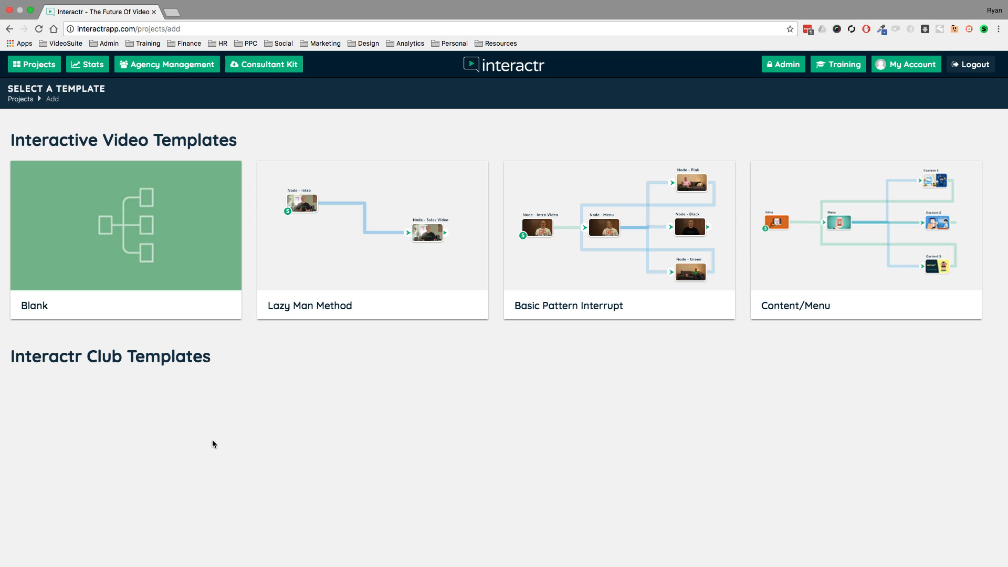
Create a new project named "Demo test" from the Basic Pattern Interrupt template.
{"action": "mouse_move", "coordinate": [119, 231]}
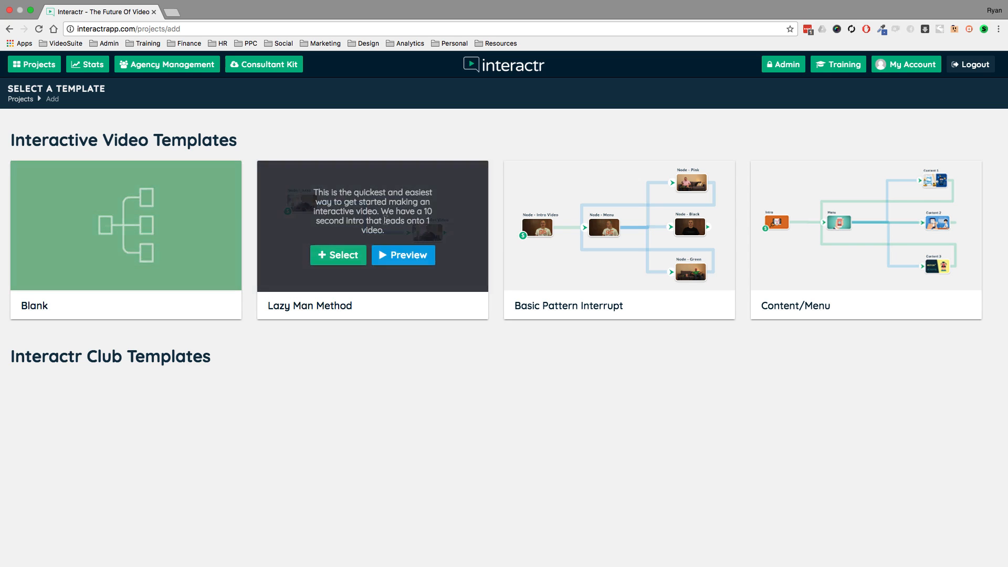
{"action": "mouse_move", "coordinate": [621, 215]}
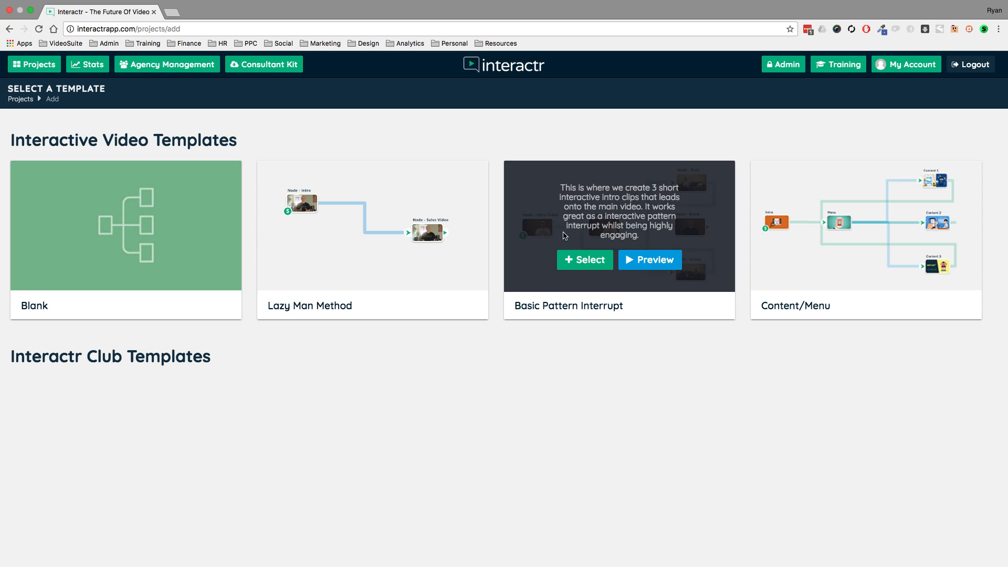
{"action": "left_click", "coordinate": [587, 262]}
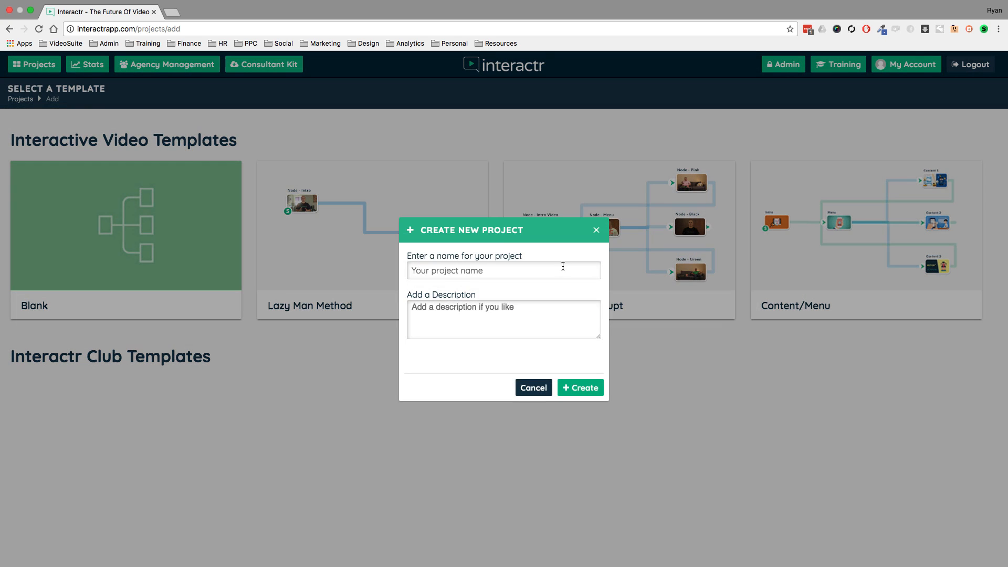
{"action": "left_click", "coordinate": [561, 269]}
{"action": "type", "text": "Demo test"}
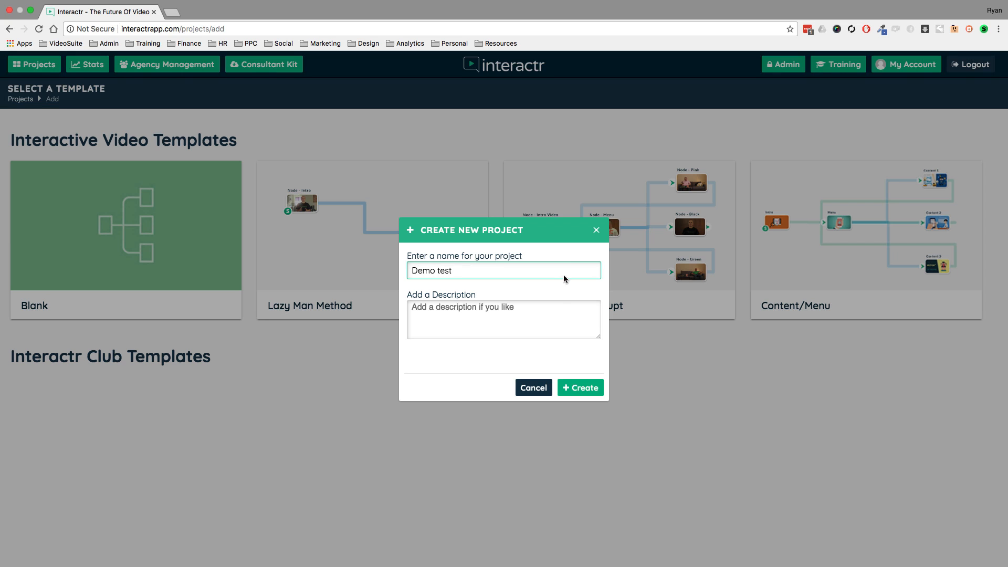
{"action": "left_click", "coordinate": [593, 387]}
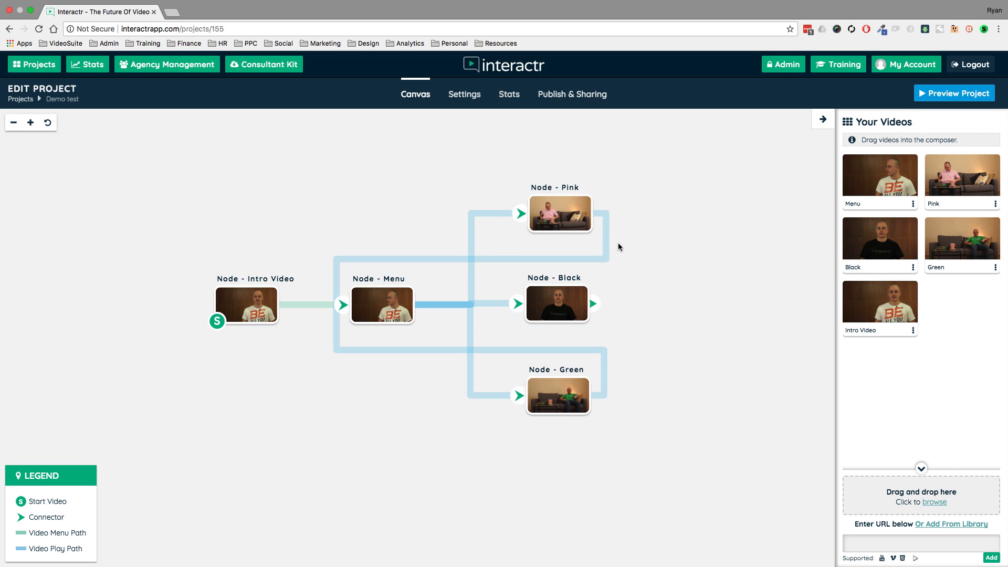
Inspect the template's Pink, Black, Green, Menu and Intro Video nodes on the canvas.
{"action": "left_click", "coordinate": [571, 209]}
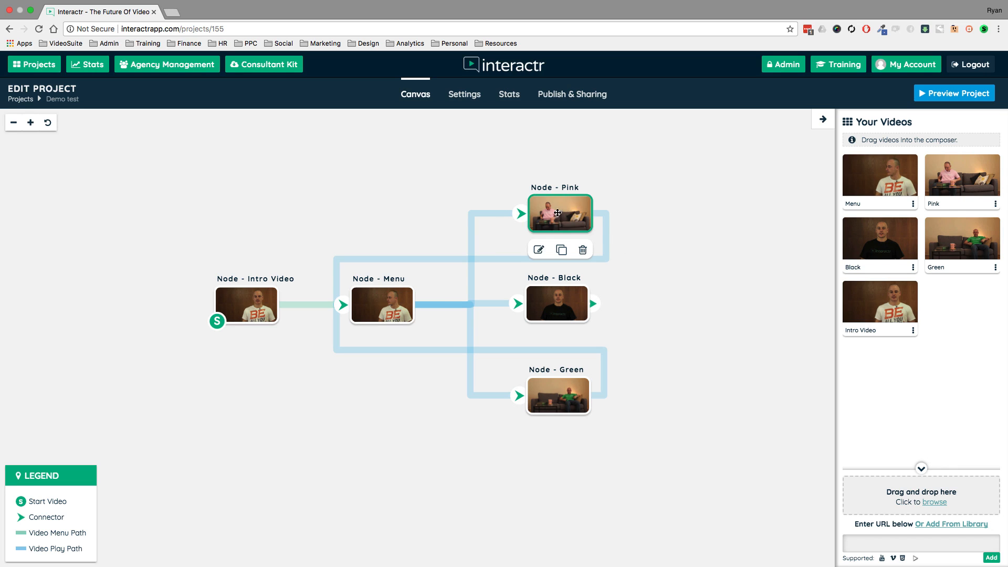
{"action": "left_click", "coordinate": [553, 303]}
{"action": "left_click", "coordinate": [556, 398]}
{"action": "left_click", "coordinate": [387, 308]}
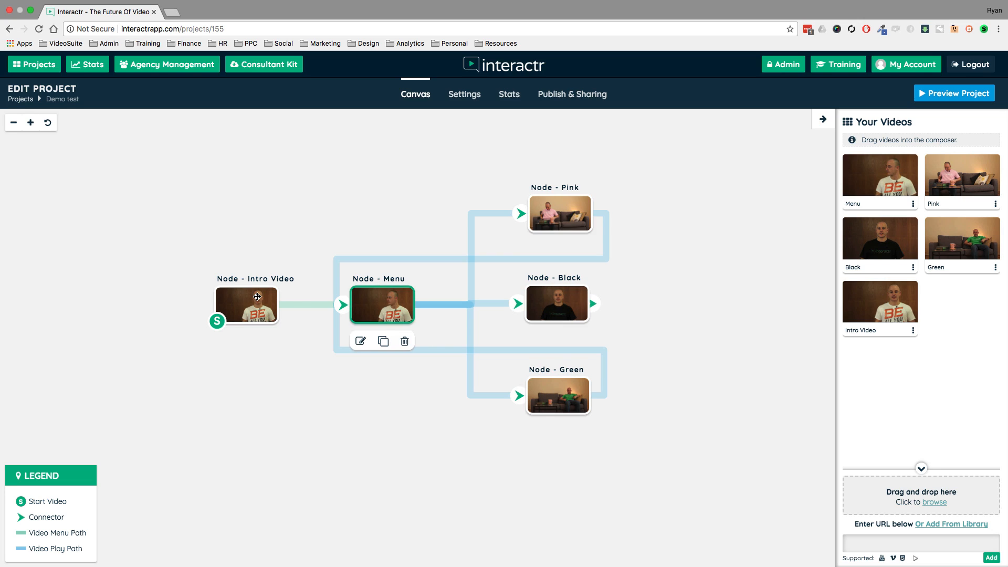
{"action": "left_click", "coordinate": [256, 296]}
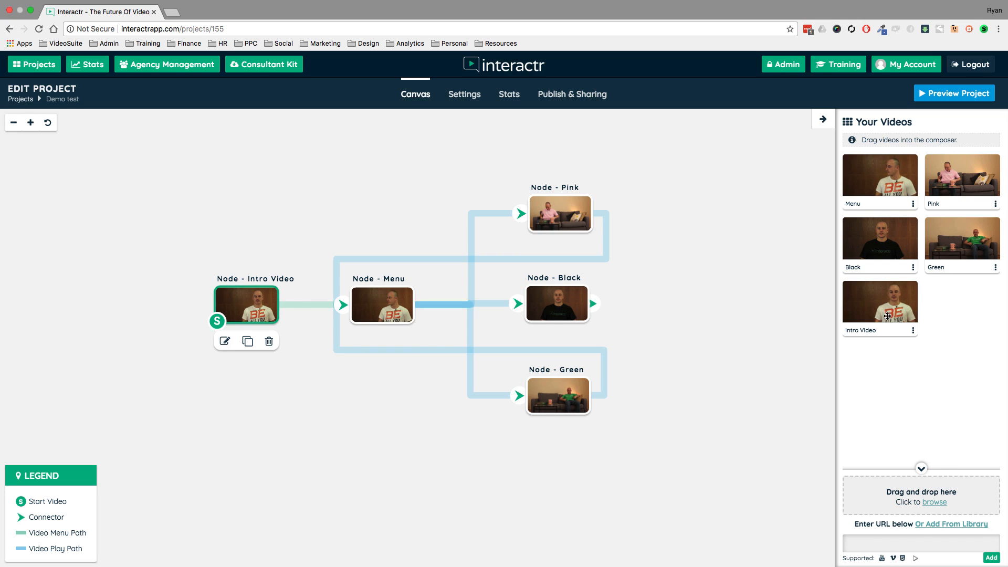
Review the Intro Video's settings and its video replacement options, then close them without changing anything.
{"action": "left_click", "coordinate": [913, 332]}
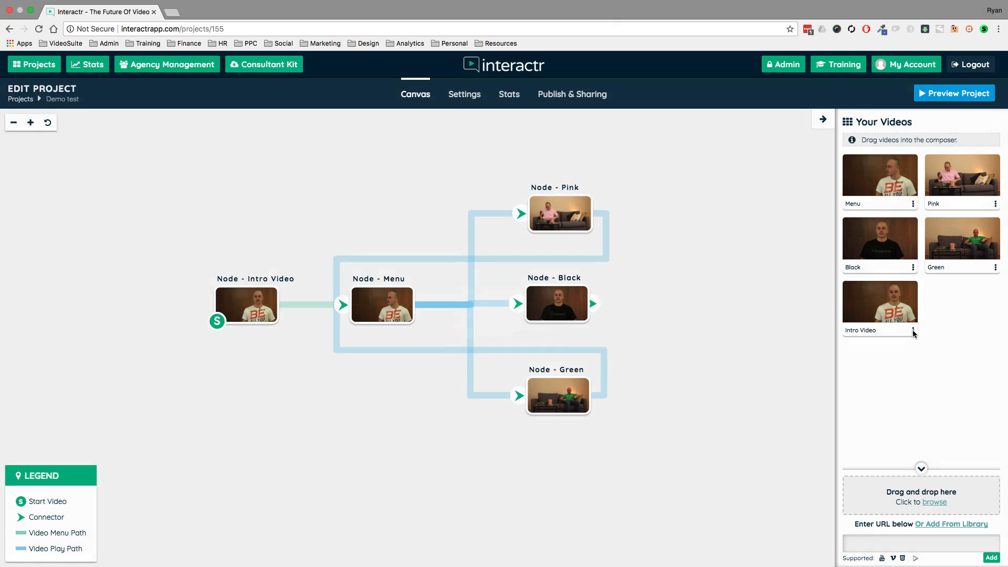
{"action": "left_click", "coordinate": [596, 383]}
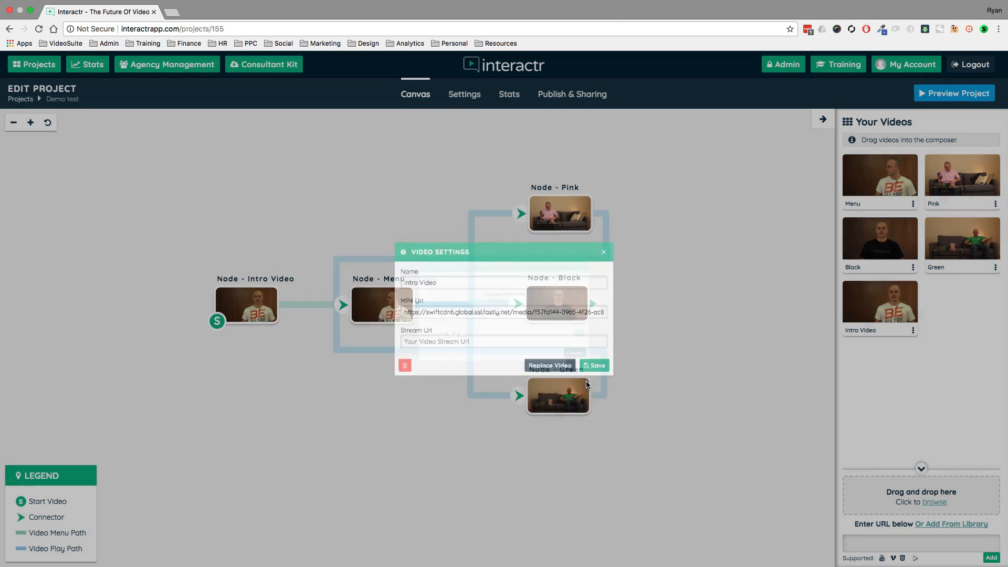
{"action": "left_click", "coordinate": [567, 338]}
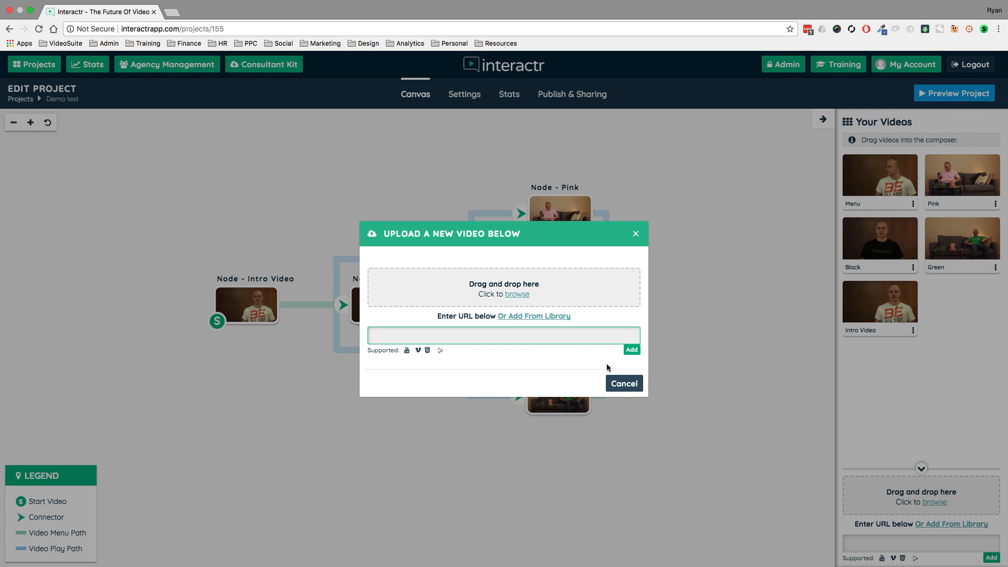
{"action": "left_click", "coordinate": [619, 386]}
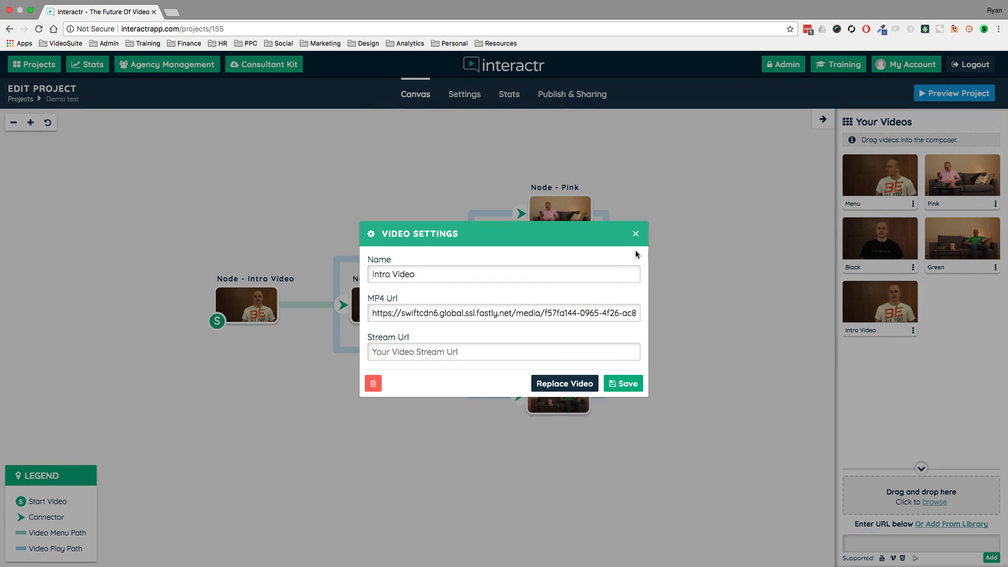
{"action": "left_click", "coordinate": [636, 234]}
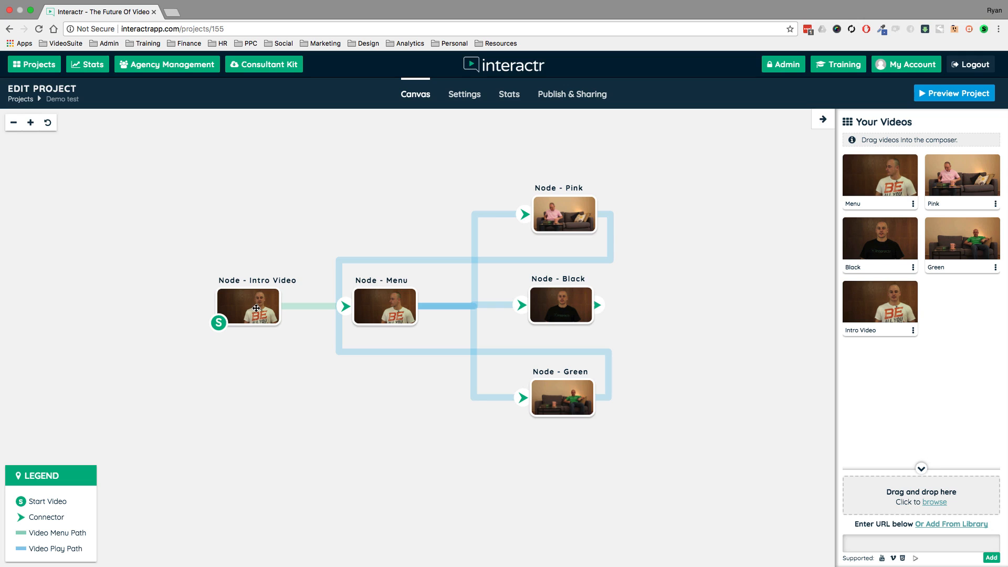
{"action": "left_click_drag", "start_coordinate": [360, 195], "coordinate": [351, 196]}
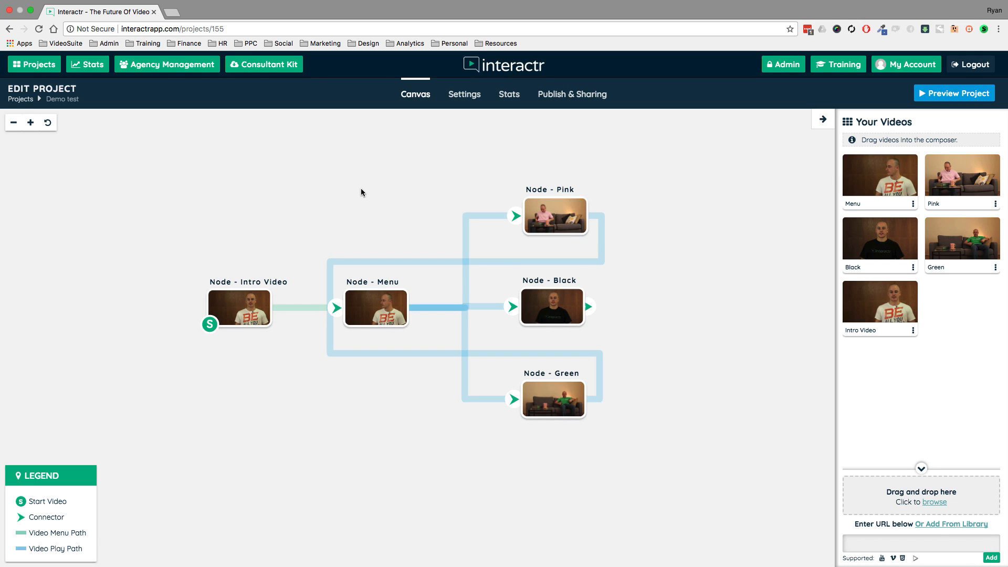
Return to the project list and open the "FE VSL interactr" project for editing.
{"action": "left_click", "coordinate": [49, 69]}
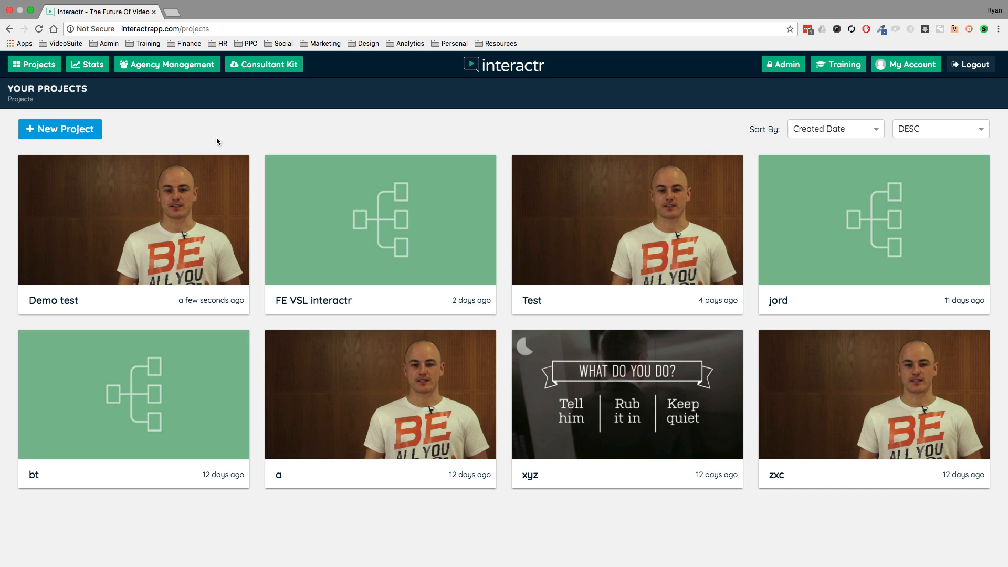
{"action": "mouse_move", "coordinate": [326, 226]}
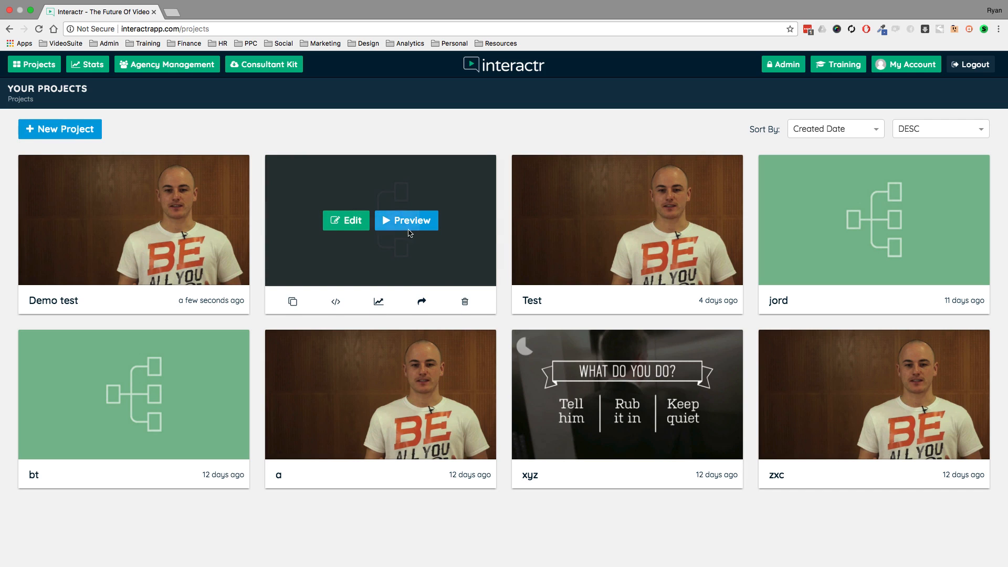
{"action": "left_click", "coordinate": [351, 224]}
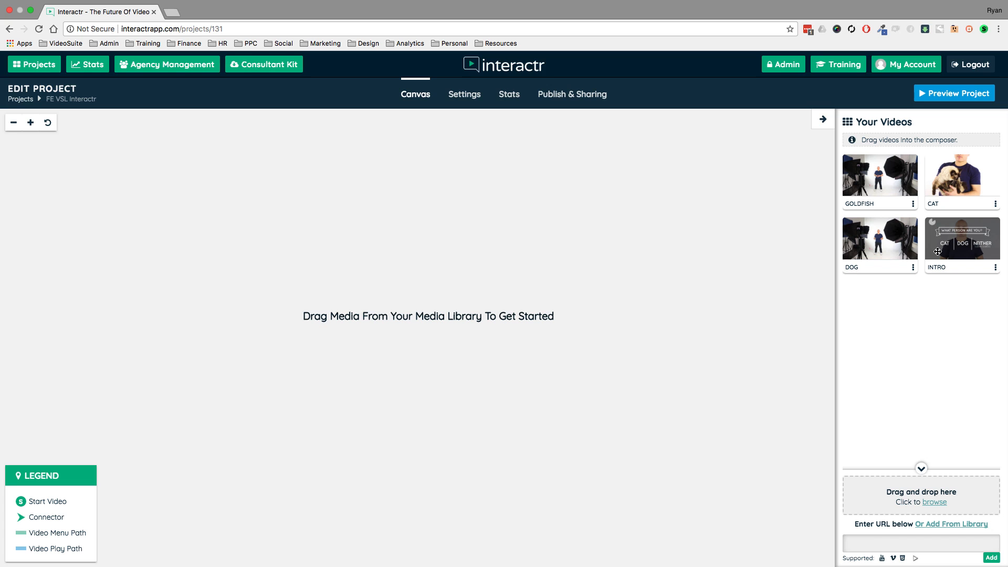
Open YouTube in a new browser tab, copy the web address of the "15ft Great White Shark" video, and close the tab.
{"action": "left_click", "coordinate": [172, 12]}
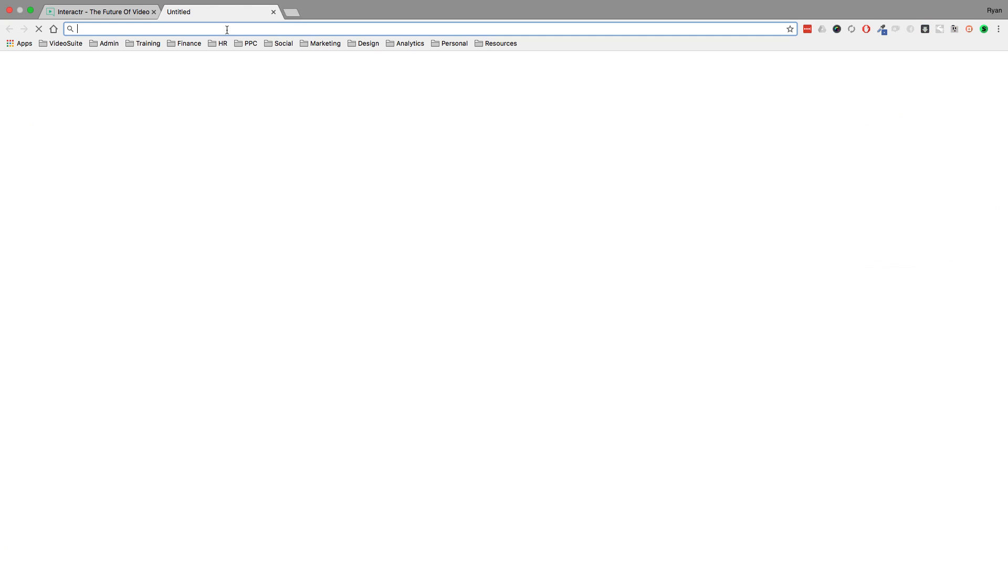
{"action": "type", "text": "youtube.com"}
{"action": "key", "text": "Return"}
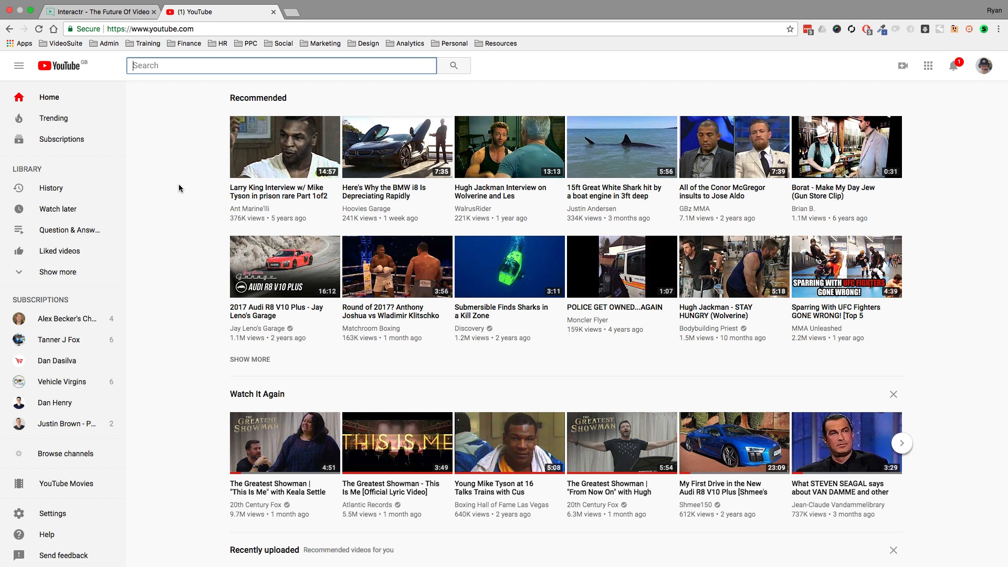
{"action": "left_click", "coordinate": [625, 148]}
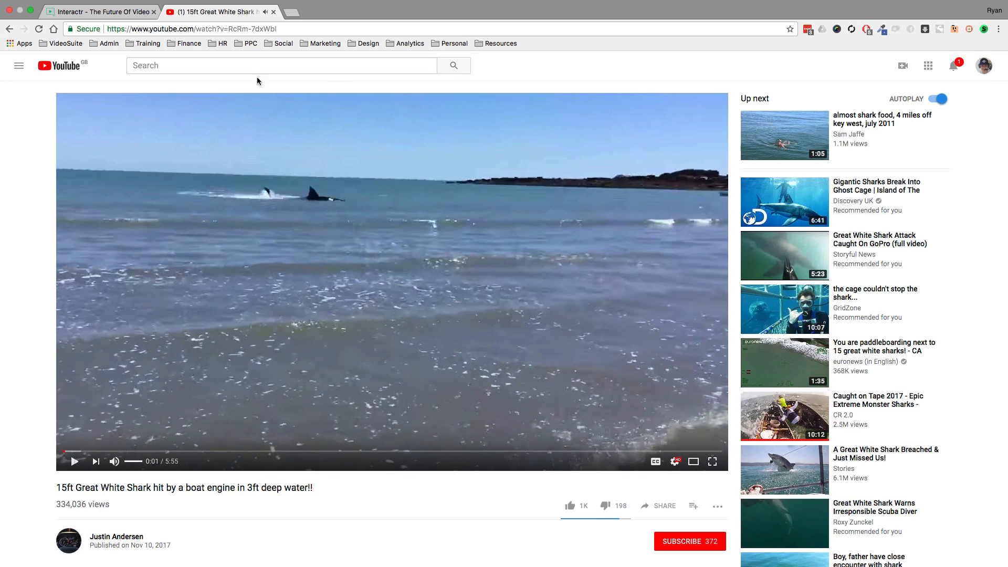
{"action": "left_click", "coordinate": [271, 29]}
{"action": "right_click", "coordinate": [271, 29]}
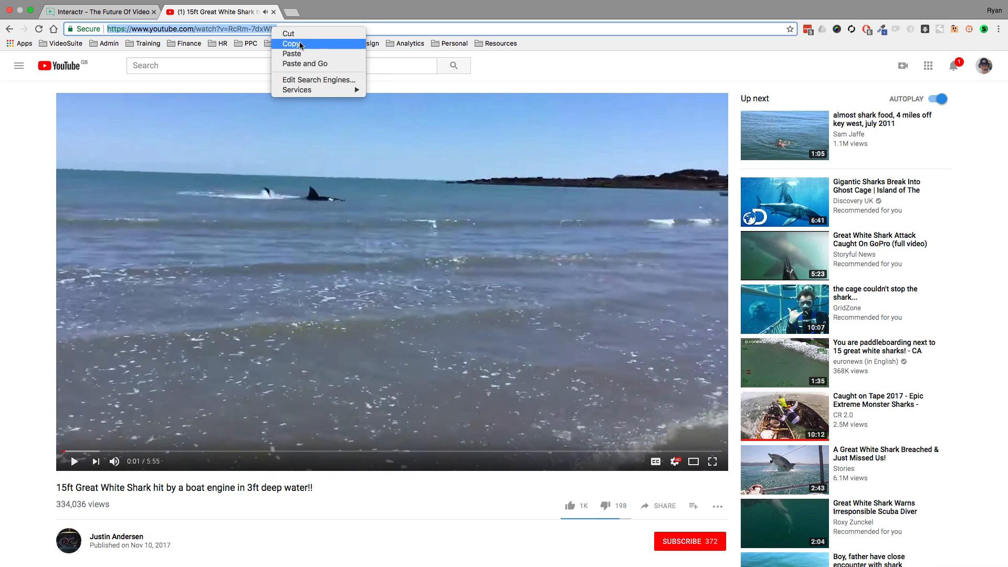
{"action": "left_click", "coordinate": [300, 44]}
{"action": "left_click", "coordinate": [273, 12]}
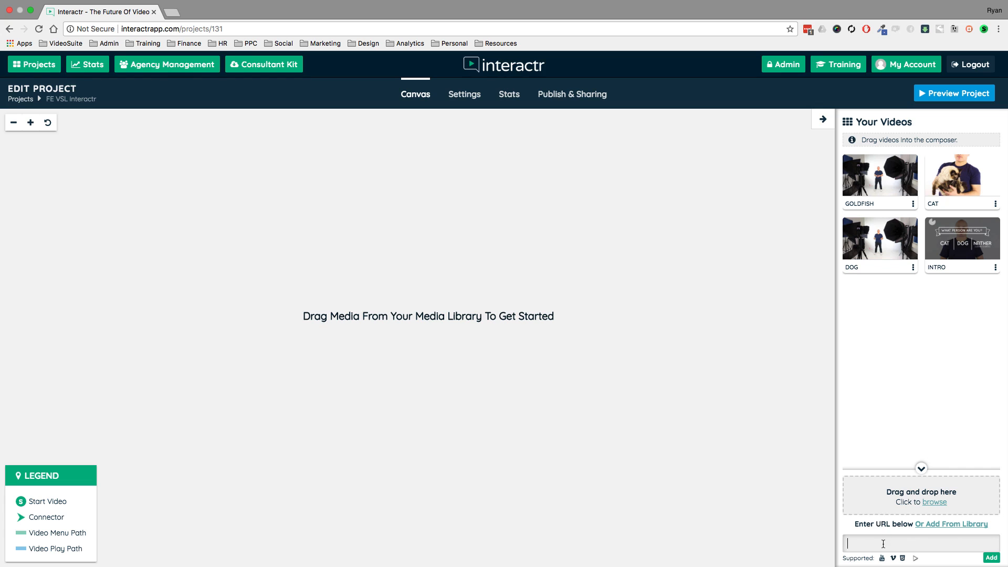
Add the copied YouTube video to the project's media by its URL.
{"action": "right_click", "coordinate": [883, 544]}
{"action": "left_click", "coordinate": [805, 455]}
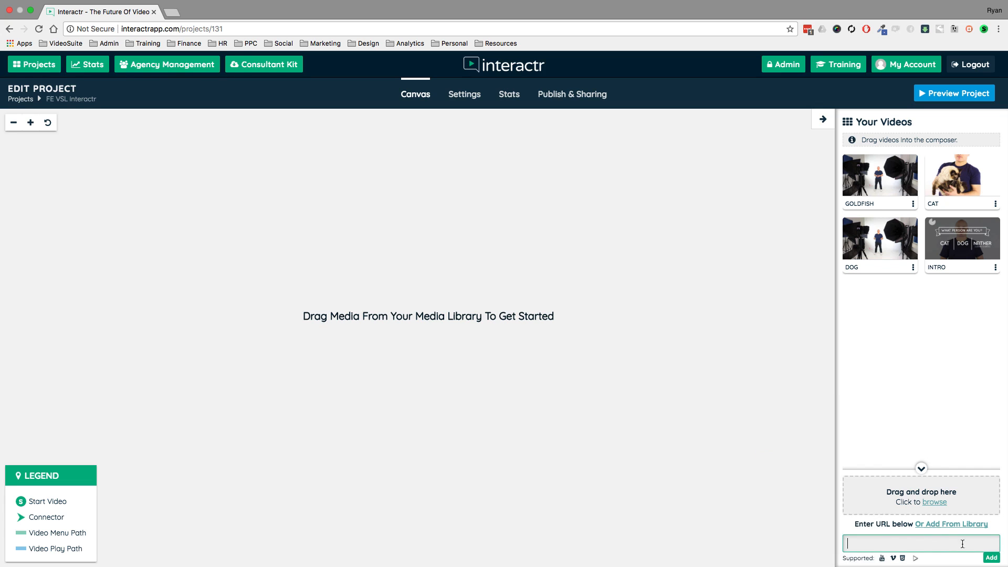
{"action": "left_click", "coordinate": [991, 557]}
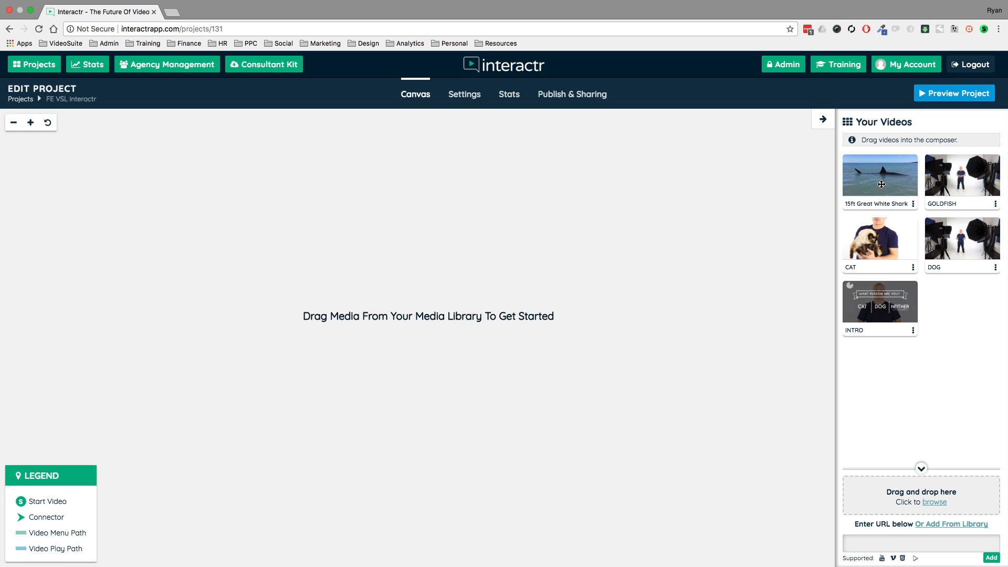
Place the 15ft Great White Shark video on the canvas as a node and delete that node.
{"action": "left_click_drag", "start_coordinate": [881, 184], "coordinate": [533, 171]}
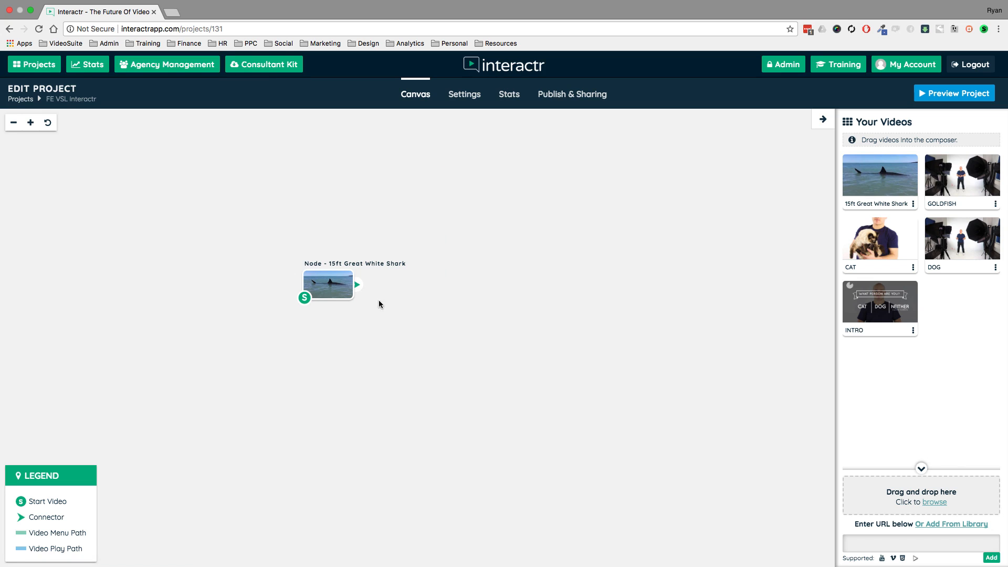
{"action": "left_click", "coordinate": [343, 279]}
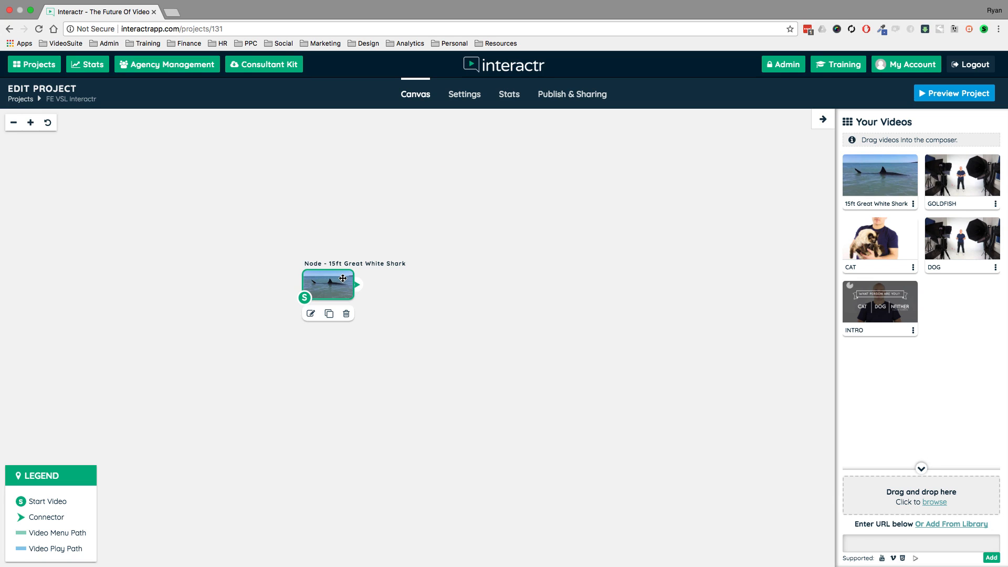
{"action": "key", "text": "Delete"}
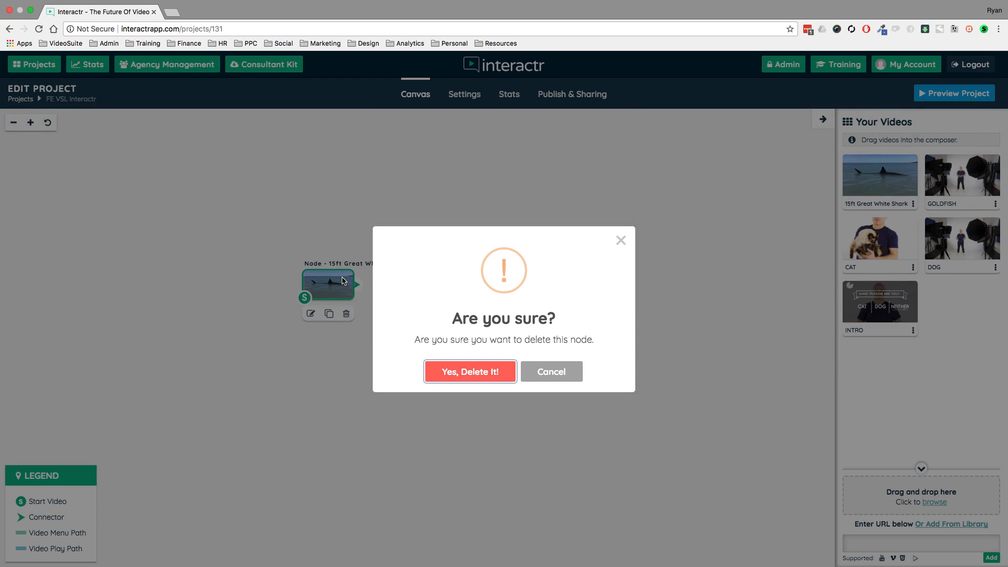
{"action": "left_click", "coordinate": [485, 375]}
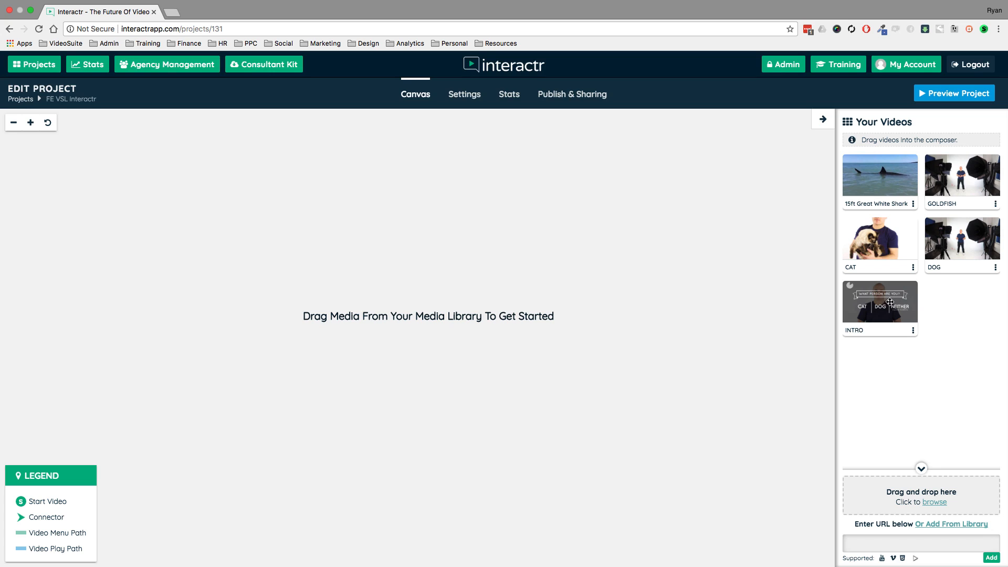
Place the INTRO video on the canvas as the start node, with CAT, GOLDFISH and DOG nodes stacked to its right.
{"action": "left_click_drag", "start_coordinate": [890, 302], "coordinate": [137, 290]}
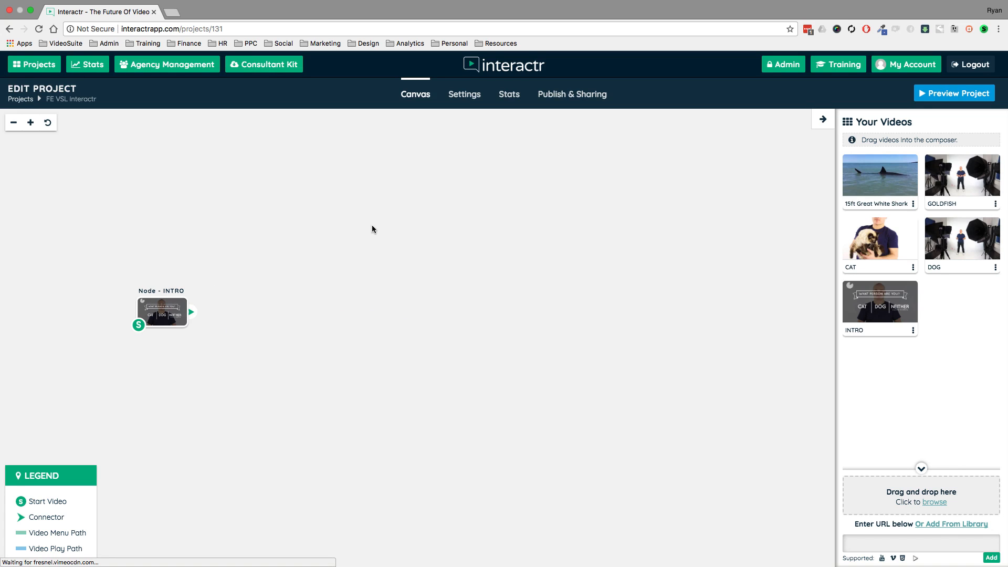
{"action": "left_click_drag", "start_coordinate": [313, 199], "coordinate": [346, 193]}
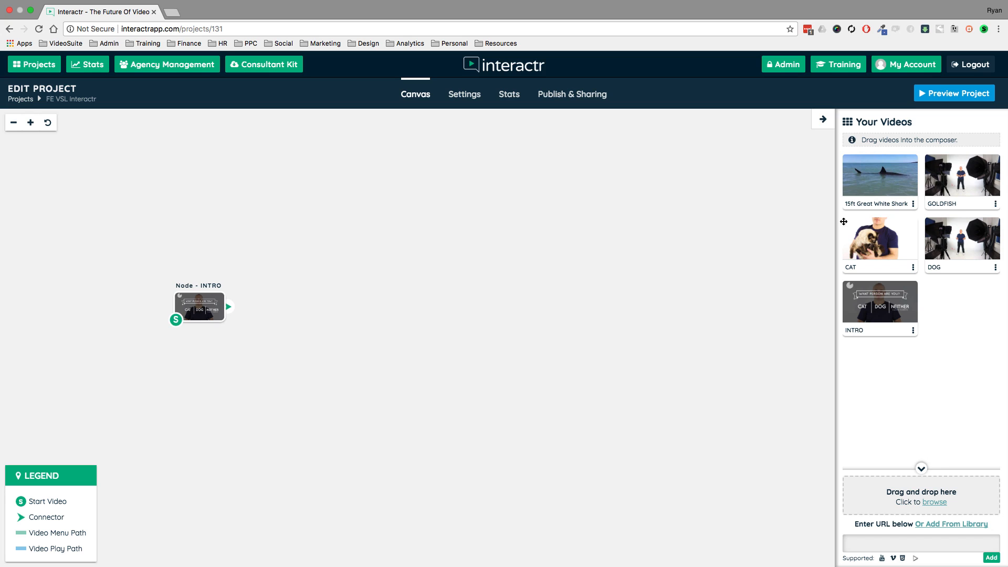
{"action": "left_click_drag", "start_coordinate": [894, 240], "coordinate": [400, 178]}
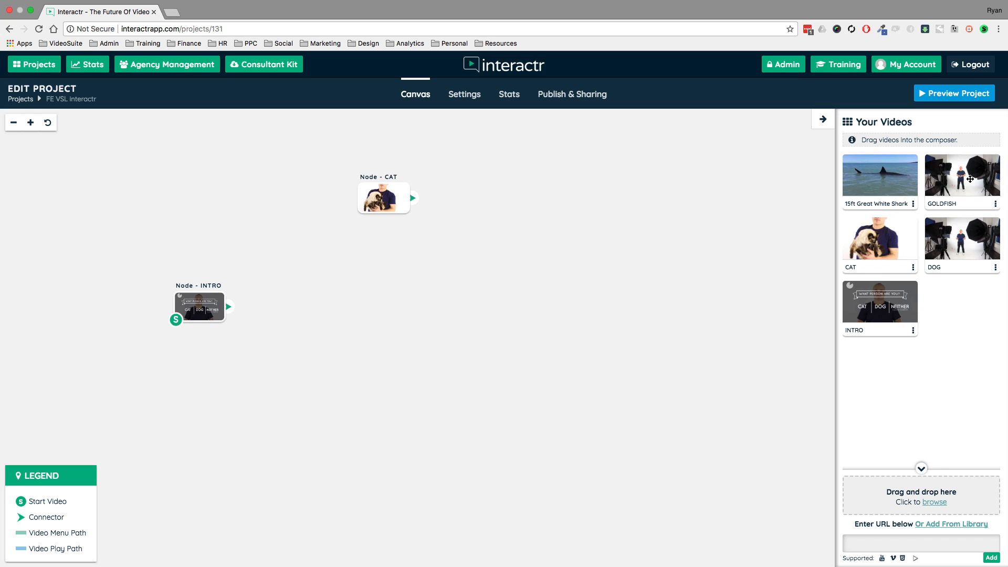
{"action": "left_click_drag", "start_coordinate": [966, 178], "coordinate": [389, 307]}
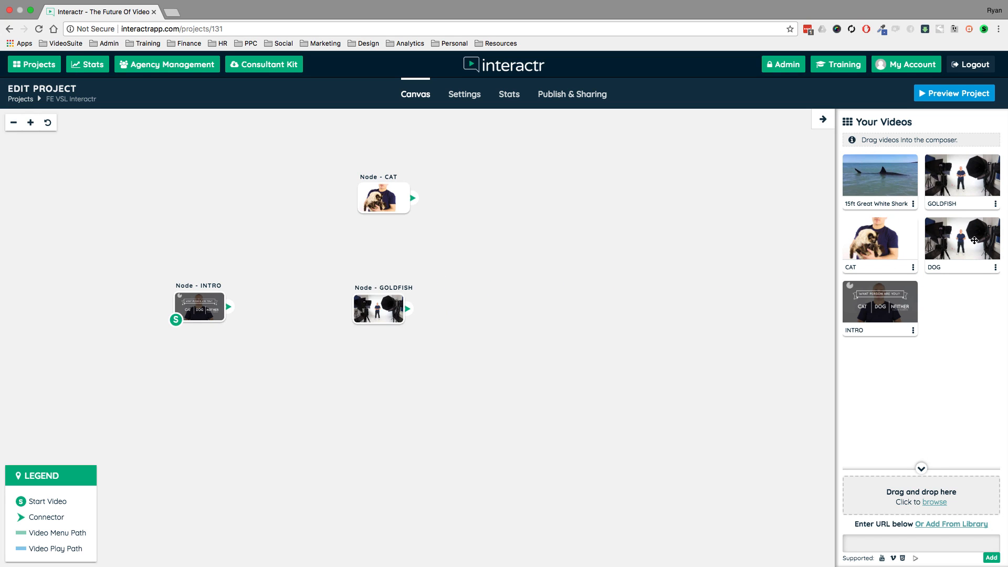
{"action": "left_click_drag", "start_coordinate": [968, 242], "coordinate": [348, 409]}
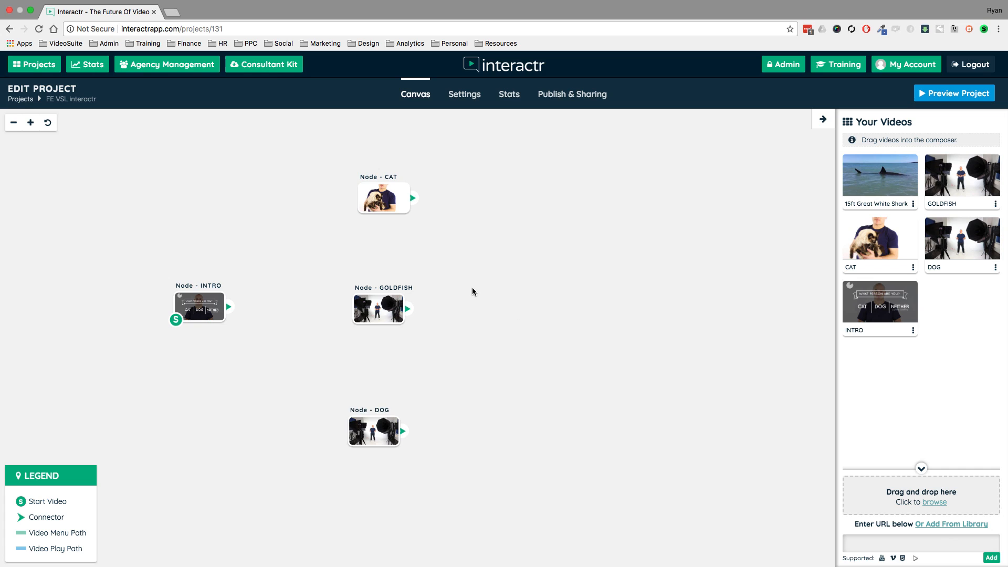
Line up the CAT, GOLDFISH and DOG nodes in a vertical column slightly further right of the INTRO node.
{"action": "left_click_drag", "start_coordinate": [385, 197], "coordinate": [394, 188]}
{"action": "left_click_drag", "start_coordinate": [375, 308], "coordinate": [395, 303]}
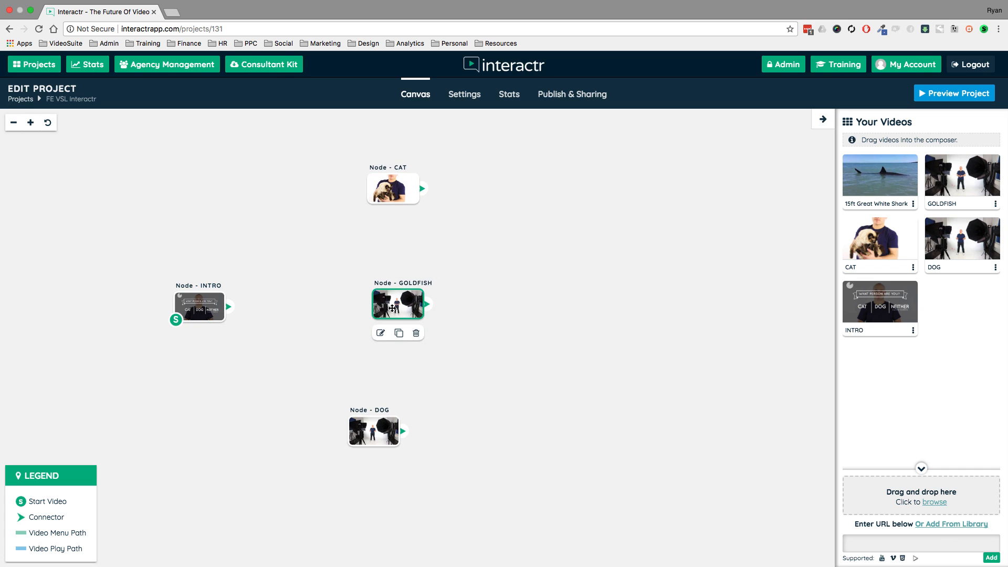
{"action": "left_click_drag", "start_coordinate": [406, 428], "coordinate": [424, 424]}
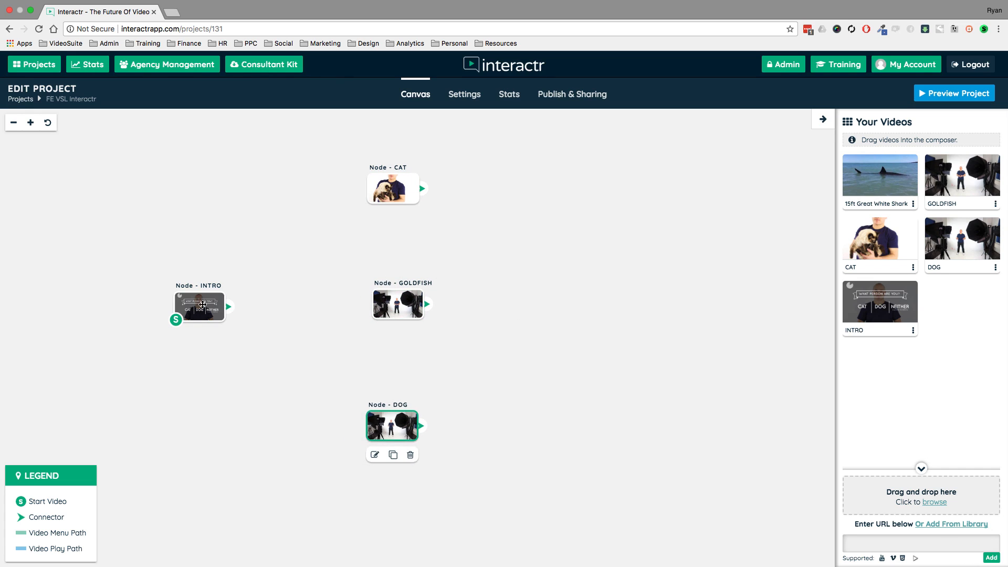
Move the INTRO node further left of the column and adjust the GOLDFISH node to line up with CAT and DOG.
{"action": "left_click_drag", "start_coordinate": [203, 305], "coordinate": [178, 305]}
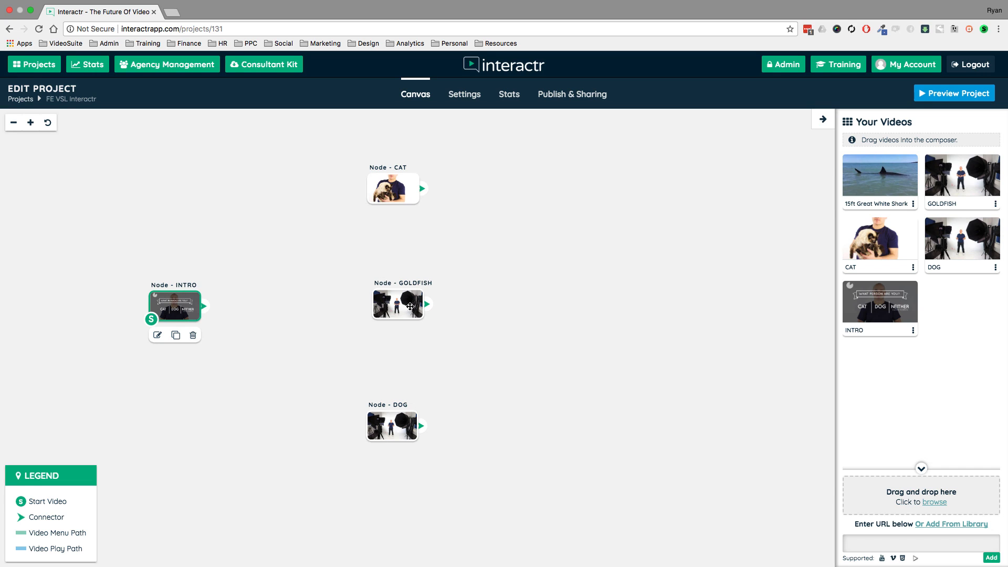
{"action": "left_click_drag", "start_coordinate": [408, 306], "coordinate": [405, 310]}
{"action": "left_click_drag", "start_coordinate": [498, 289], "coordinate": [549, 295]}
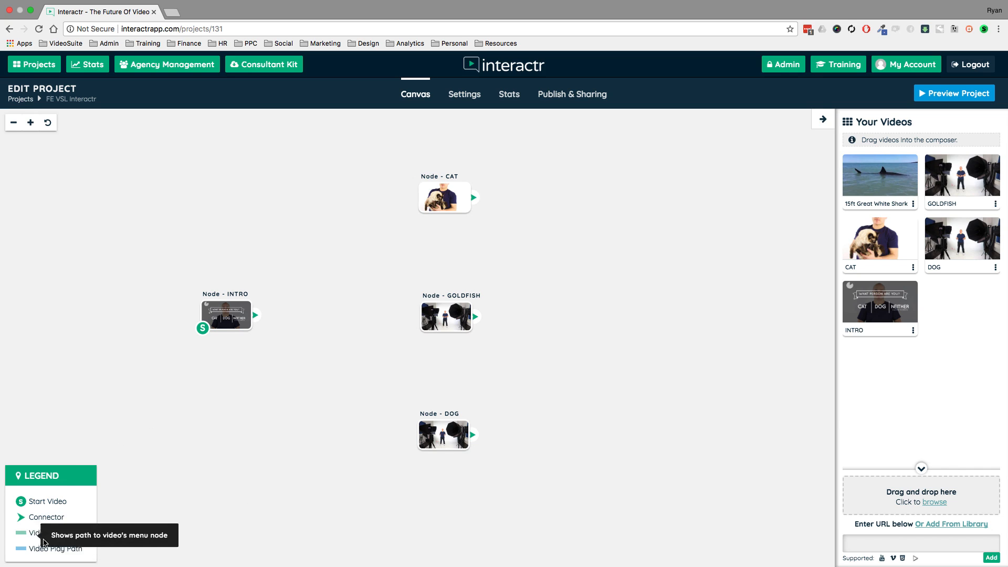
{"action": "mouse_move", "coordinate": [23, 540]}
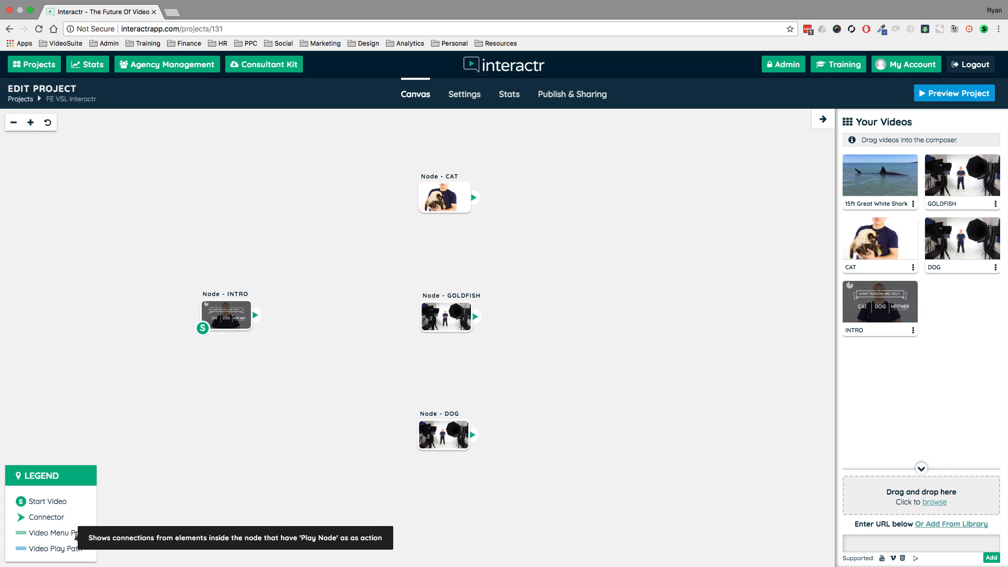
Connect the INTRO node to CAT with a menu path and move CAT into the middle, with GOLDFISH shifted to the upper right.
{"action": "left_click_drag", "start_coordinate": [256, 315], "coordinate": [427, 203]}
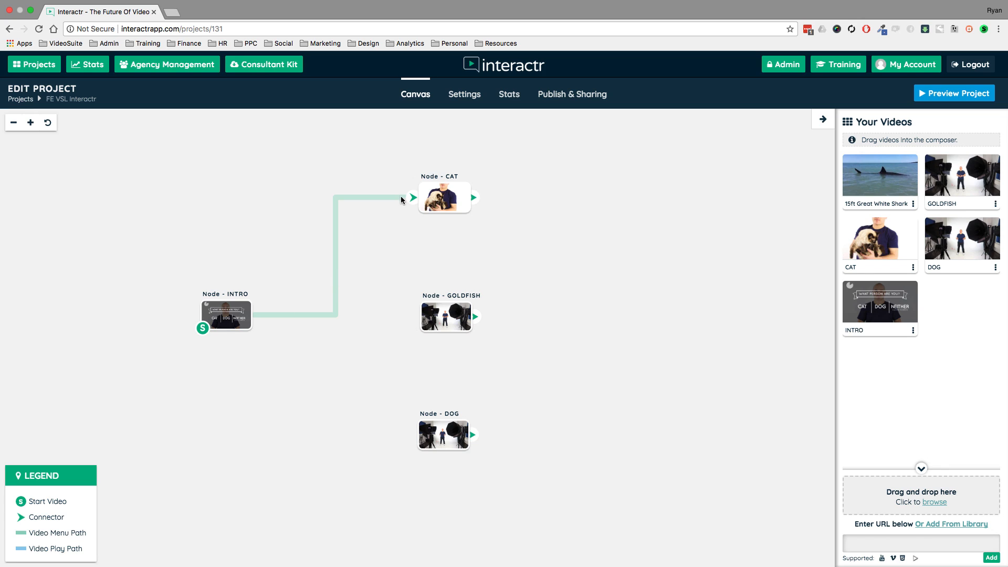
{"action": "left_click_drag", "start_coordinate": [448, 319], "coordinate": [605, 189]}
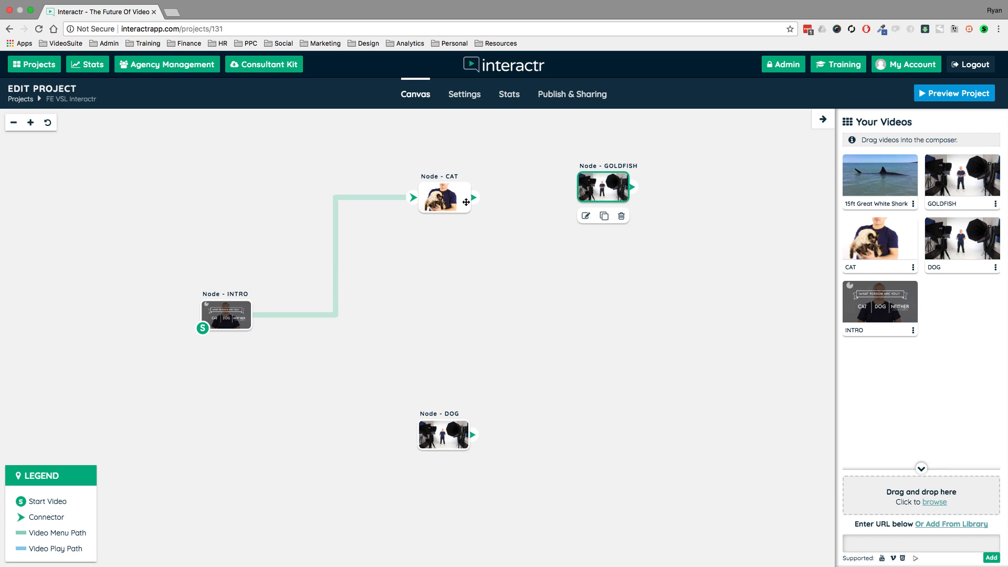
{"action": "left_click_drag", "start_coordinate": [465, 202], "coordinate": [364, 303]}
{"action": "left_click", "coordinate": [216, 316]}
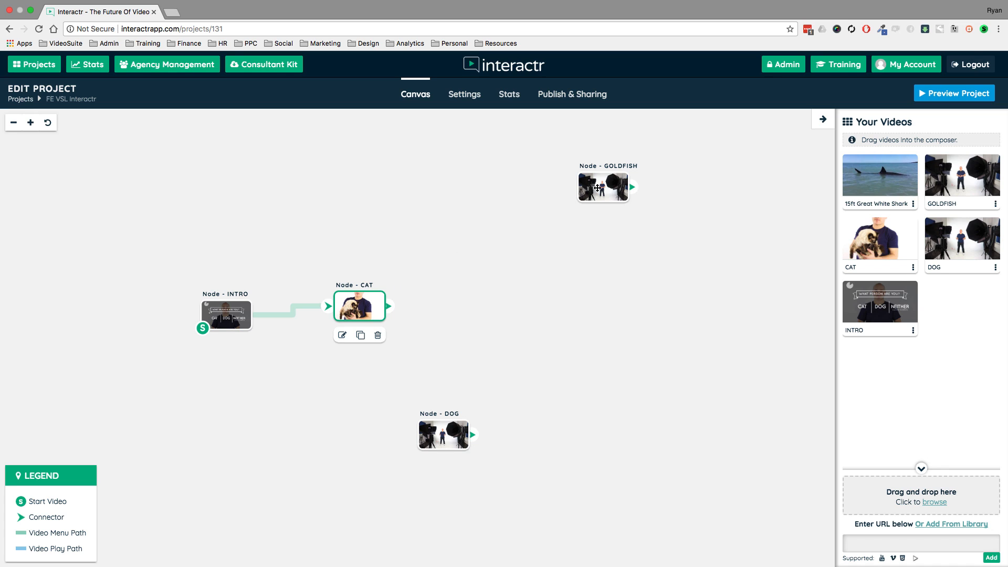
Arrange the GOLDFISH node above and the DOG node below, both to the right of the CAT node.
{"action": "left_click_drag", "start_coordinate": [584, 195], "coordinate": [471, 185]}
{"action": "left_click_drag", "start_coordinate": [458, 435], "coordinate": [507, 399]}
{"action": "left_click_drag", "start_coordinate": [493, 175], "coordinate": [498, 214]}
{"action": "left_click_drag", "start_coordinate": [489, 402], "coordinate": [498, 390]}
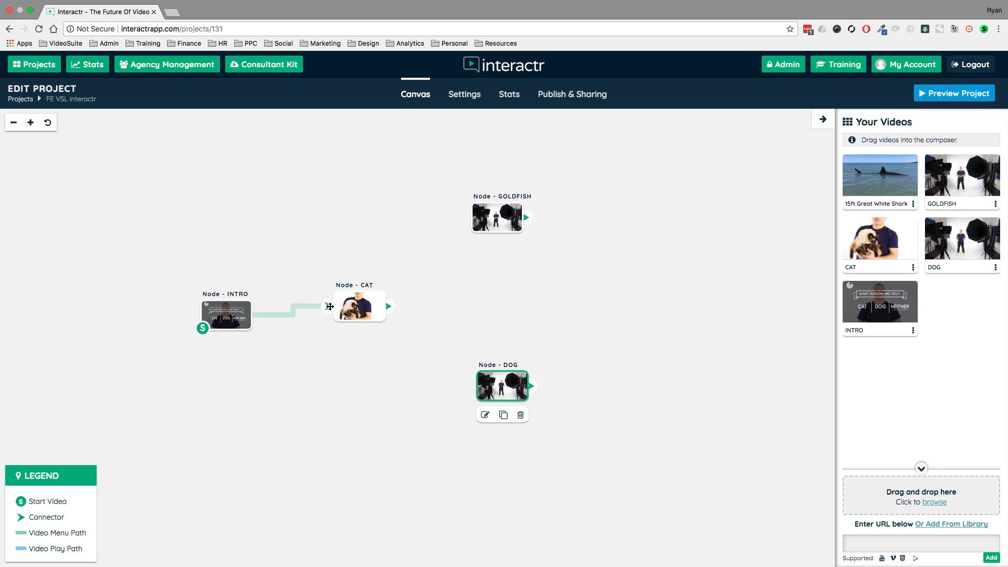
Shift the CAT node slightly up and right and remove the menu path connecting it to INTRO.
{"action": "left_click_drag", "start_coordinate": [358, 306], "coordinate": [396, 292]}
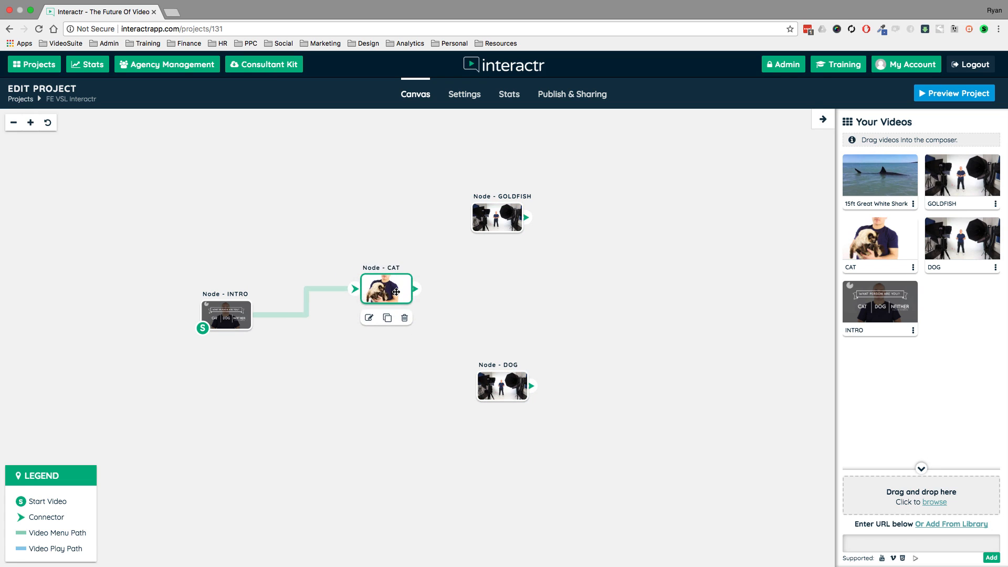
{"action": "left_click", "coordinate": [354, 289]}
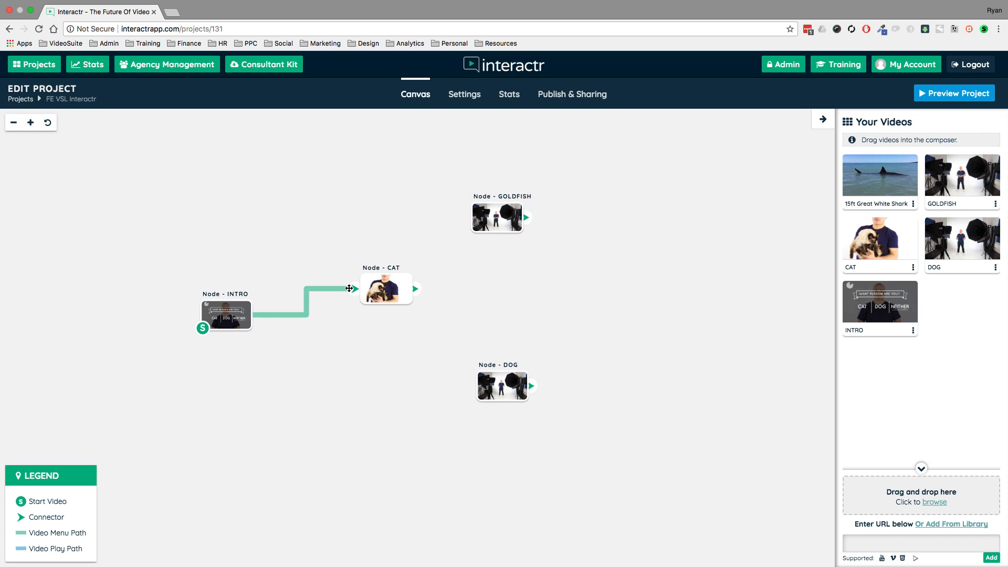
{"action": "left_click", "coordinate": [349, 288]}
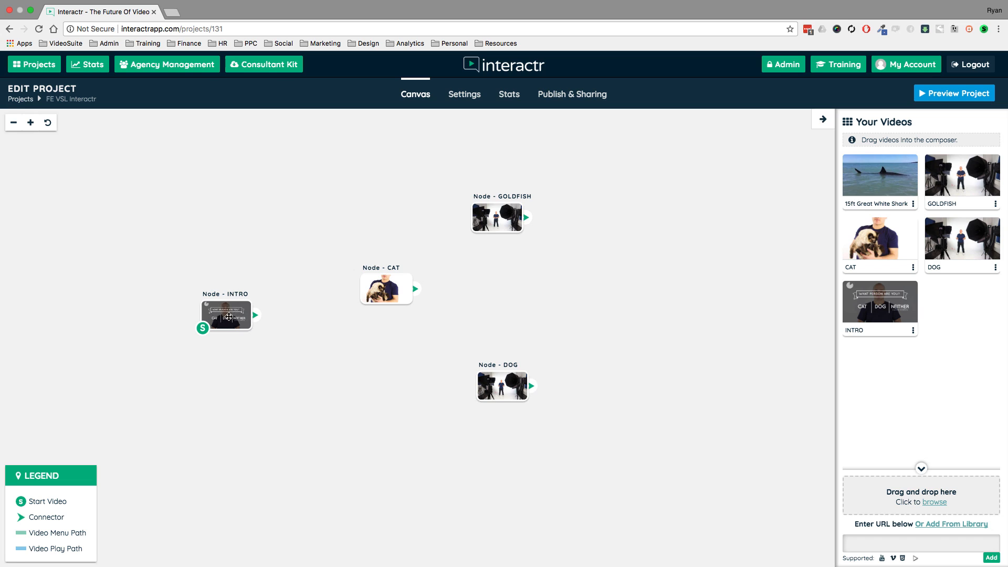
Stack the GOLDFISH, CAT and DOG nodes in an evenly spaced vertical column to the right of INTRO.
{"action": "left_click_drag", "start_coordinate": [473, 217], "coordinate": [386, 201]}
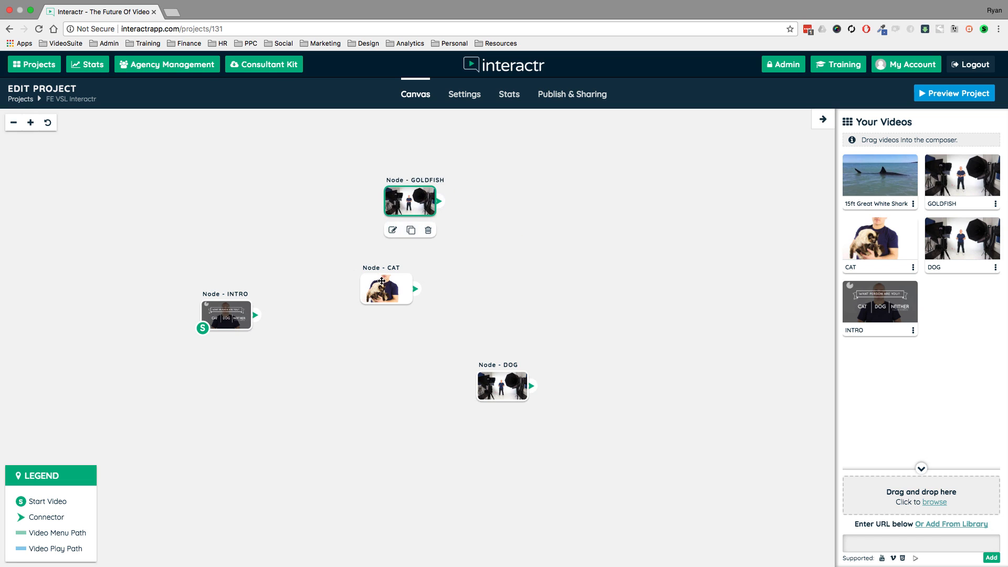
{"action": "left_click_drag", "start_coordinate": [381, 282], "coordinate": [405, 294]}
{"action": "left_click_drag", "start_coordinate": [506, 393], "coordinate": [414, 411]}
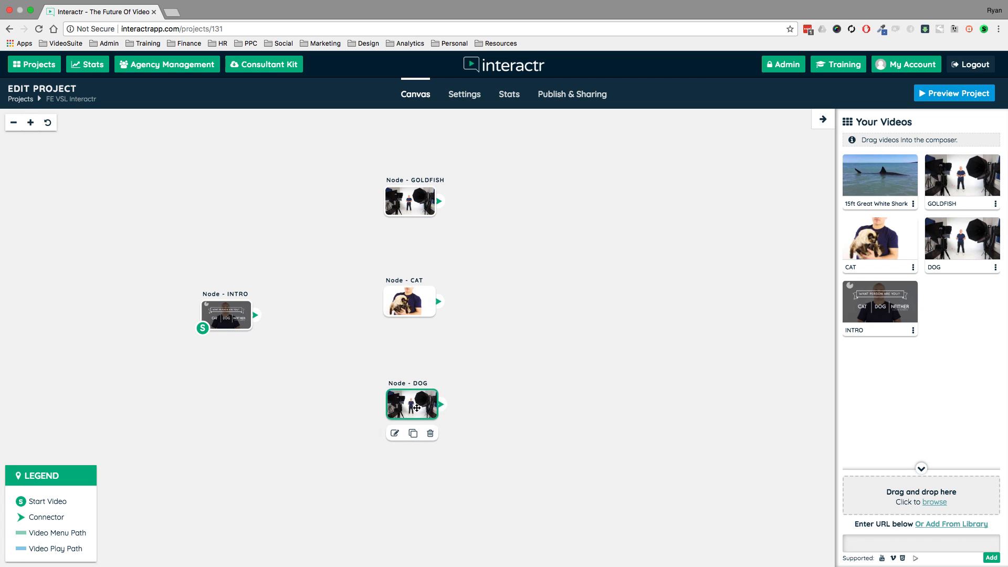
{"action": "left_click_drag", "start_coordinate": [421, 312], "coordinate": [424, 309]}
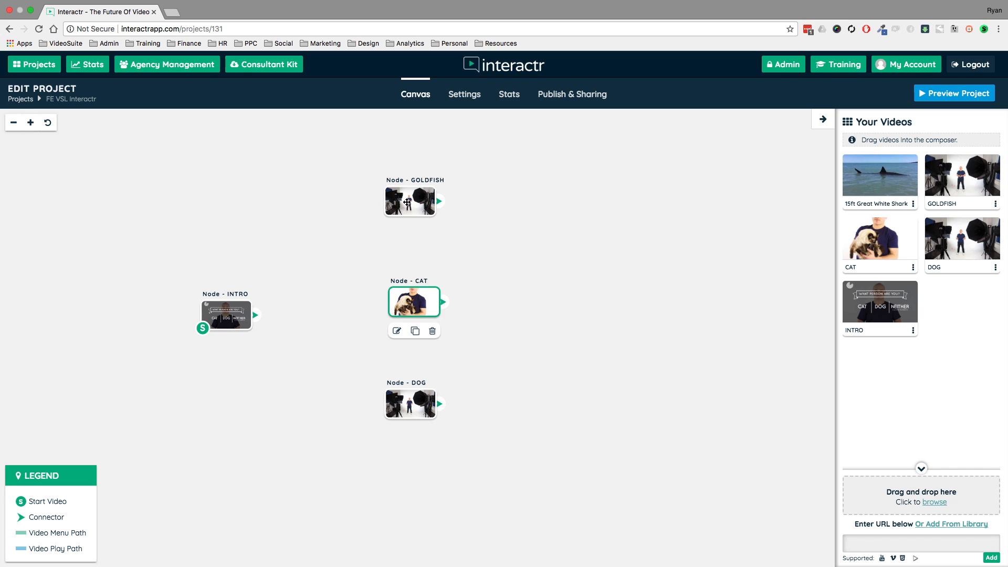
{"action": "left_click_drag", "start_coordinate": [407, 202], "coordinate": [410, 200]}
{"action": "left_click_drag", "start_coordinate": [421, 305], "coordinate": [417, 307]}
{"action": "left_click_drag", "start_coordinate": [545, 284], "coordinate": [598, 288]}
{"action": "scroll", "coordinate": [645, 294], "scroll_direction": "up", "scroll_amount": 1}
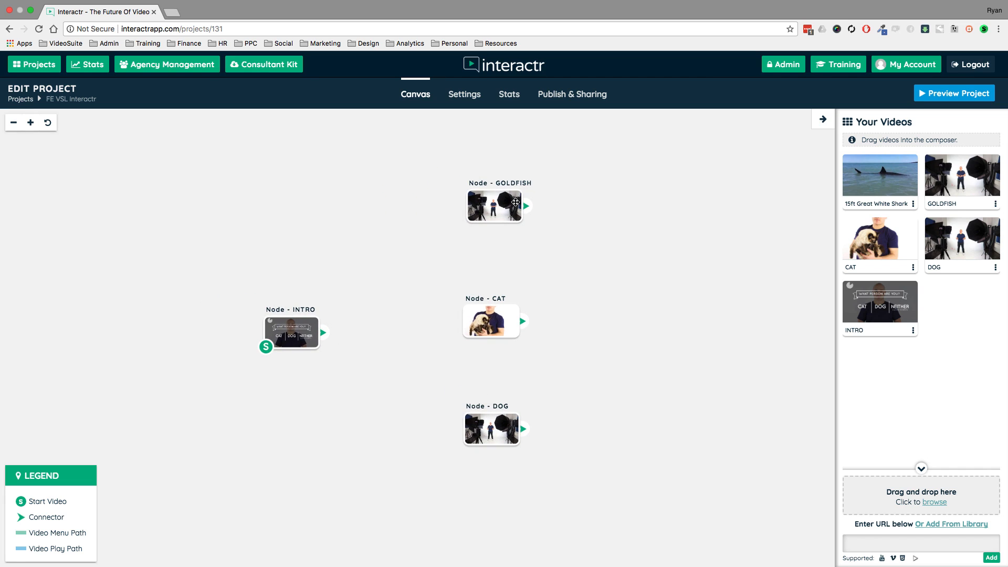
{"action": "left_click", "coordinate": [515, 201]}
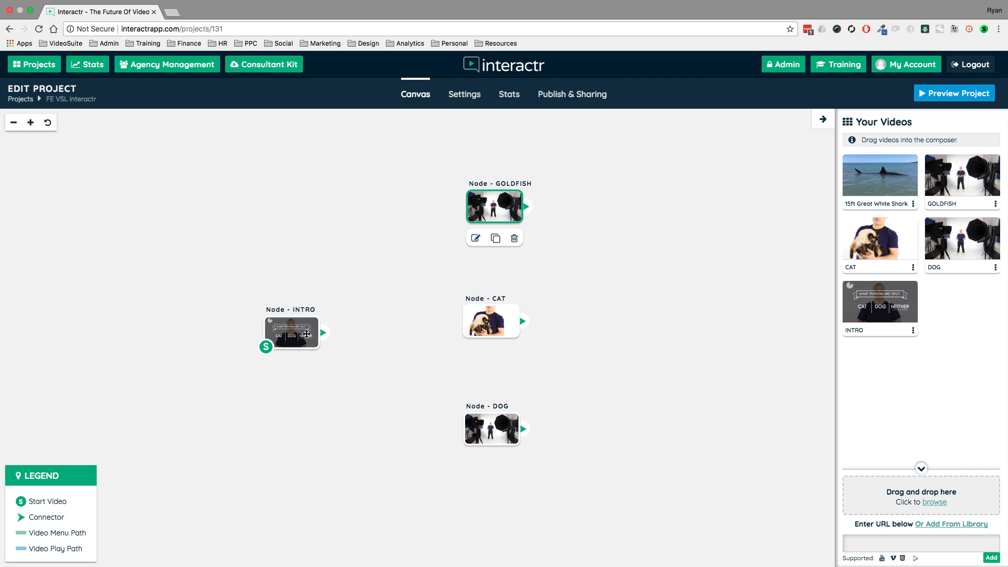
{"action": "left_click", "coordinate": [306, 334]}
{"action": "left_click", "coordinate": [489, 318]}
{"action": "left_click", "coordinate": [491, 436]}
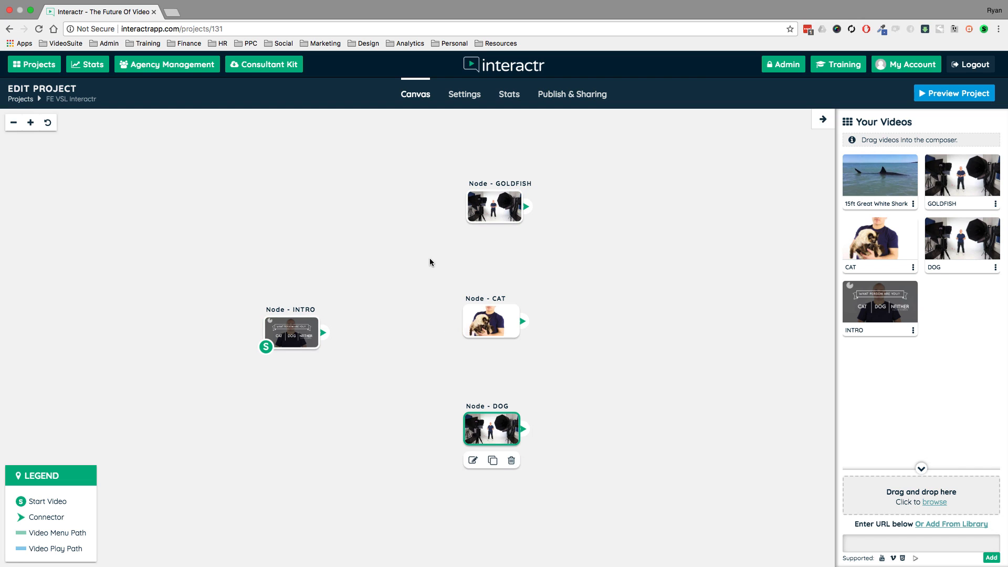
{"action": "left_click", "coordinate": [431, 262]}
Open the INTRO node for editing and hide the list of nodes beside the video.
{"action": "left_click", "coordinate": [300, 331]}
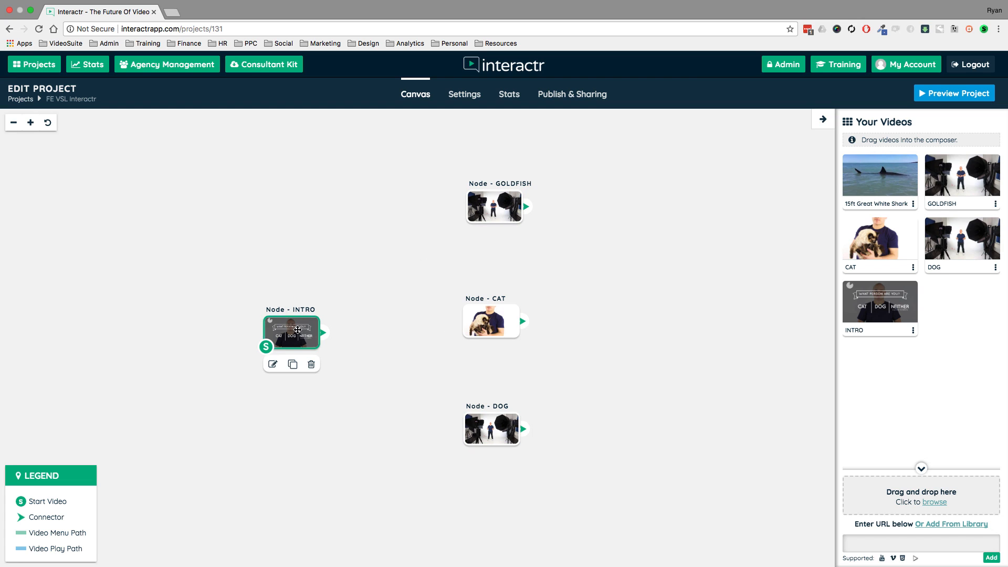
{"action": "double_click", "coordinate": [296, 329]}
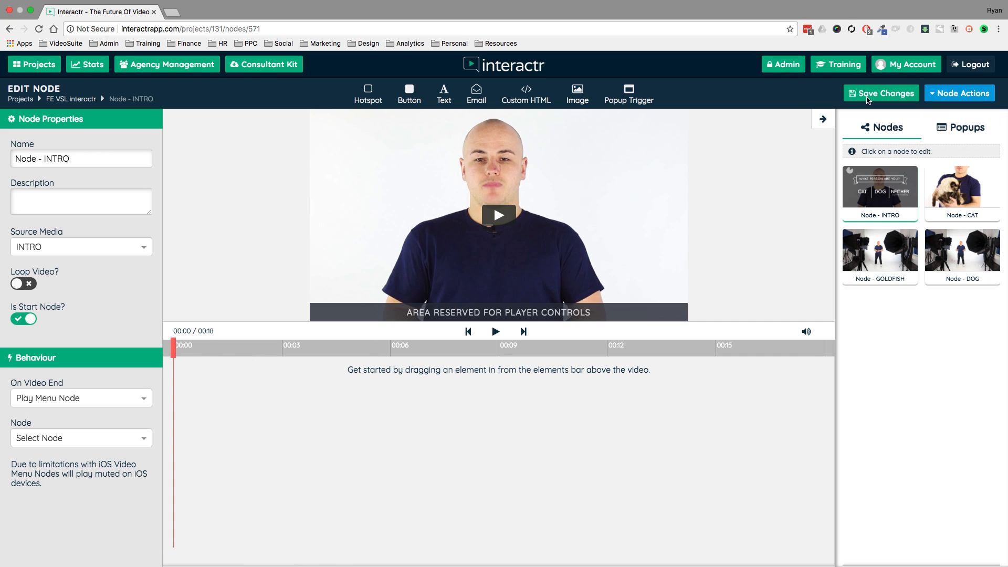
{"action": "left_click", "coordinate": [823, 119]}
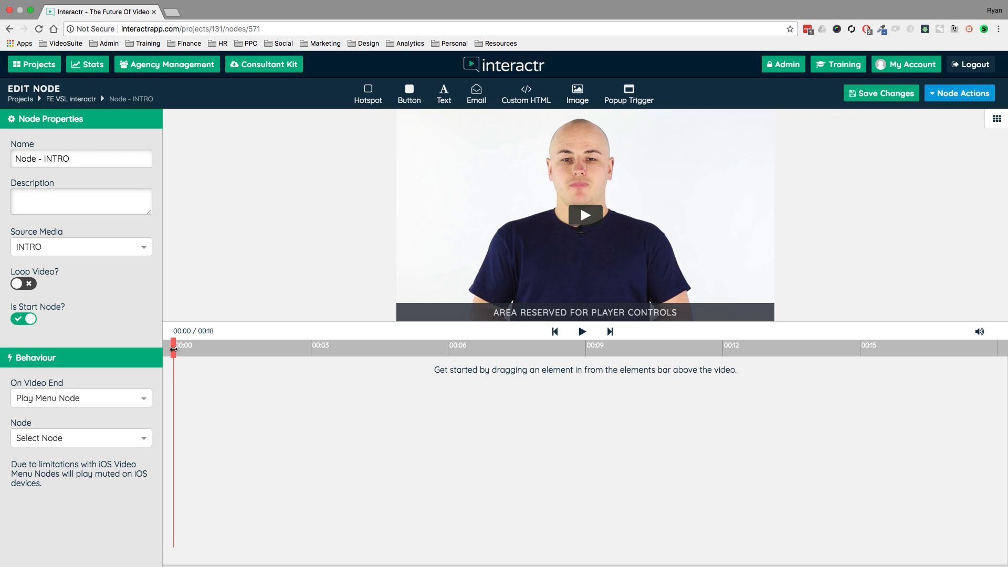
Advance the INTRO video to about 9 seconds and pause it where all three answer choices are displayed.
{"action": "left_click_drag", "start_coordinate": [174, 350], "coordinate": [569, 346]}
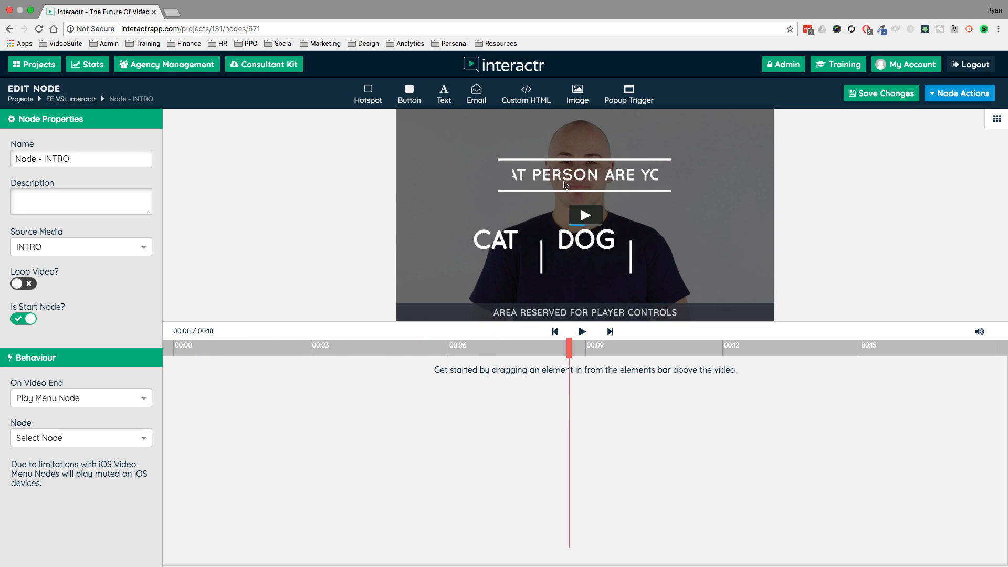
{"action": "left_click", "coordinate": [581, 331]}
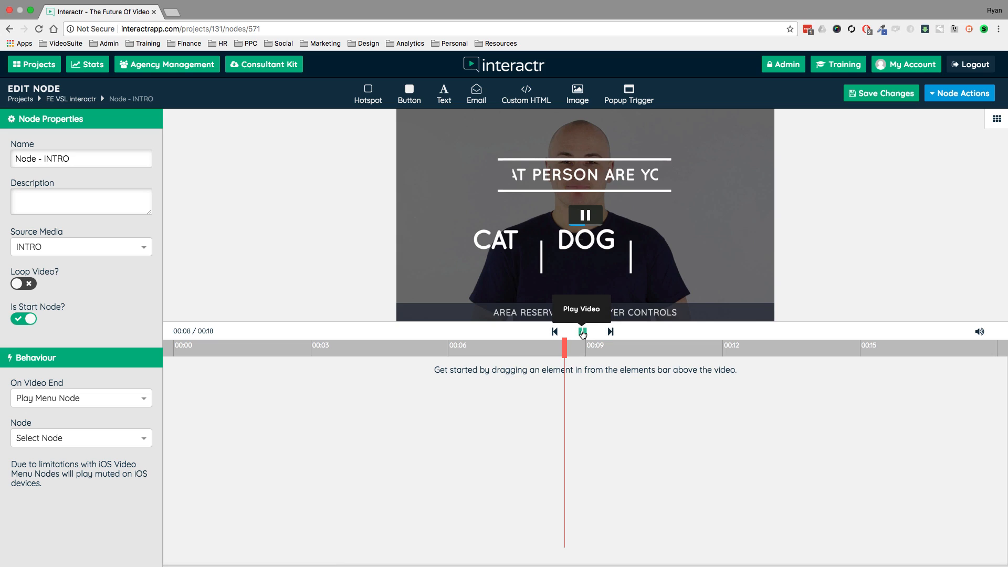
{"action": "left_click", "coordinate": [582, 332]}
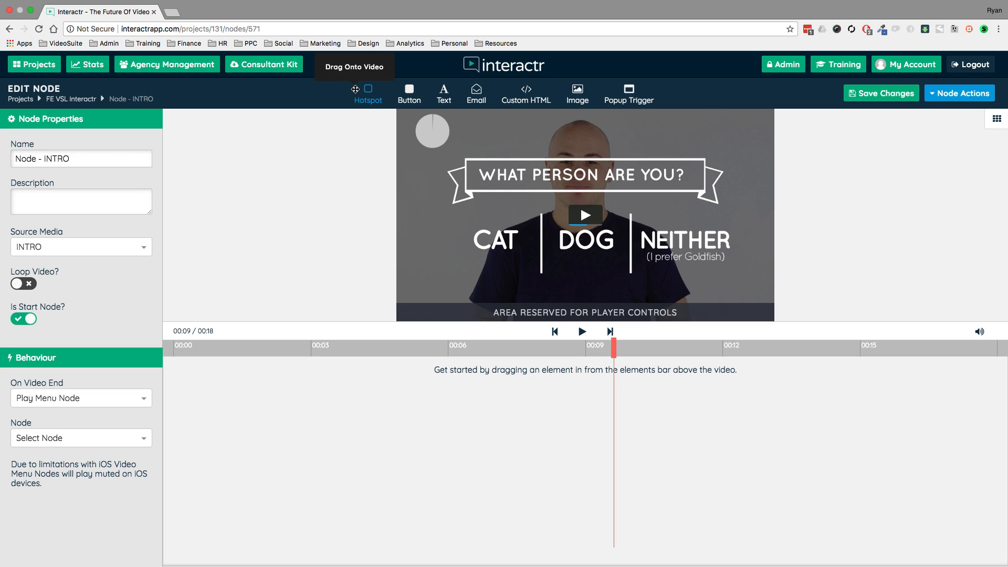
Place a hotspot about 132 by 95 px over the word CAT and set it to play Node - CAT on click.
{"action": "left_click_drag", "start_coordinate": [355, 89], "coordinate": [533, 270]}
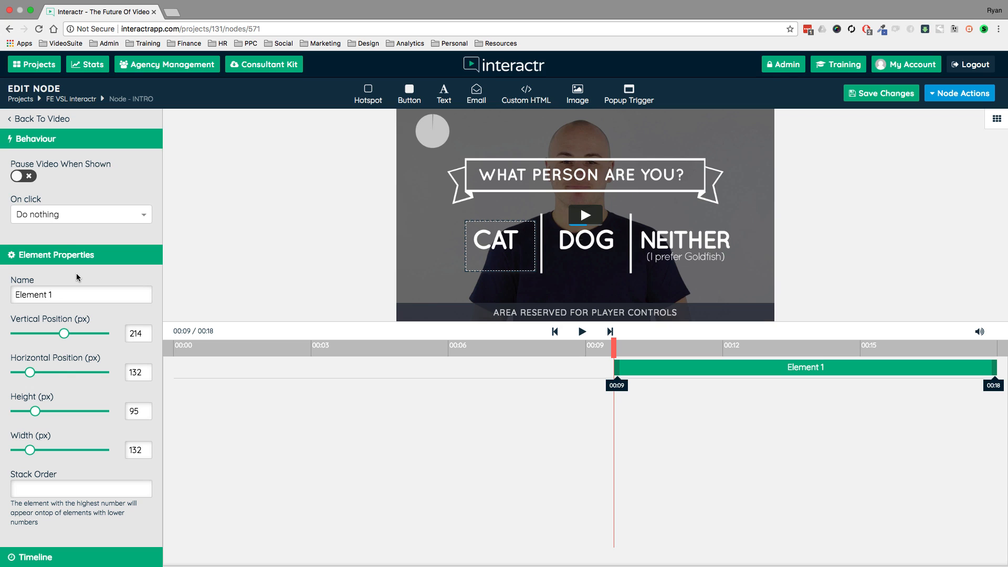
{"action": "scroll", "coordinate": [76, 273], "scroll_direction": "down", "scroll_amount": 4}
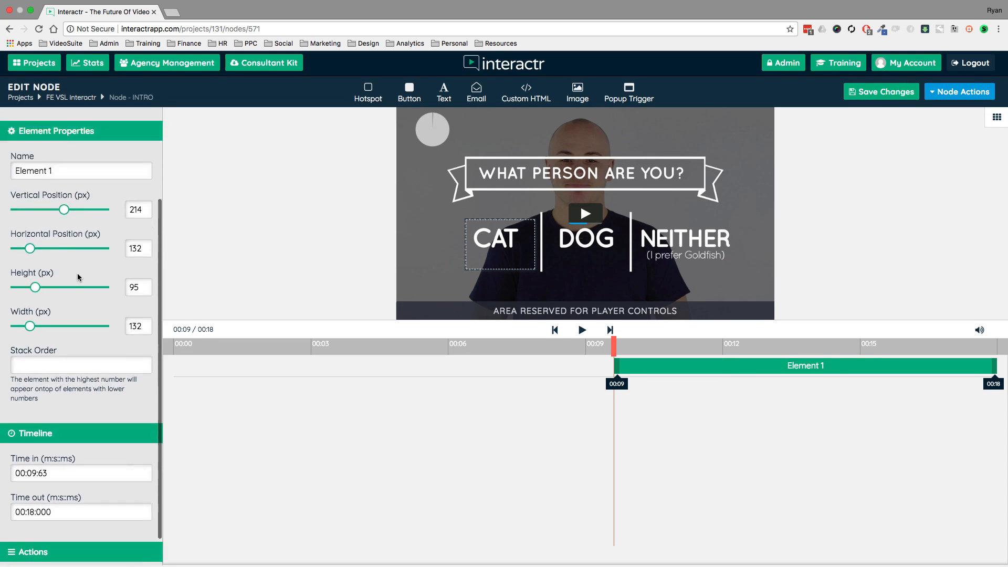
{"action": "scroll", "coordinate": [77, 273], "scroll_direction": "up", "scroll_amount": 4}
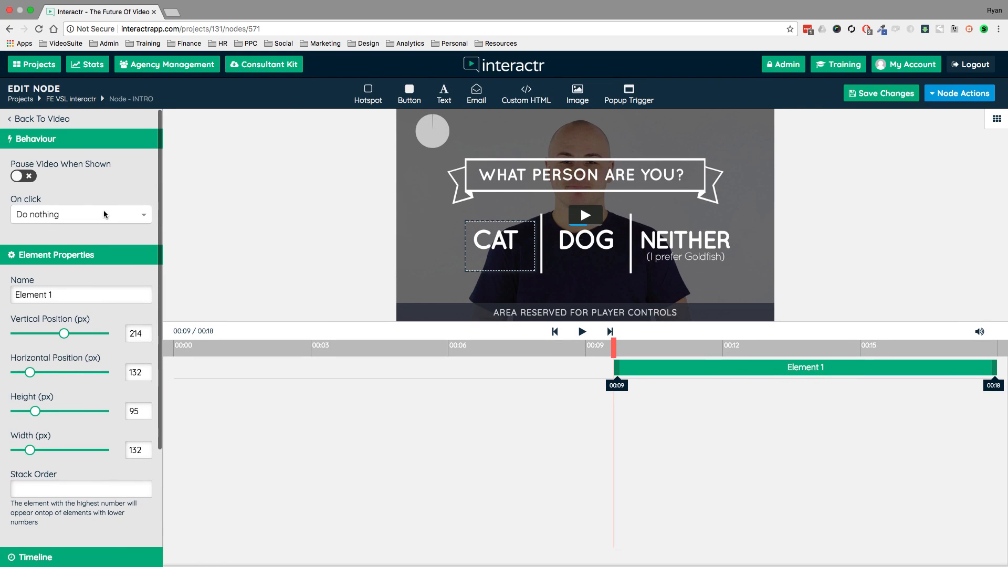
{"action": "left_click", "coordinate": [136, 213]}
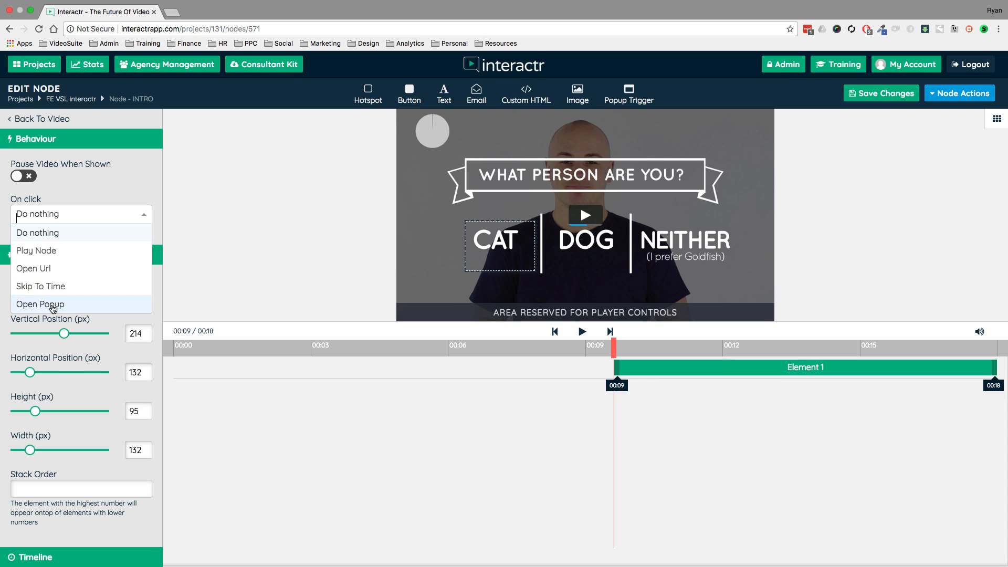
{"action": "left_click", "coordinate": [50, 251]}
{"action": "left_click", "coordinate": [120, 254]}
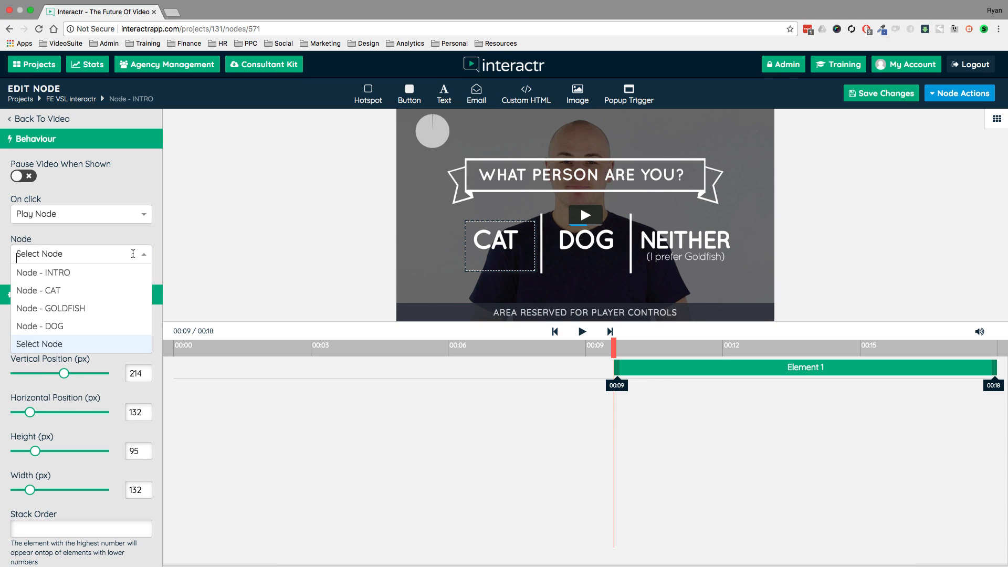
{"action": "left_click", "coordinate": [57, 289]}
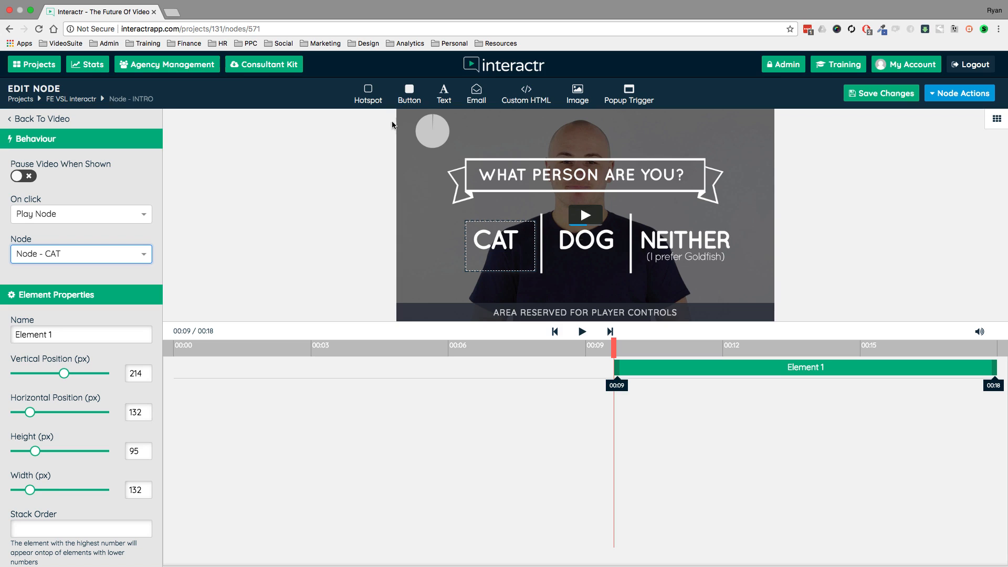
Place a hotspot about 143 by 95 px over the word DOG and set it to play Node - DOG on click.
{"action": "left_click_drag", "start_coordinate": [370, 98], "coordinate": [624, 271]}
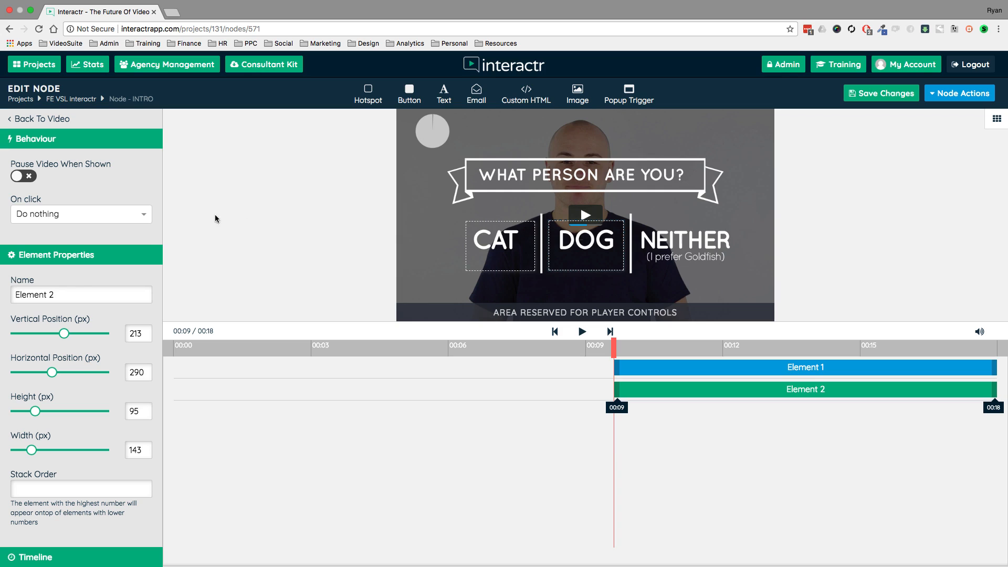
{"action": "left_click", "coordinate": [134, 214]}
{"action": "left_click", "coordinate": [45, 254]}
{"action": "left_click", "coordinate": [49, 257]}
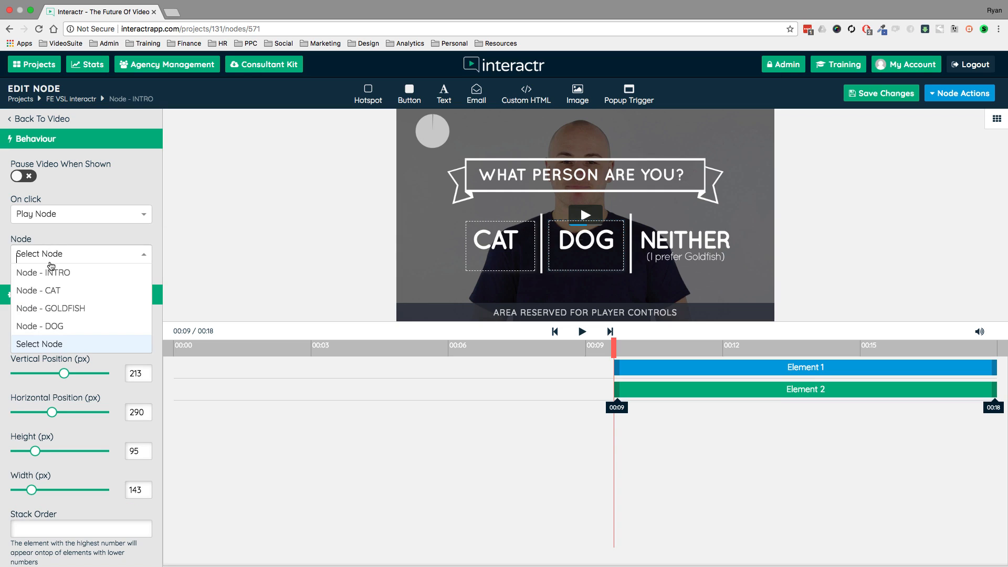
{"action": "left_click", "coordinate": [52, 326]}
Place a hotspot about 197 by 93 px over NEITHER and set it to play Node - GOLDFISH on click.
{"action": "left_click_drag", "start_coordinate": [366, 100], "coordinate": [738, 271]}
{"action": "left_click", "coordinate": [96, 211]}
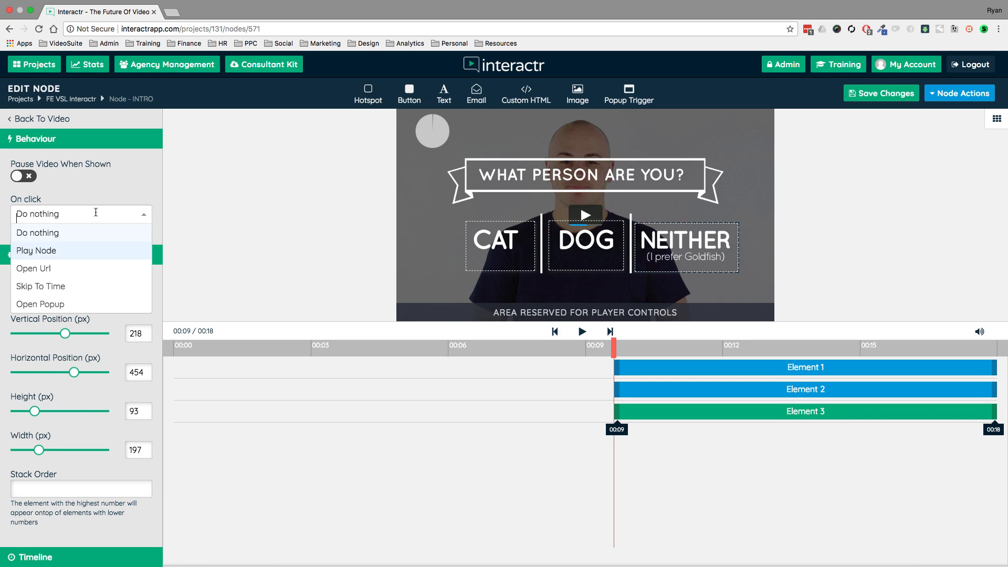
{"action": "left_click", "coordinate": [61, 250]}
{"action": "left_click", "coordinate": [65, 255]}
{"action": "left_click", "coordinate": [60, 308]}
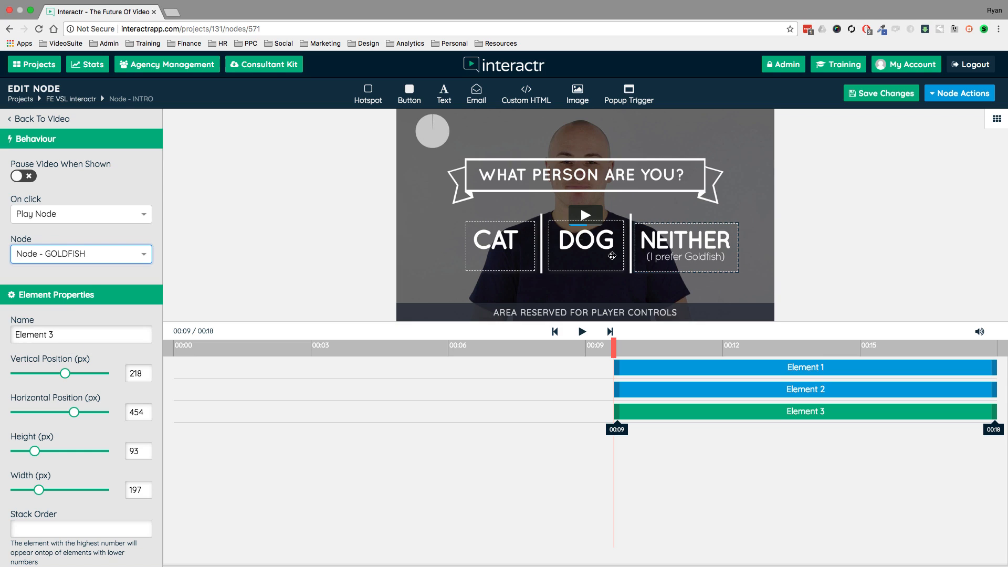
{"action": "left_click_drag", "start_coordinate": [673, 237], "coordinate": [673, 235]}
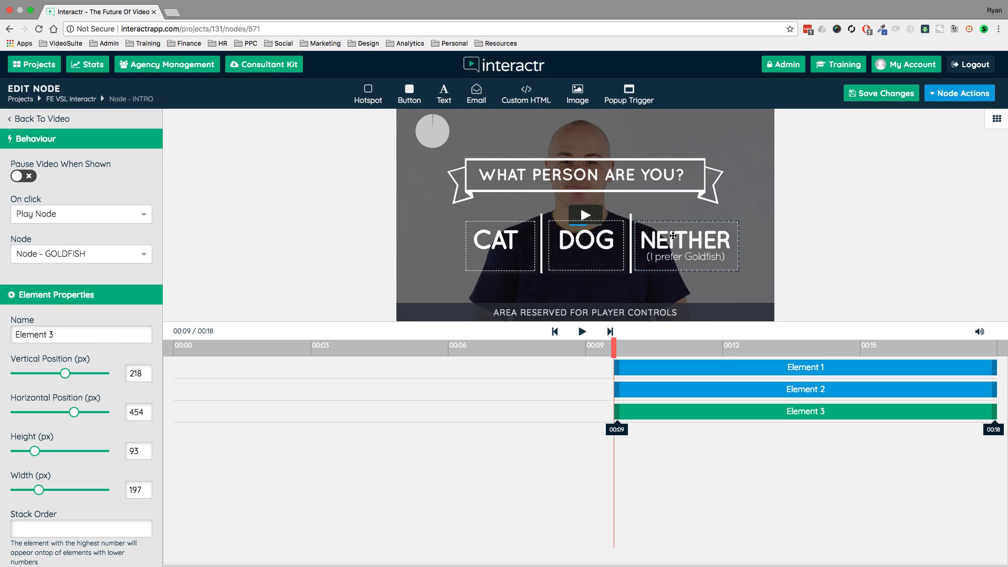
Return to the FE VSL Interactr project canvas and rearrange the GOLDFISH, CAT and DOG nodes with more vertical space between them.
{"action": "left_click", "coordinate": [76, 103]}
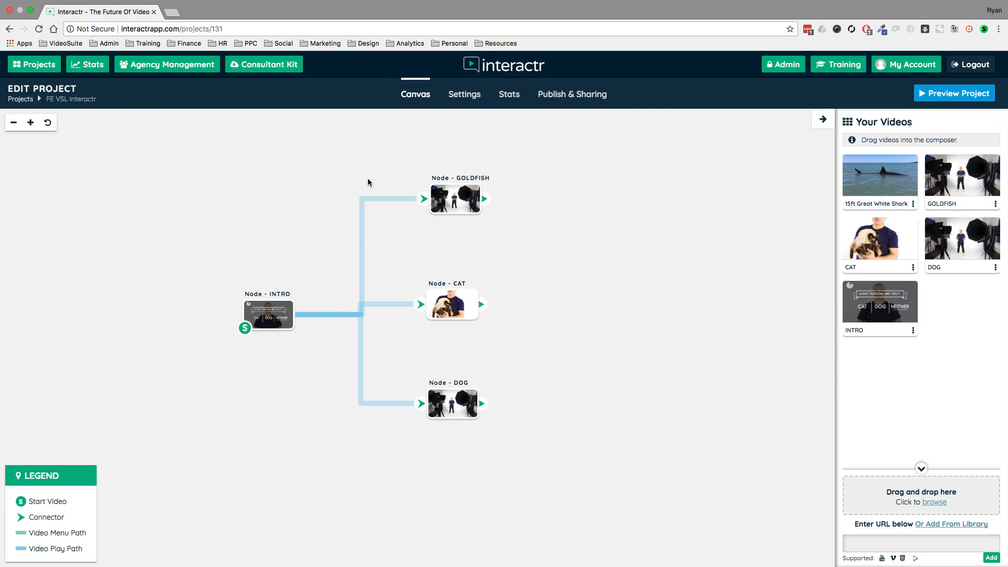
{"action": "left_click_drag", "start_coordinate": [459, 194], "coordinate": [468, 172]}
{"action": "left_click_drag", "start_coordinate": [455, 290], "coordinate": [487, 273]}
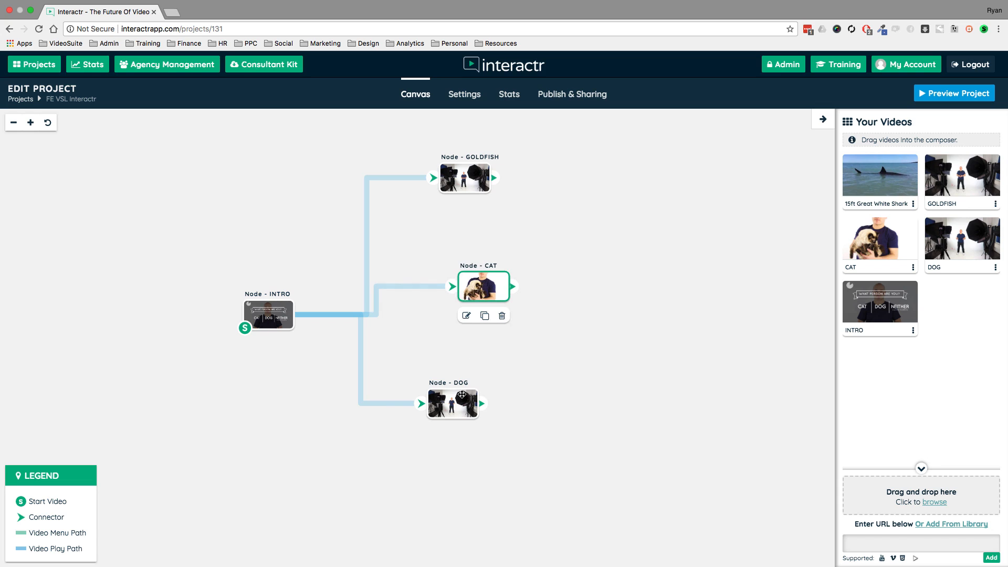
{"action": "left_click_drag", "start_coordinate": [456, 395], "coordinate": [475, 382]}
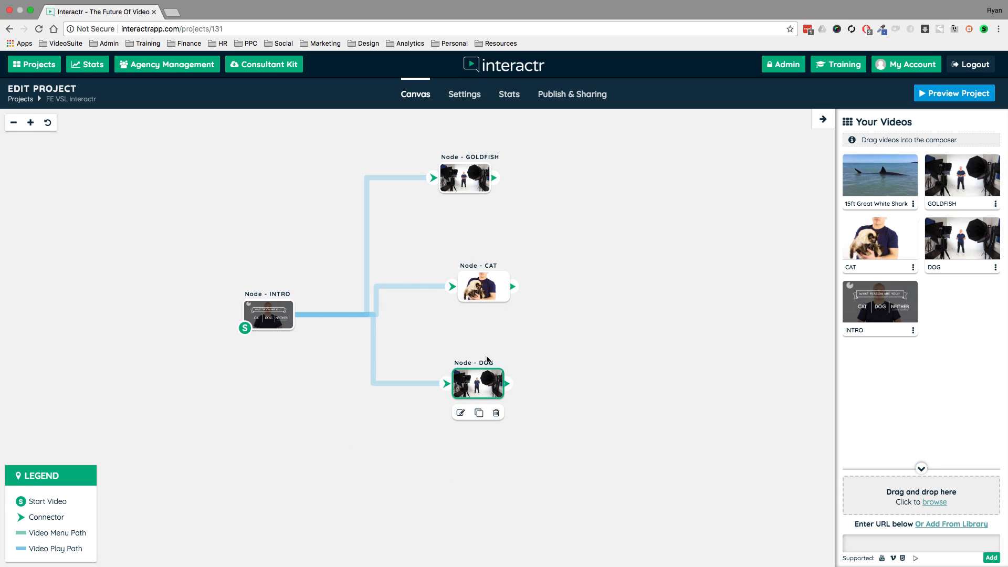
{"action": "left_click", "coordinate": [477, 286]}
{"action": "left_click_drag", "start_coordinate": [478, 286], "coordinate": [467, 270]}
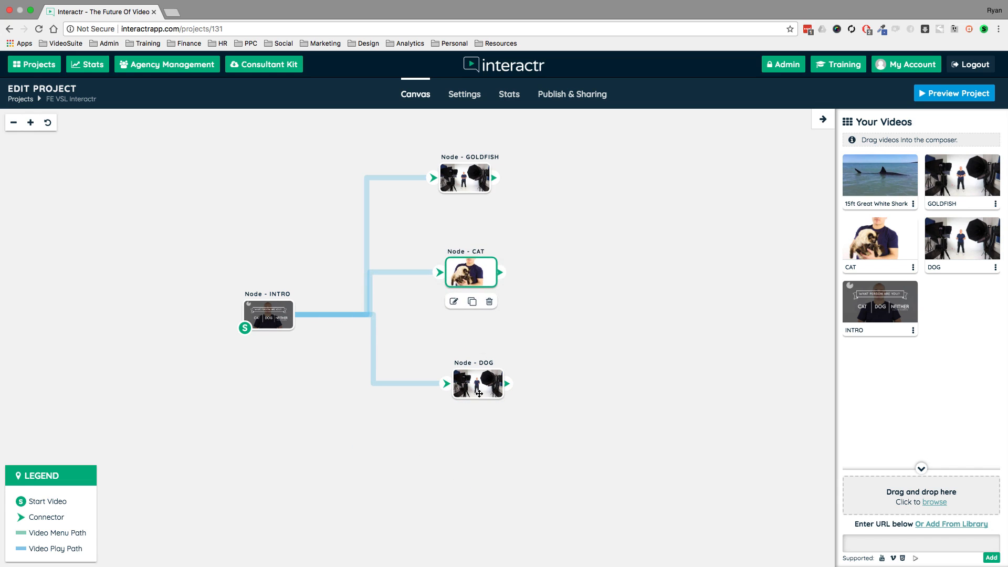
{"action": "left_click_drag", "start_coordinate": [479, 393], "coordinate": [455, 412]}
{"action": "left_click_drag", "start_coordinate": [470, 177], "coordinate": [478, 174]}
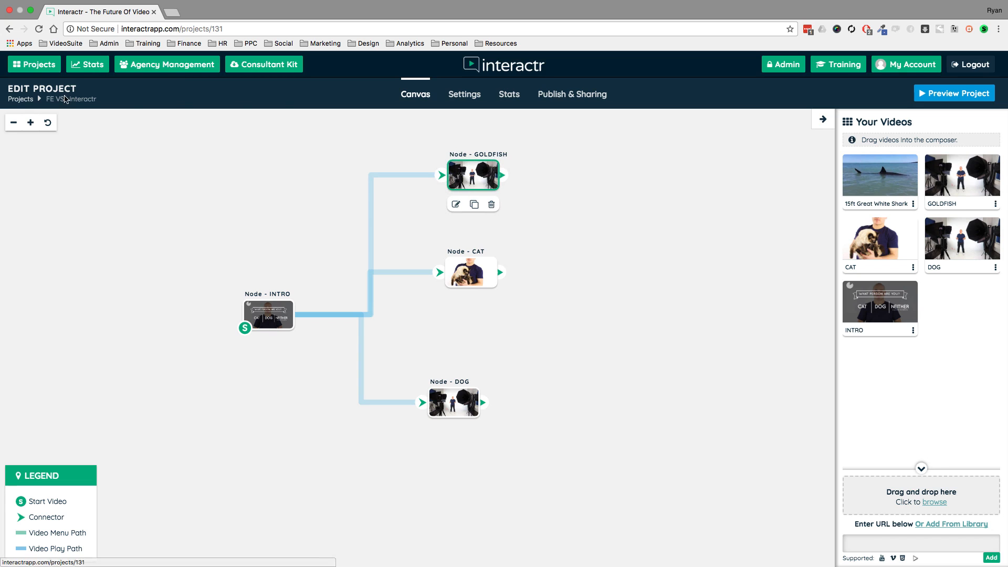
Preview the INTRO node, choose DOG when the answer choices appear, and close the preview.
{"action": "double_click", "coordinate": [268, 313]}
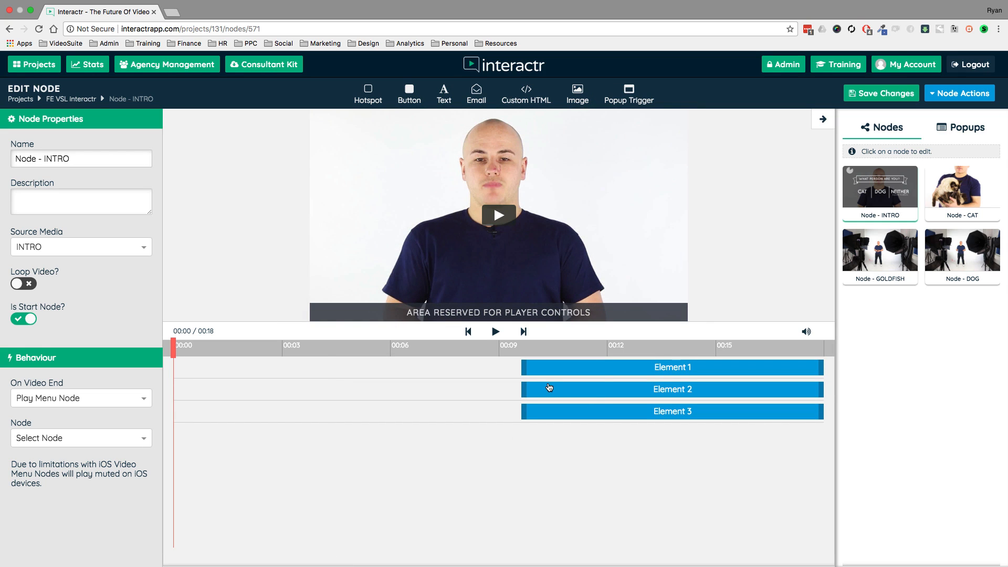
{"action": "left_click", "coordinate": [961, 93]}
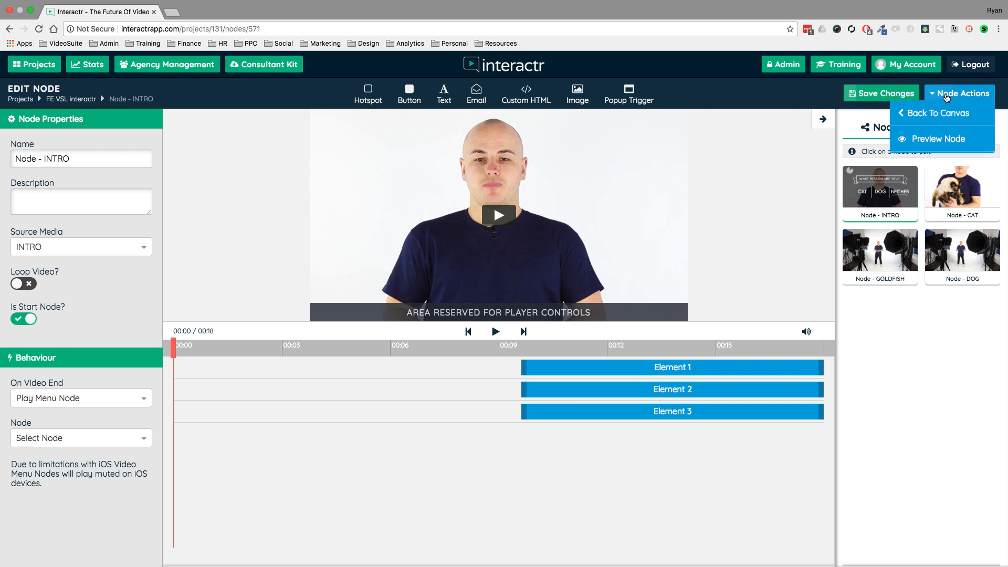
{"action": "left_click", "coordinate": [925, 142]}
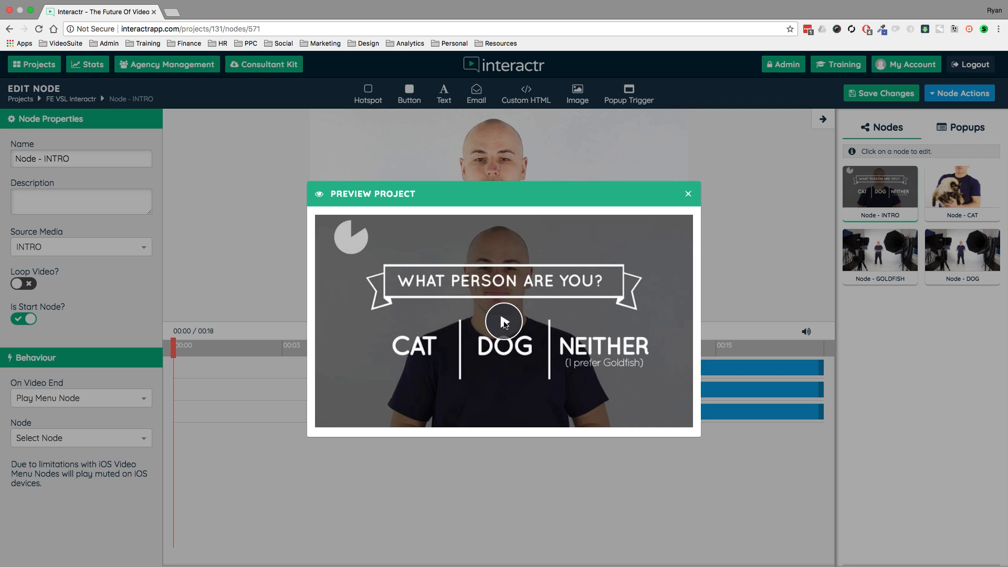
{"action": "left_click", "coordinate": [504, 322]}
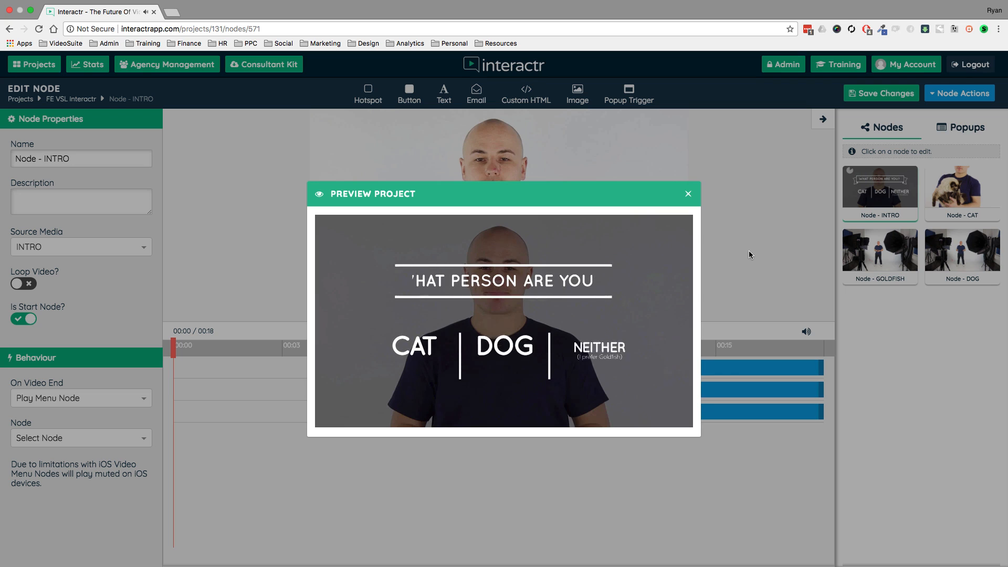
{"action": "left_click", "coordinate": [521, 343]}
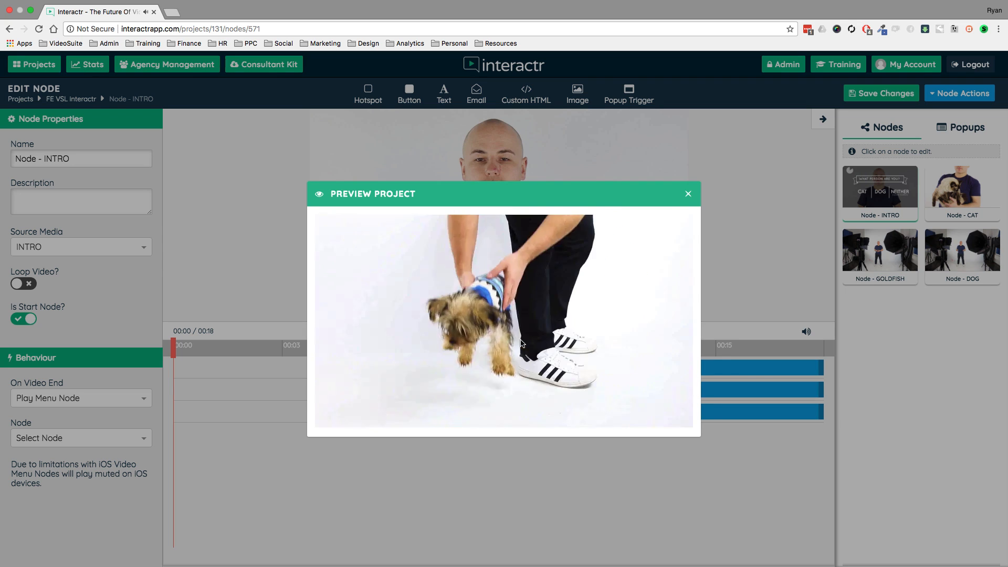
{"action": "left_click", "coordinate": [687, 194]}
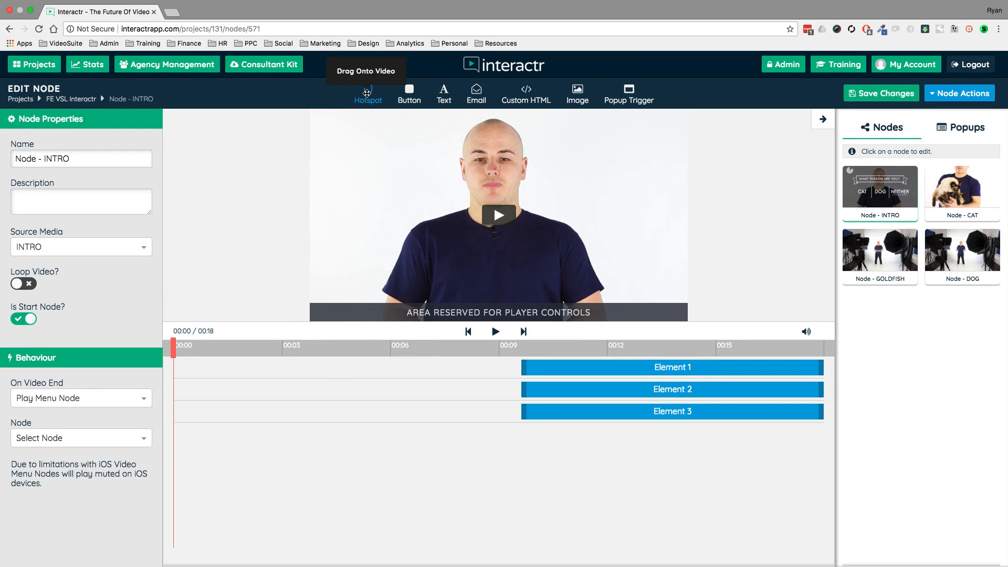
Try out a 130 by 50 px button beside the man's head in the INTRO video and delete it.
{"action": "left_click_drag", "start_coordinate": [409, 95], "coordinate": [398, 185]}
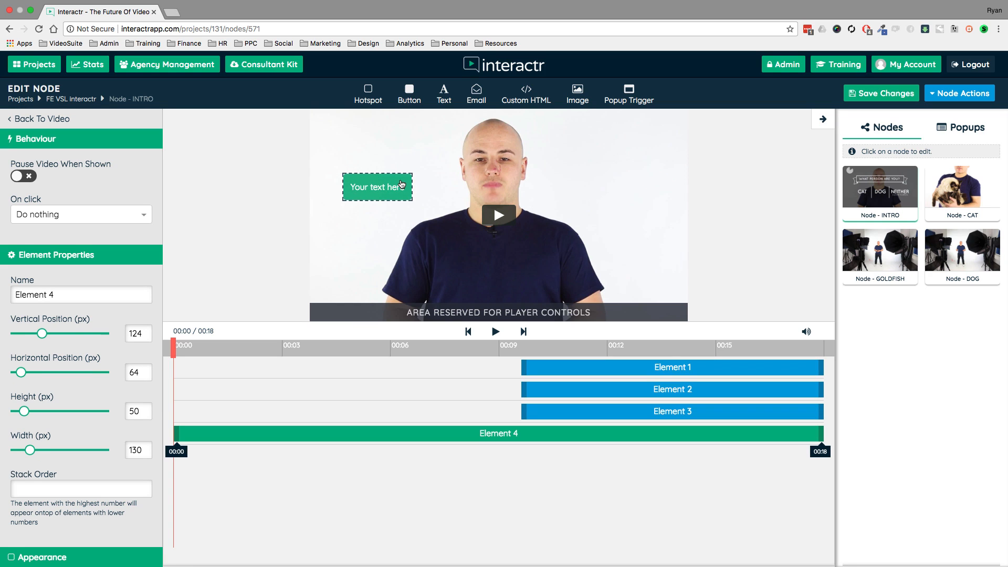
{"action": "mouse_move", "coordinate": [401, 184]}
{"action": "left_mouse_down"}
{"action": "mouse_move", "coordinate": [418, 178]}
{"action": "mouse_move", "coordinate": [393, 187]}
{"action": "left_mouse_up"}
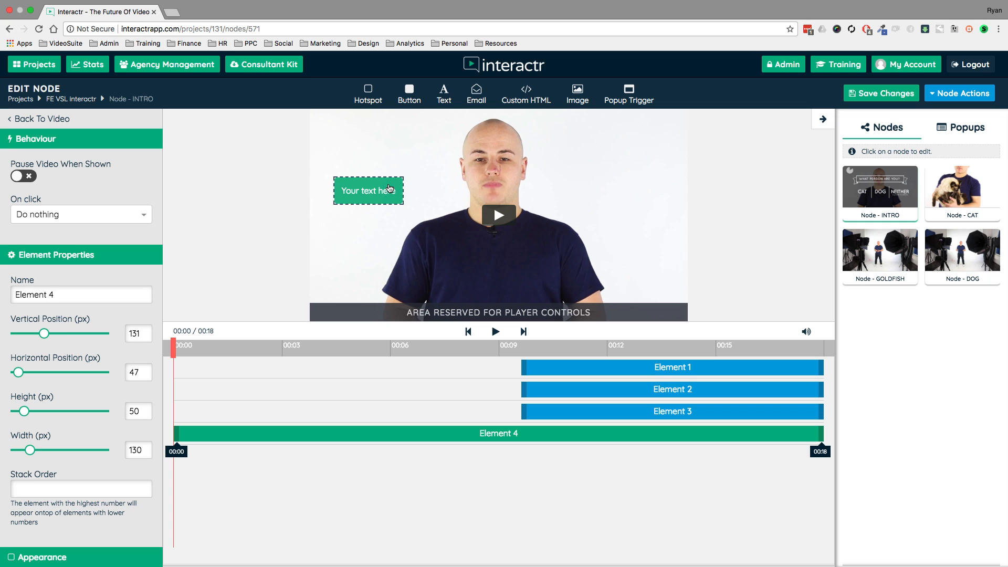
{"action": "scroll", "coordinate": [90, 277], "scroll_direction": "down", "scroll_amount": 6}
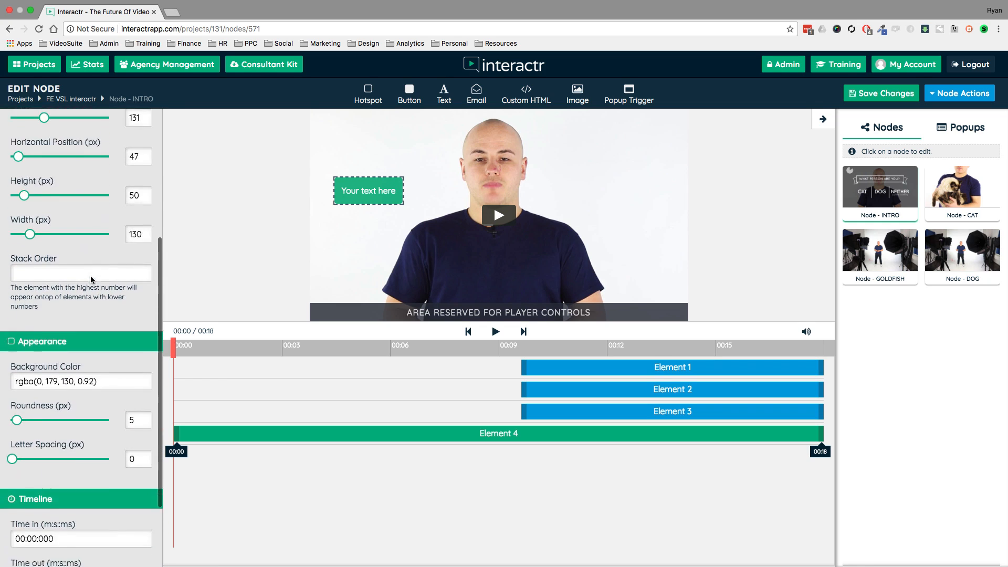
{"action": "scroll", "coordinate": [90, 275], "scroll_direction": "up", "scroll_amount": 6}
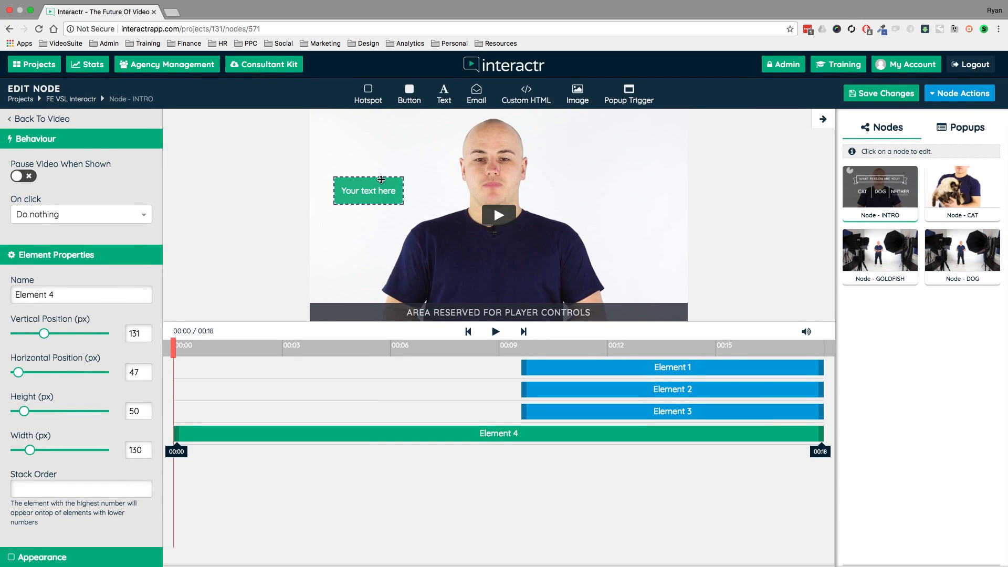
{"action": "key", "text": "Delete"}
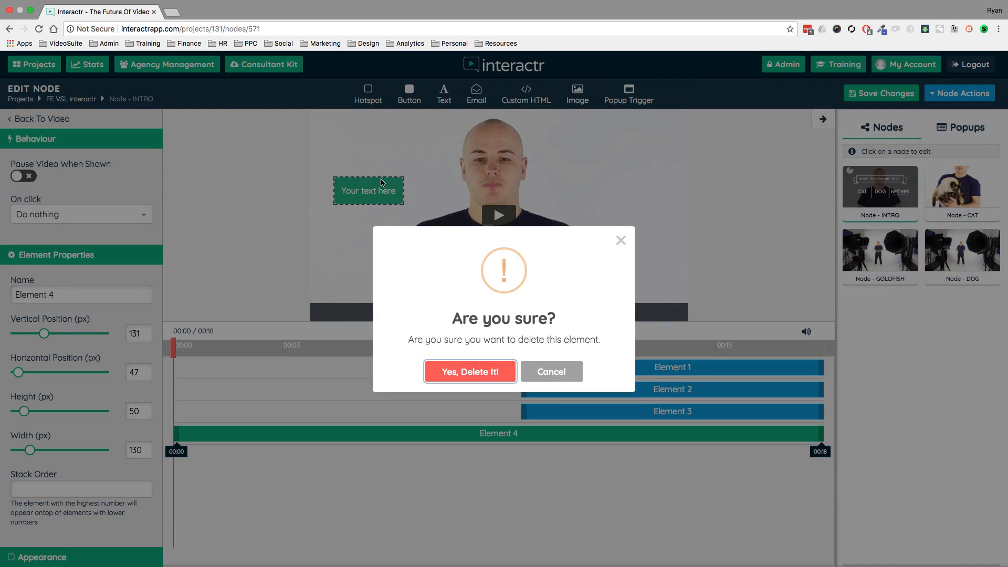
{"action": "left_click", "coordinate": [474, 370]}
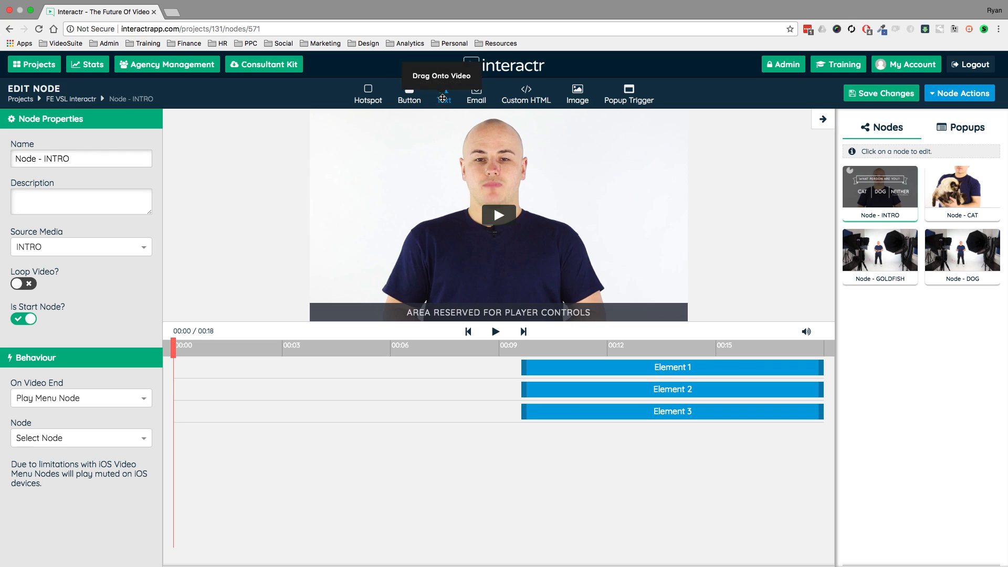
Try out a 130 by 50 px text element over the man's shirt and delete it.
{"action": "left_click_drag", "start_coordinate": [443, 94], "coordinate": [471, 242]}
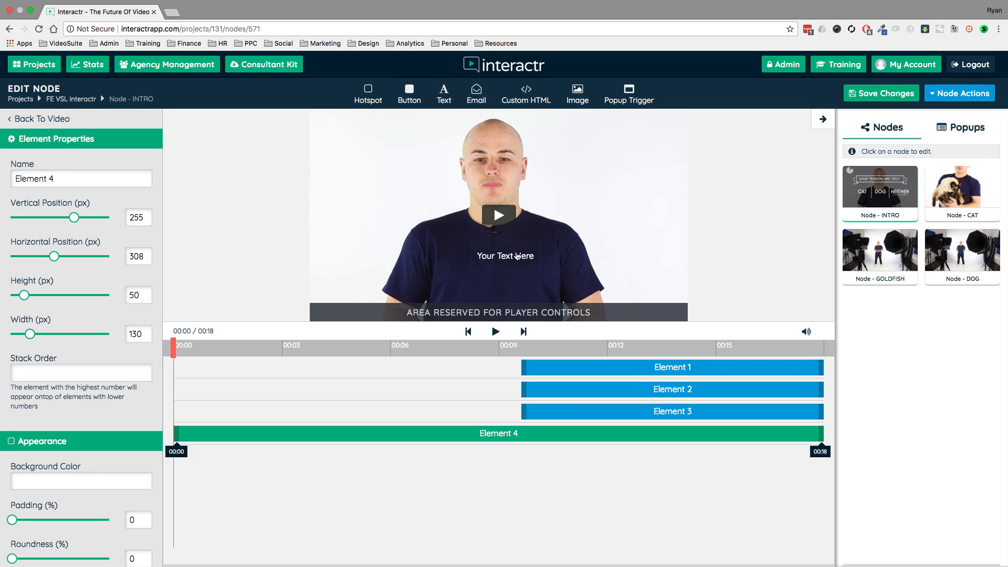
{"action": "key", "text": "Delete"}
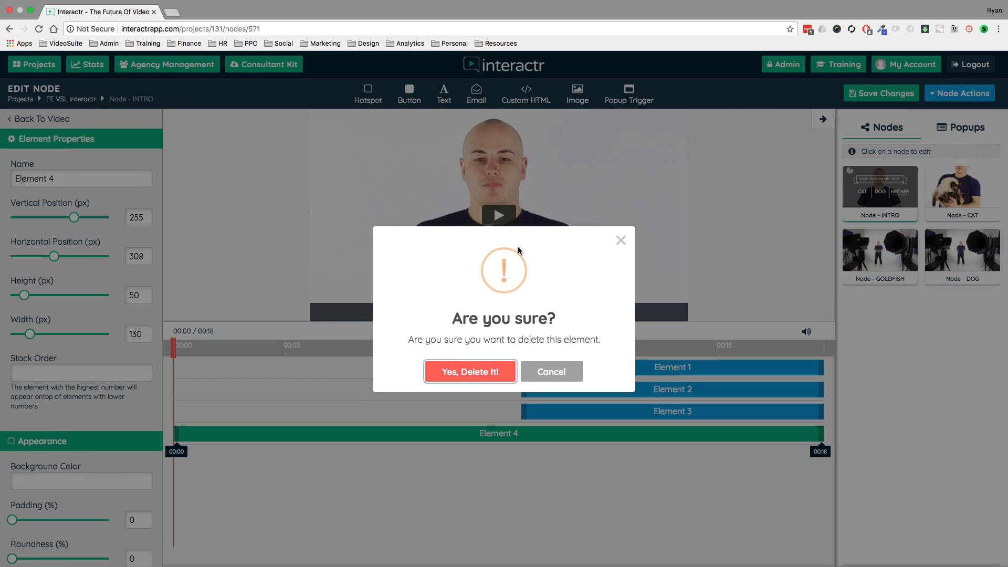
{"action": "left_click", "coordinate": [472, 370]}
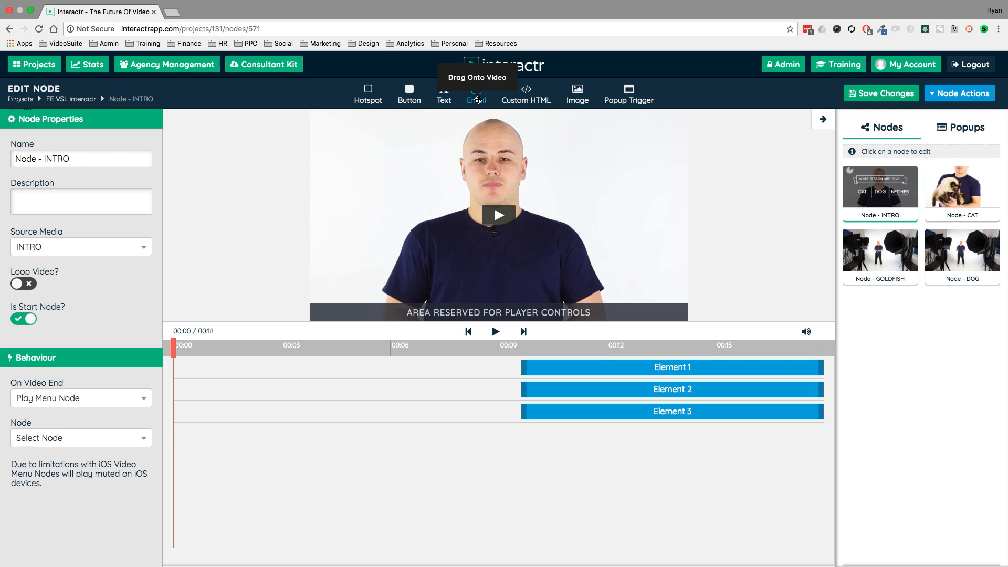
Try out an email form enlarged to about 475 by 100 px across the man's chest and delete it.
{"action": "left_click_drag", "start_coordinate": [477, 100], "coordinate": [468, 244]}
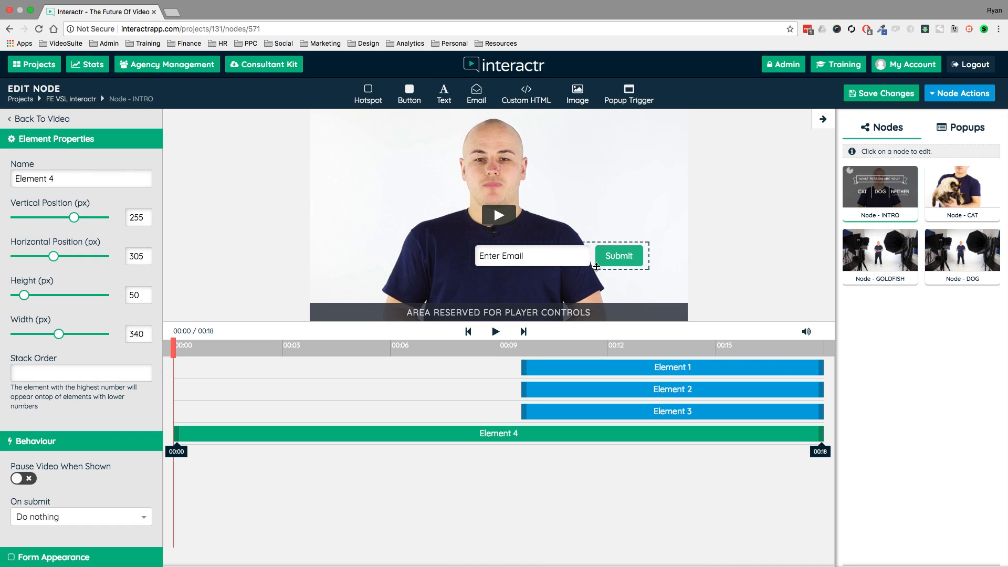
{"action": "left_click_drag", "start_coordinate": [593, 266], "coordinate": [618, 224]}
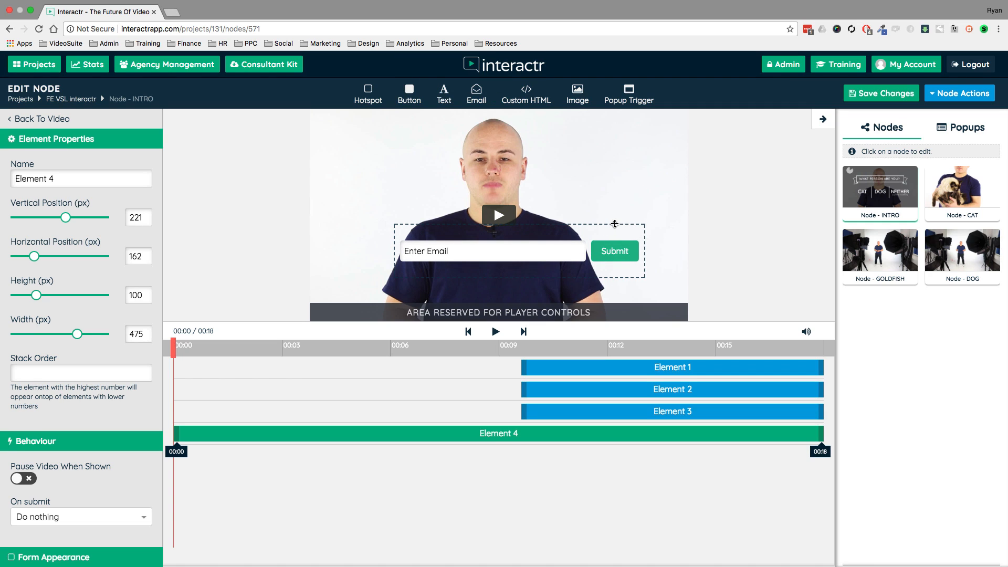
{"action": "left_click_drag", "start_coordinate": [640, 229], "coordinate": [615, 253]}
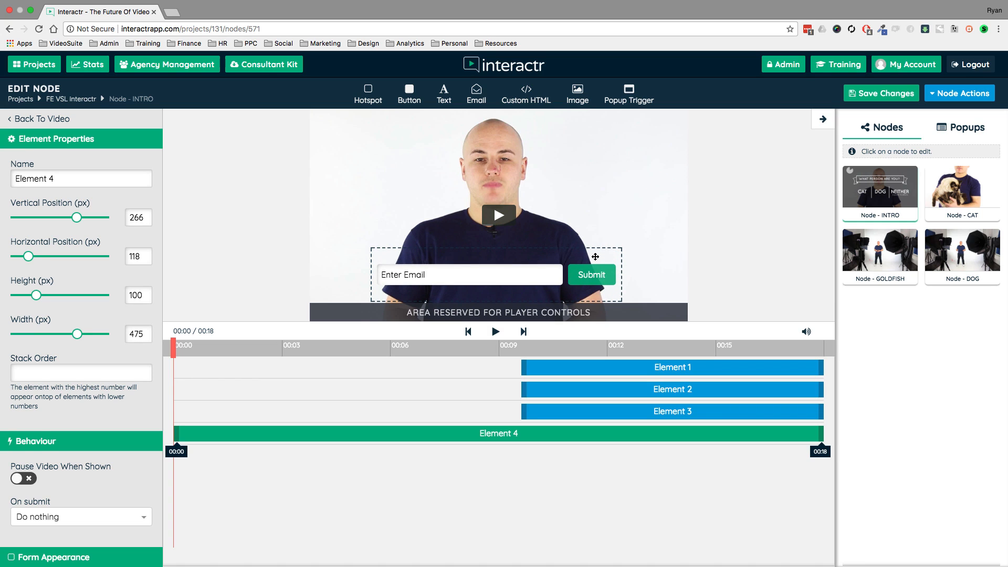
{"action": "key", "text": "Delete"}
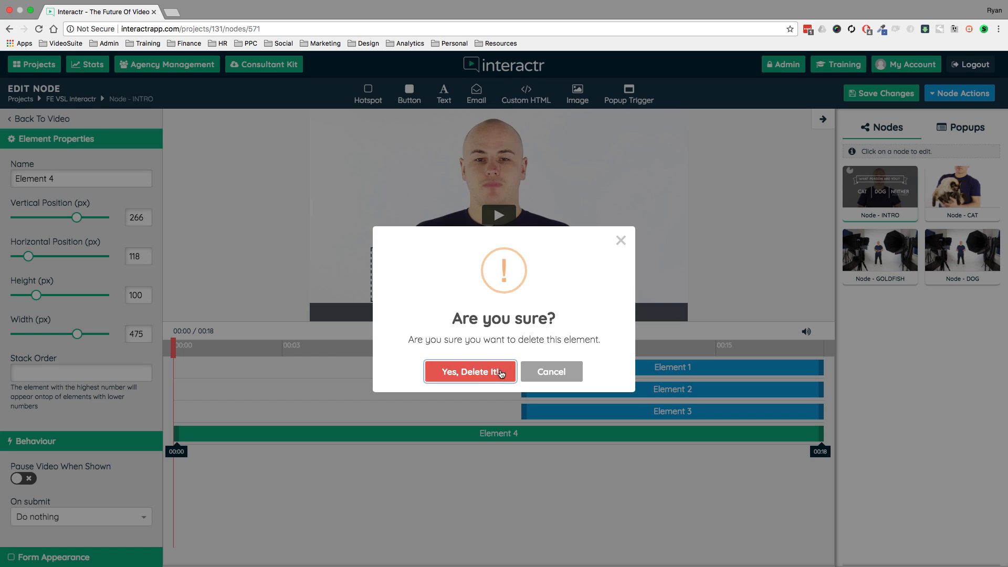
{"action": "left_click", "coordinate": [550, 373]}
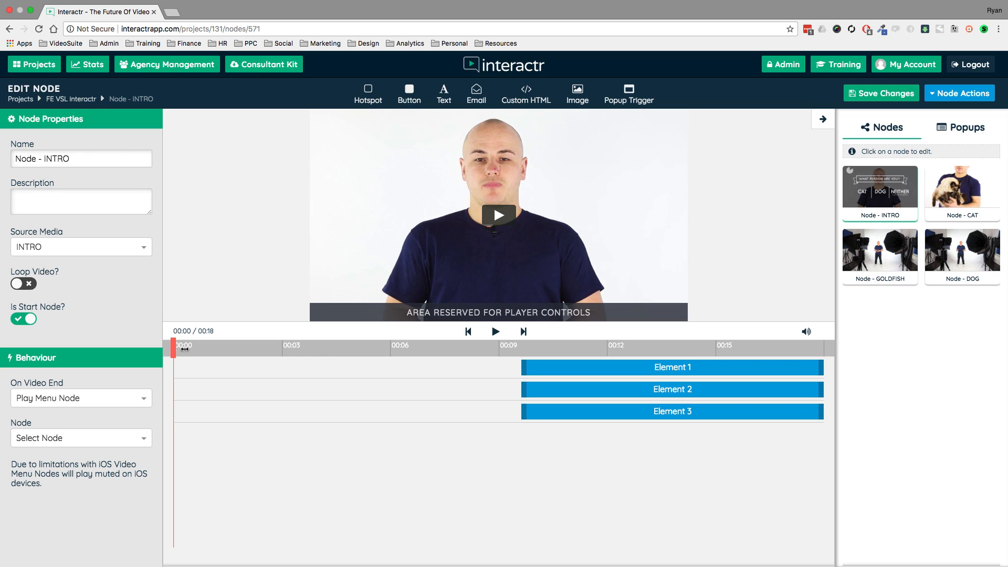
At about 10 seconds, try out the Tell Me More library image near the video's upper-right corner and delete it.
{"action": "left_click_drag", "start_coordinate": [184, 349], "coordinate": [554, 346]}
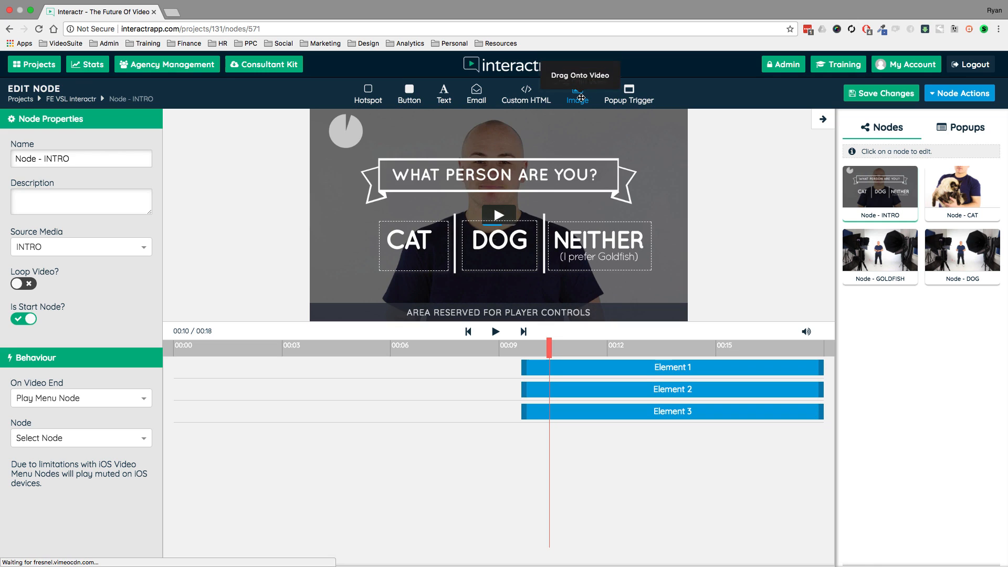
{"action": "left_click_drag", "start_coordinate": [580, 98], "coordinate": [636, 142]}
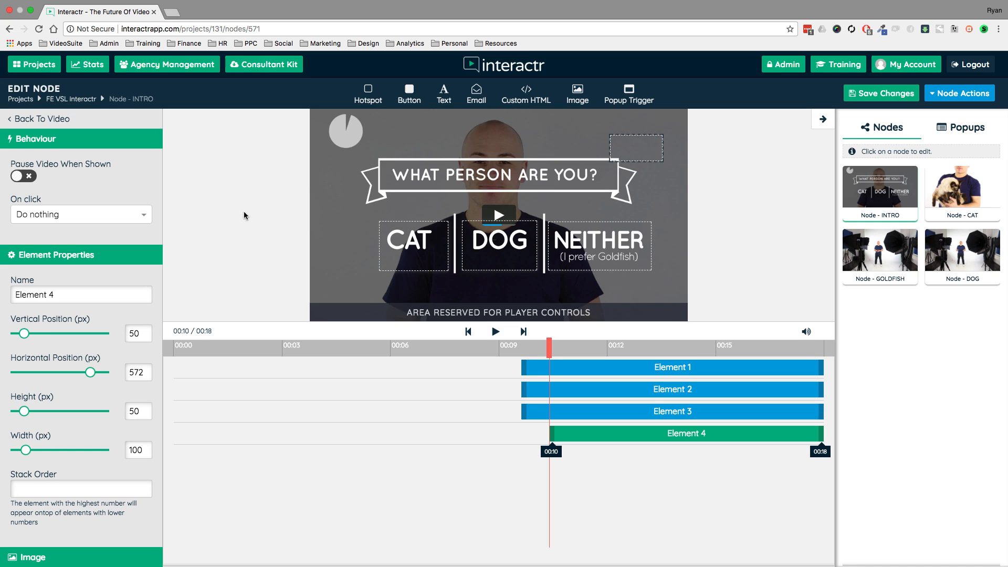
{"action": "scroll", "coordinate": [78, 294], "scroll_direction": "down", "scroll_amount": 5}
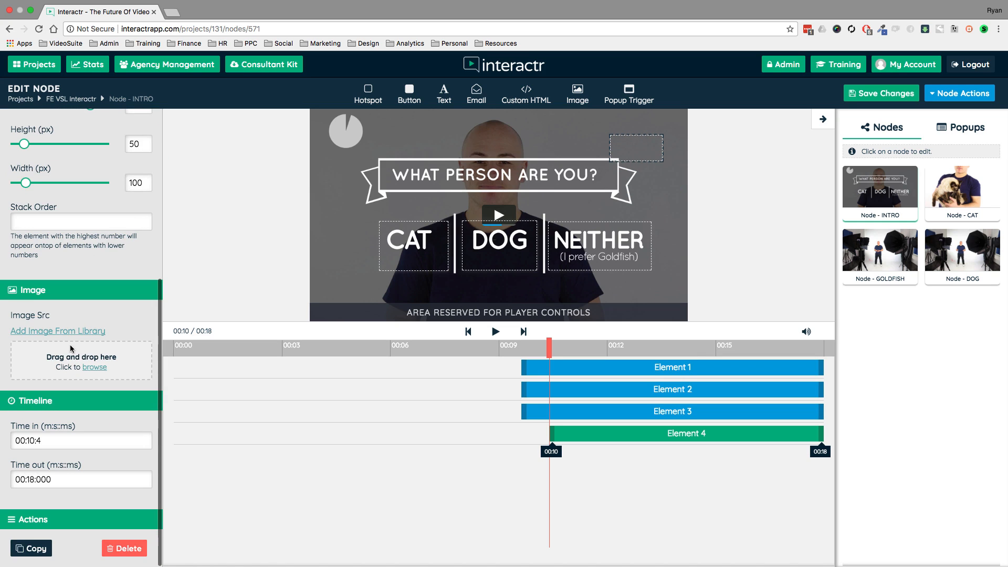
{"action": "left_click", "coordinate": [53, 332]}
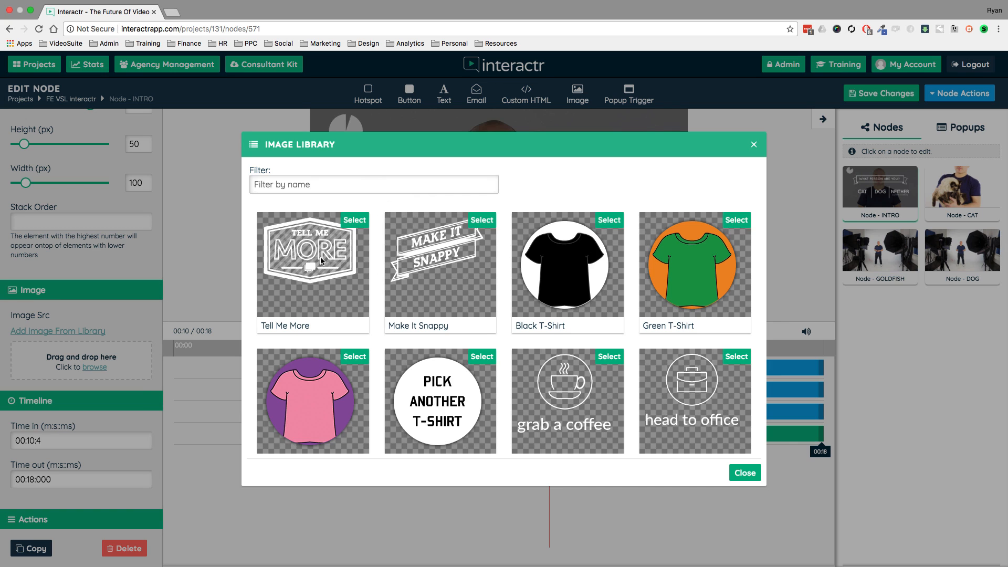
{"action": "left_click", "coordinate": [355, 220]}
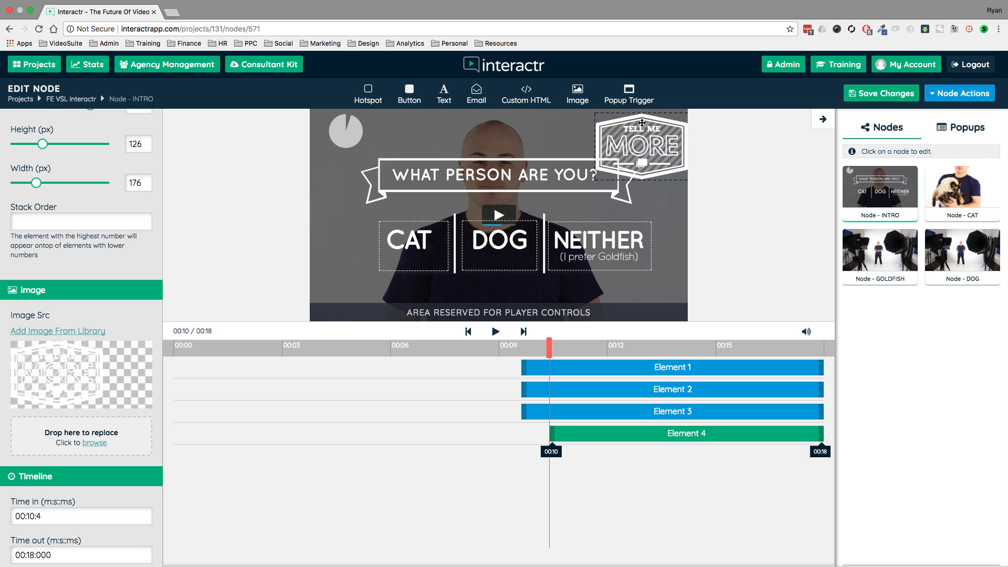
{"action": "left_click_drag", "start_coordinate": [641, 123], "coordinate": [619, 130]}
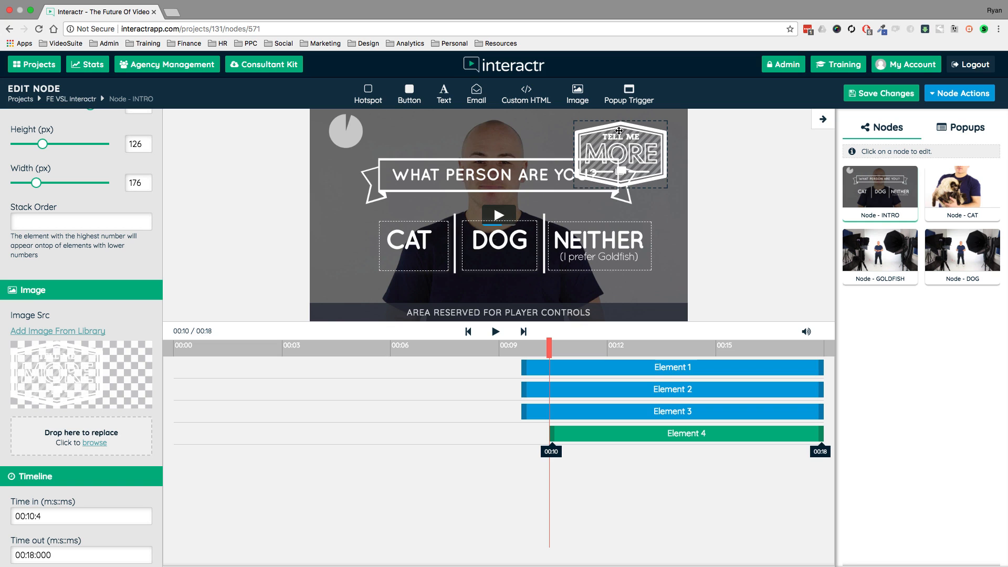
{"action": "left_click_drag", "start_coordinate": [619, 130], "coordinate": [621, 130]}
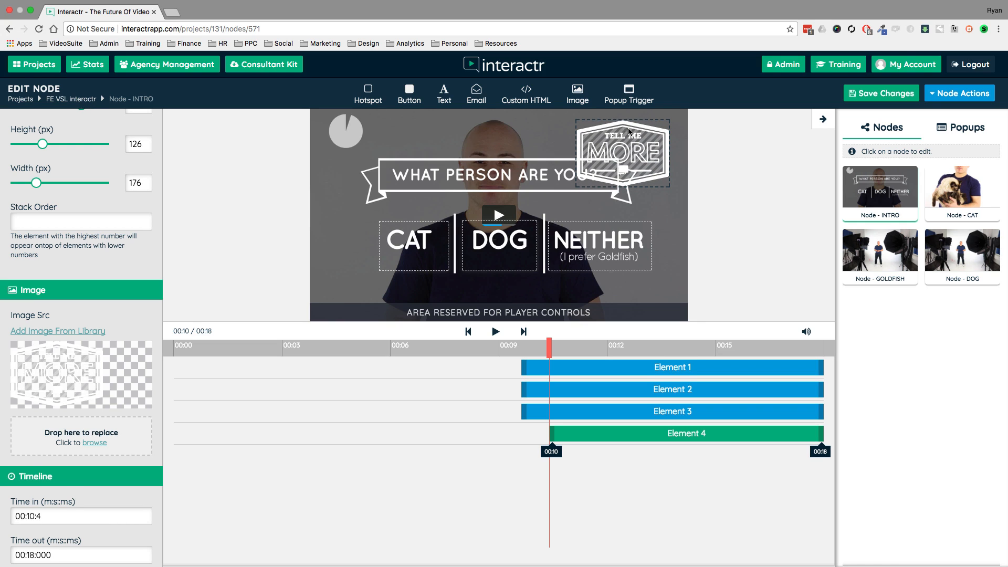
{"action": "key", "text": "Delete"}
{"action": "left_click", "coordinate": [461, 372]}
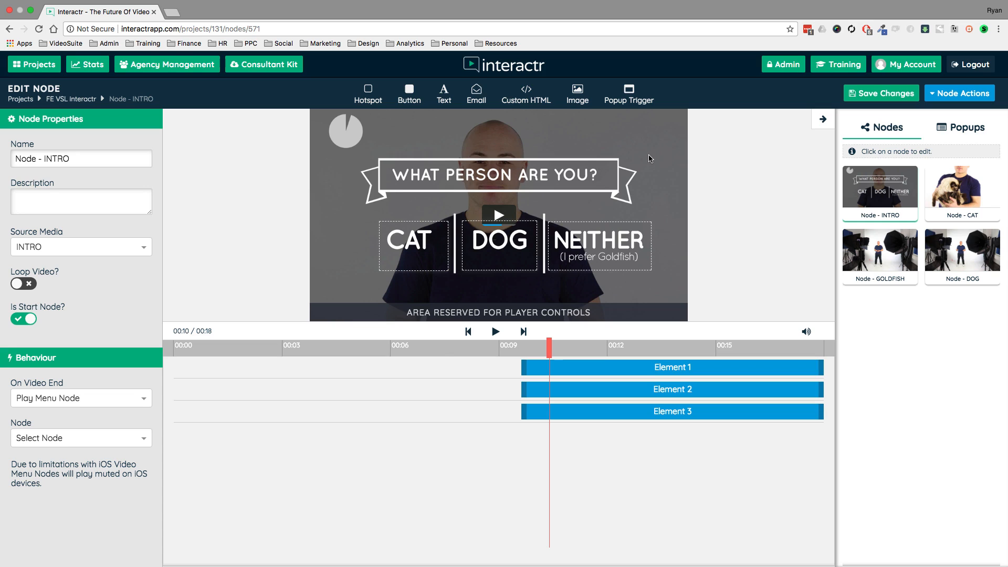
Create a new popup from the INTRO node.
{"action": "left_click", "coordinate": [964, 130]}
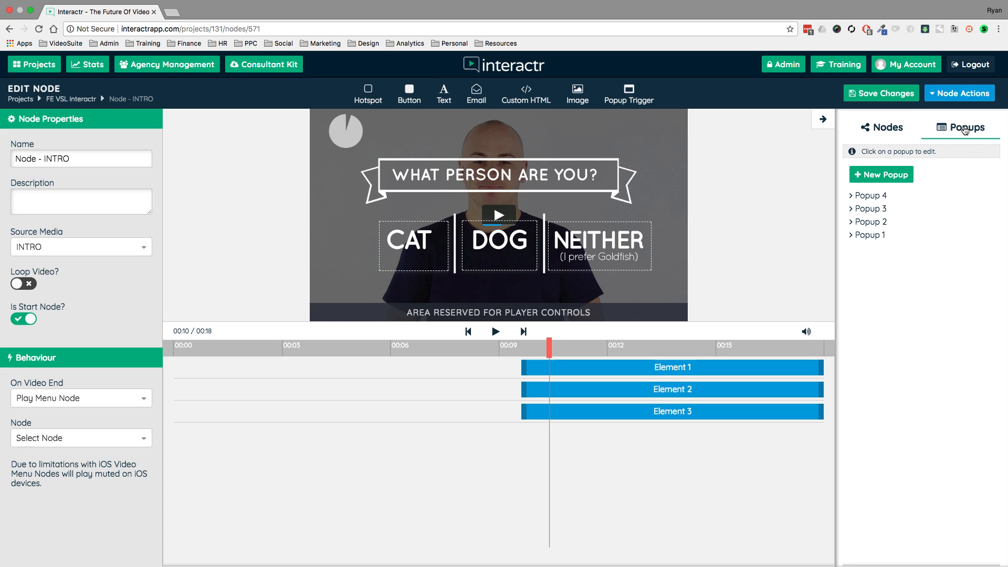
{"action": "left_click", "coordinate": [883, 179]}
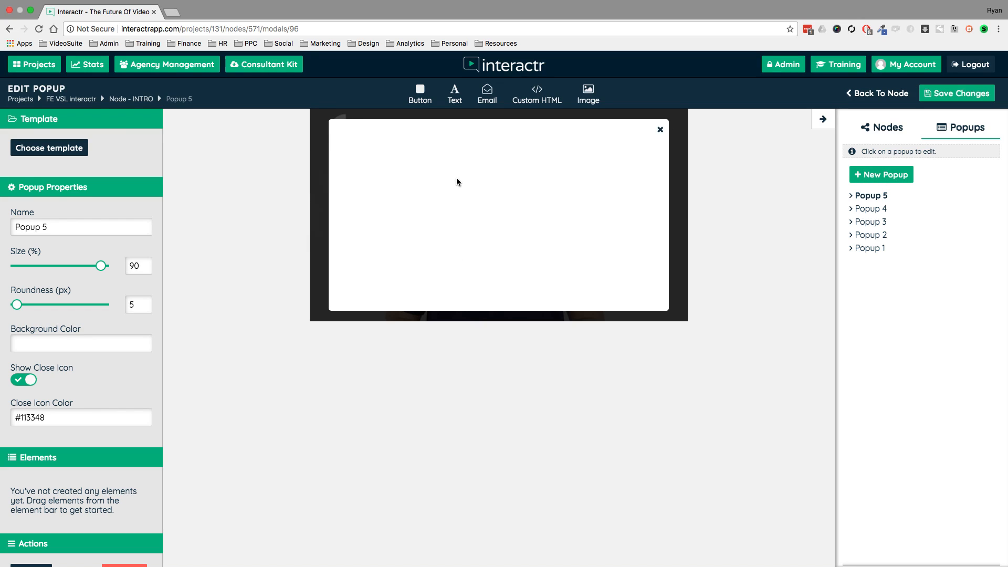
Try the Emal Template on the new popup and inspect its heading and email input.
{"action": "left_click", "coordinate": [66, 150]}
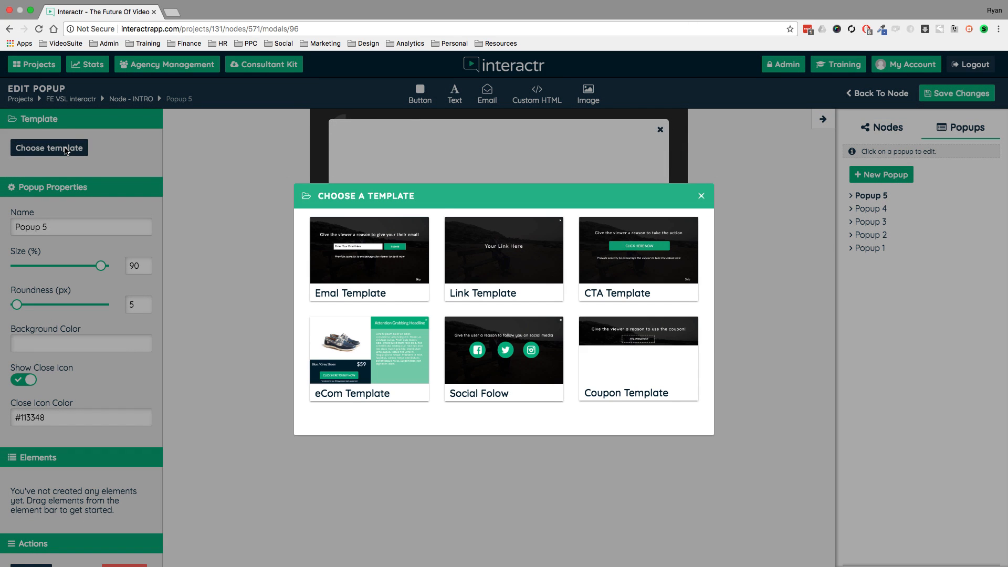
{"action": "mouse_move", "coordinate": [501, 258]}
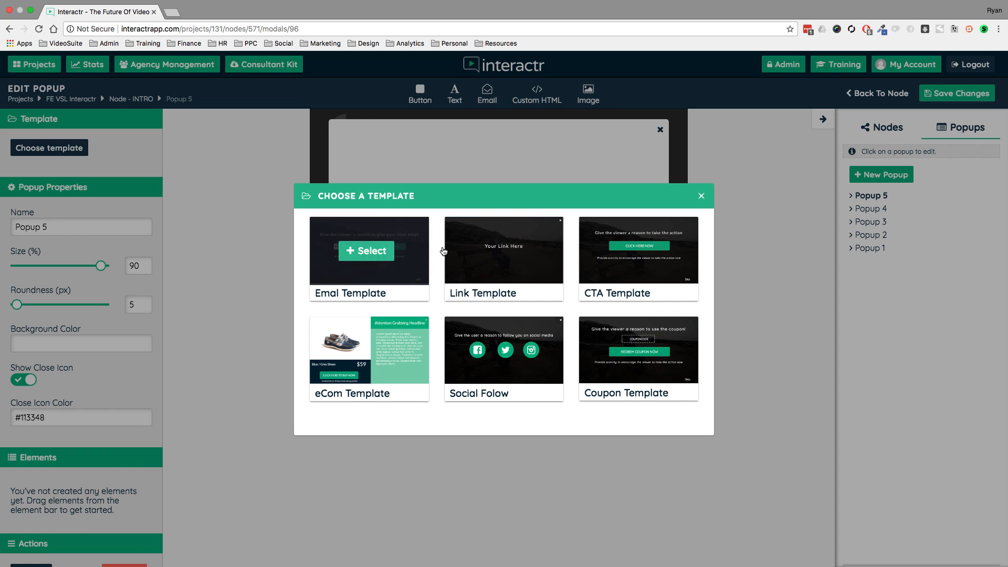
{"action": "mouse_move", "coordinate": [384, 362]}
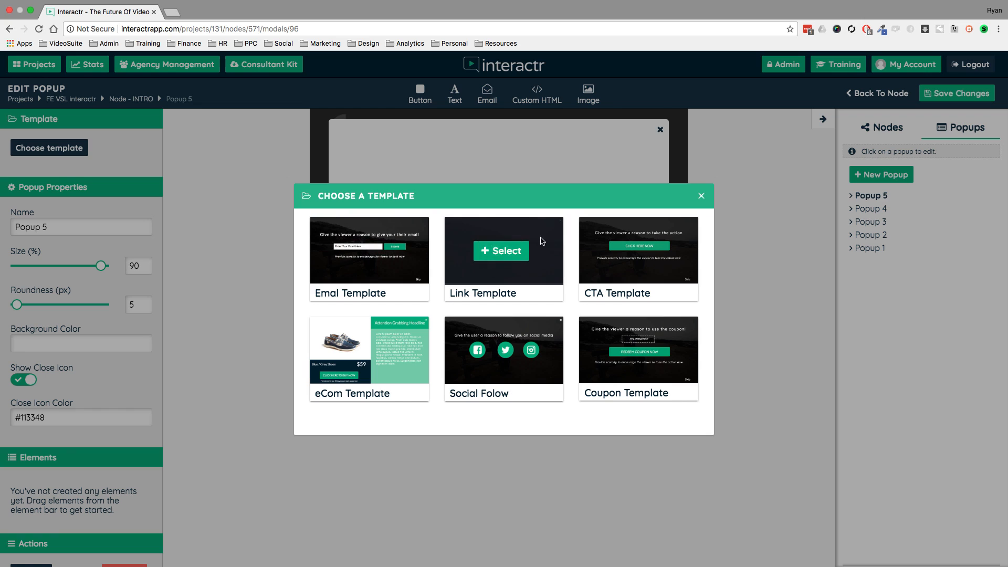
{"action": "mouse_move", "coordinate": [598, 353]}
{"action": "mouse_move", "coordinate": [472, 234]}
{"action": "left_click", "coordinate": [372, 252]}
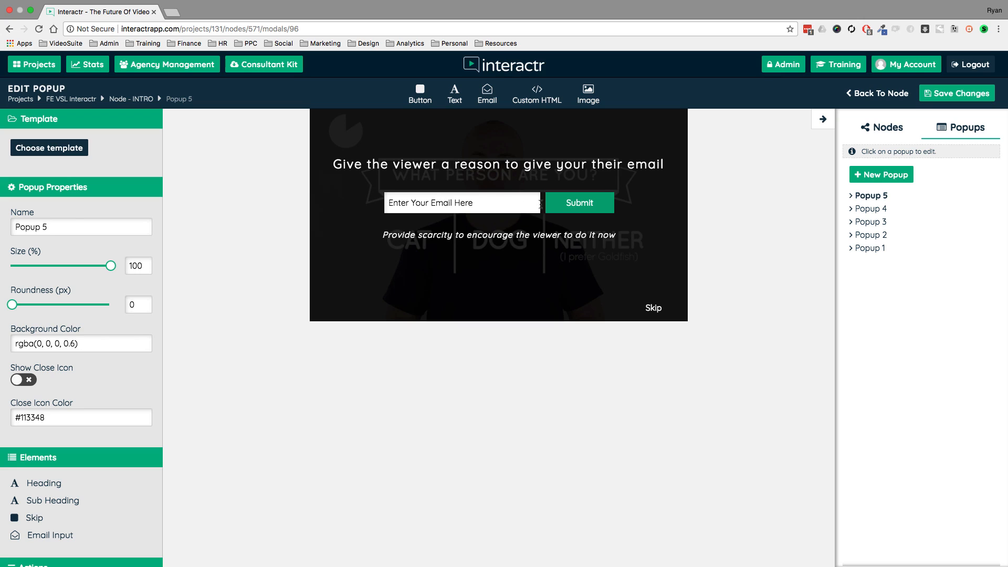
{"action": "left_click", "coordinate": [535, 165]}
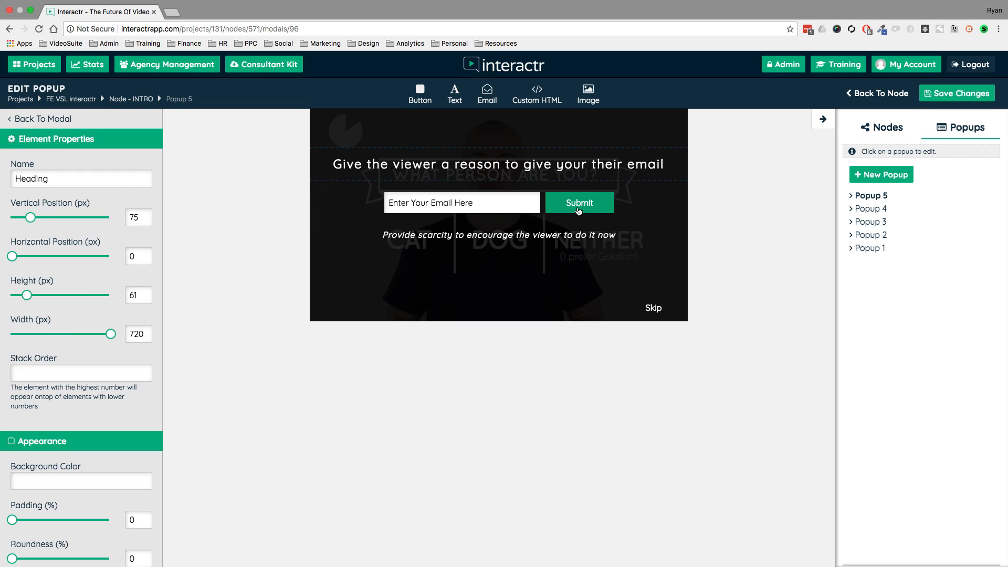
{"action": "left_click", "coordinate": [580, 207]}
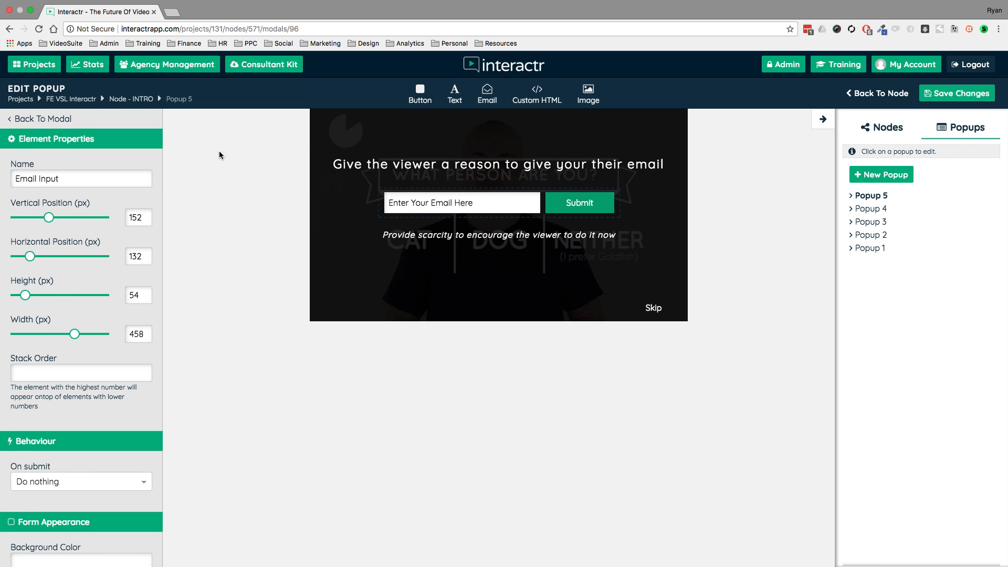
{"action": "left_click", "coordinate": [70, 119]}
Try the Coupon Template and the CTA Template on the popup in turn.
{"action": "left_click", "coordinate": [78, 149]}
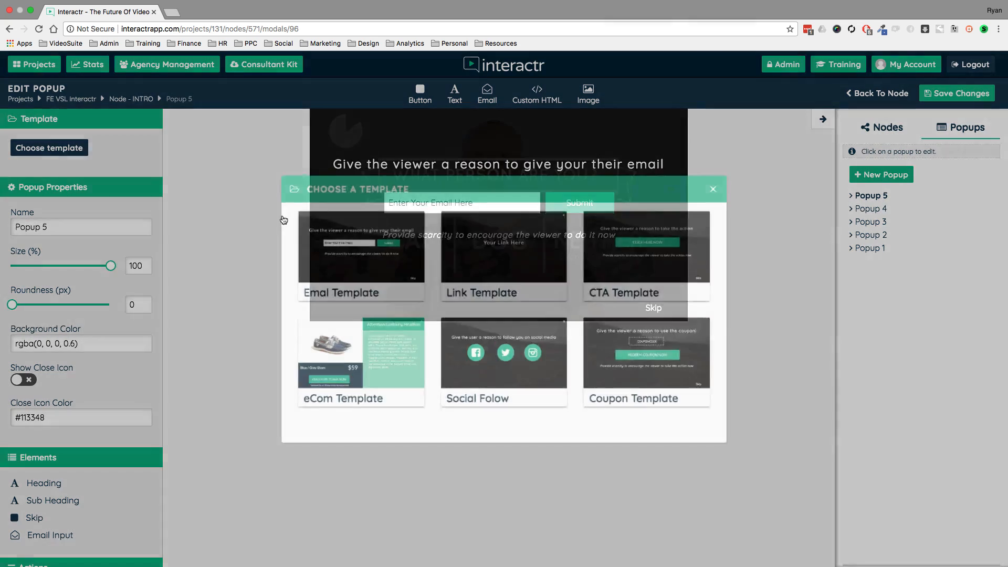
{"action": "left_click", "coordinate": [642, 351]}
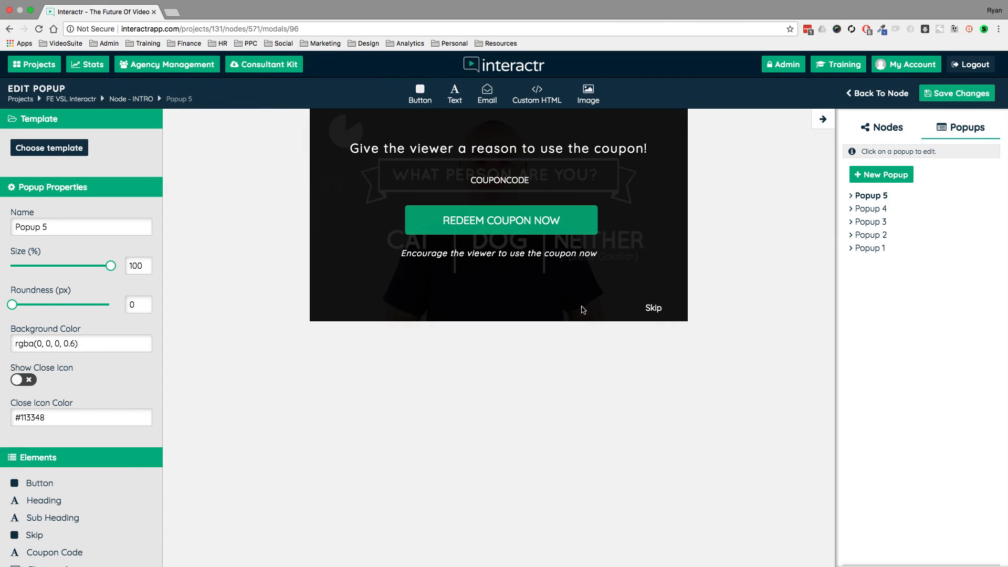
{"action": "left_click", "coordinate": [40, 149]}
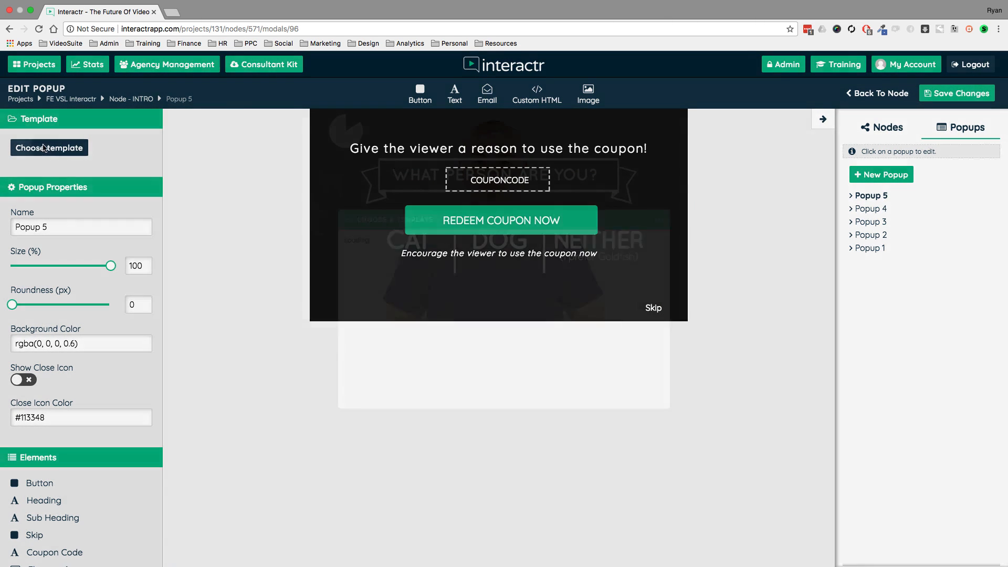
{"action": "left_click", "coordinate": [648, 256]}
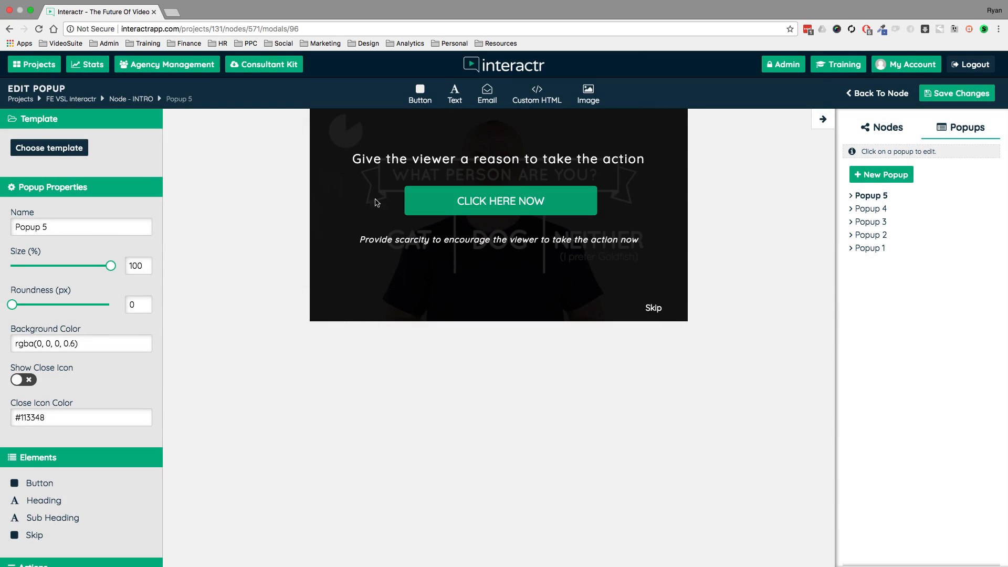
Apply the eCom Template to the popup and open its product description's properties.
{"action": "left_click", "coordinate": [66, 152]}
{"action": "left_click", "coordinate": [362, 351]}
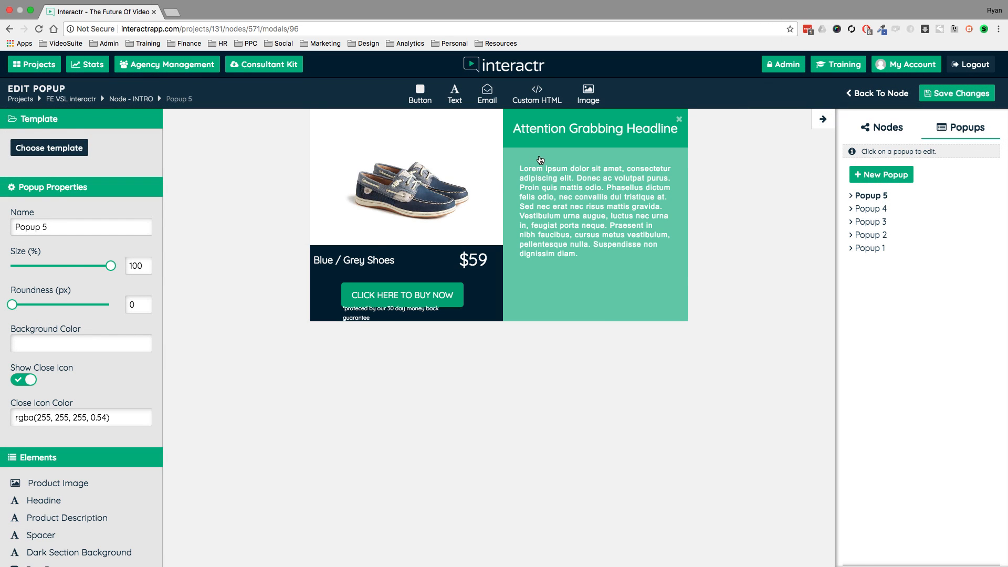
{"action": "left_click", "coordinate": [527, 158]}
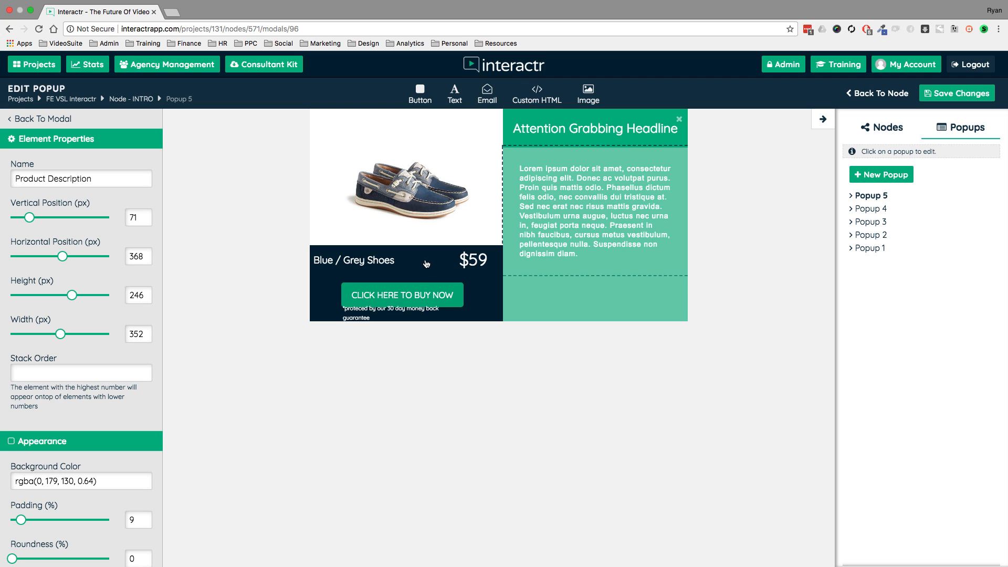
Leave the popup for the INTRO node, save the node's changes and return to the FE VSL Interactr canvas.
{"action": "left_click", "coordinate": [880, 95]}
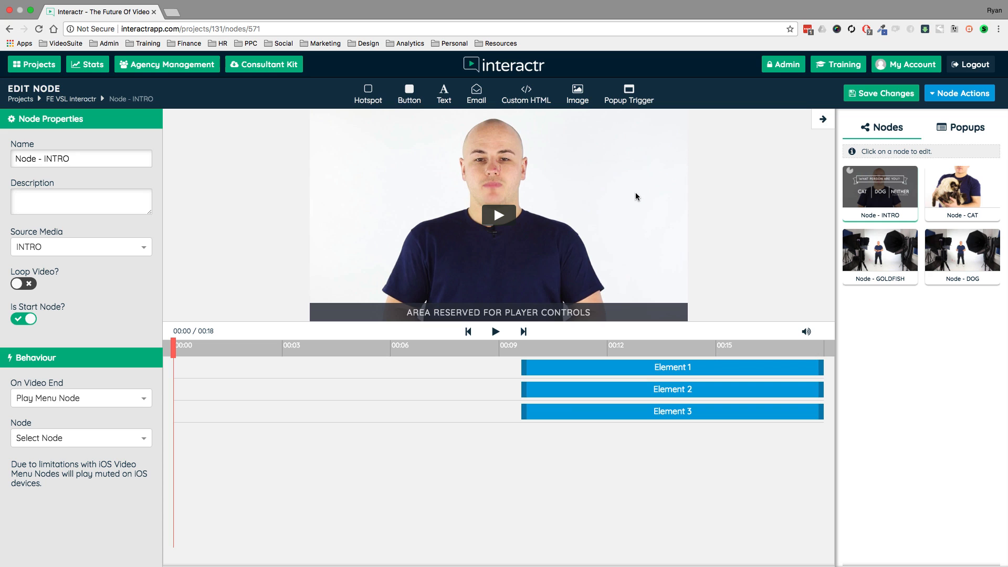
{"action": "left_click", "coordinate": [875, 95]}
{"action": "left_click", "coordinate": [79, 100]}
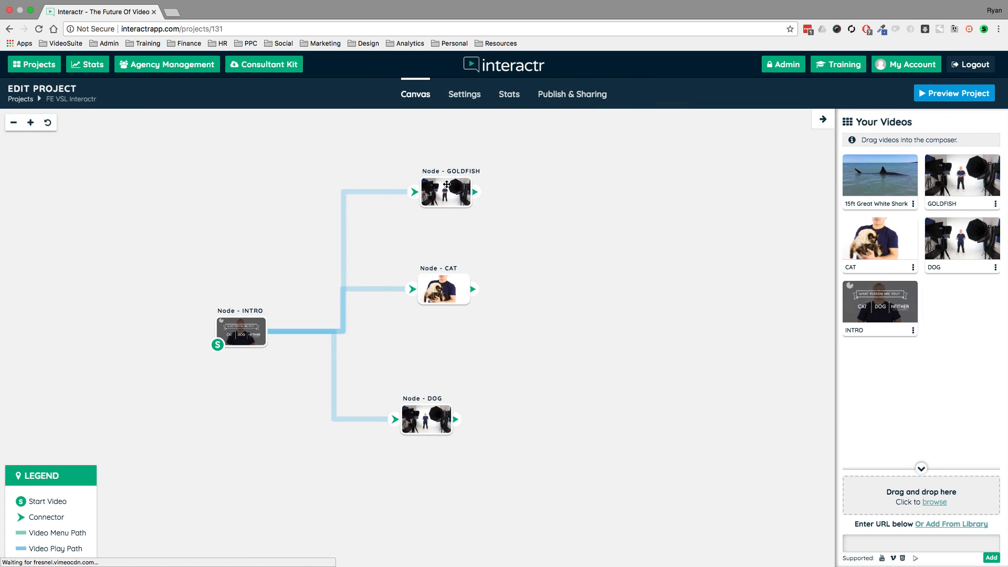
Adjust the GOLDFISH, CAT and DOG nodes into a roughly even column beside INTRO.
{"action": "left_click_drag", "start_coordinate": [446, 183], "coordinate": [438, 178]}
{"action": "mouse_move", "coordinate": [443, 289]}
{"action": "left_mouse_down"}
{"action": "mouse_move", "coordinate": [472, 311]}
{"action": "mouse_move", "coordinate": [442, 299]}
{"action": "left_mouse_up"}
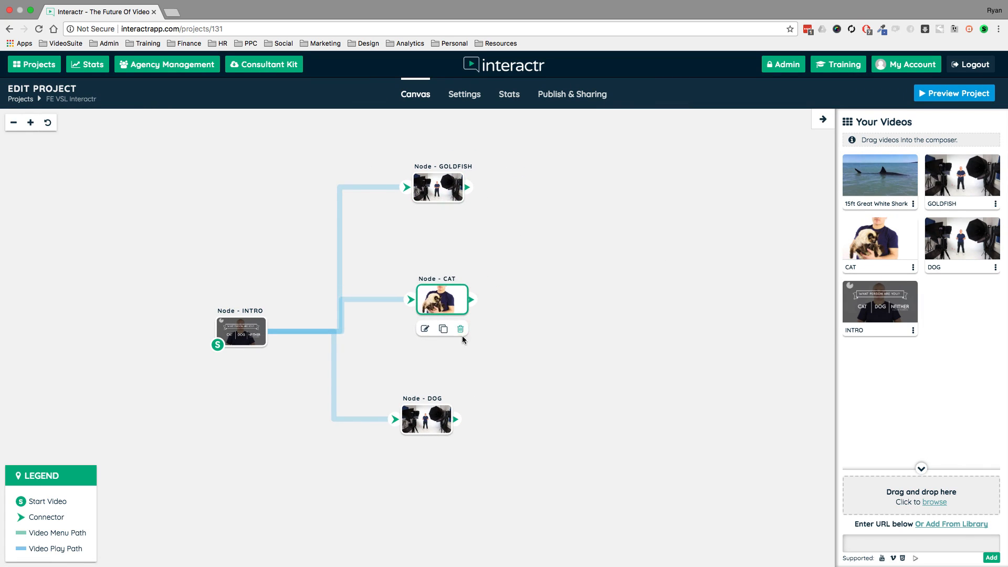
{"action": "left_click", "coordinate": [431, 419]}
{"action": "left_click_drag", "start_coordinate": [431, 419], "coordinate": [453, 411]}
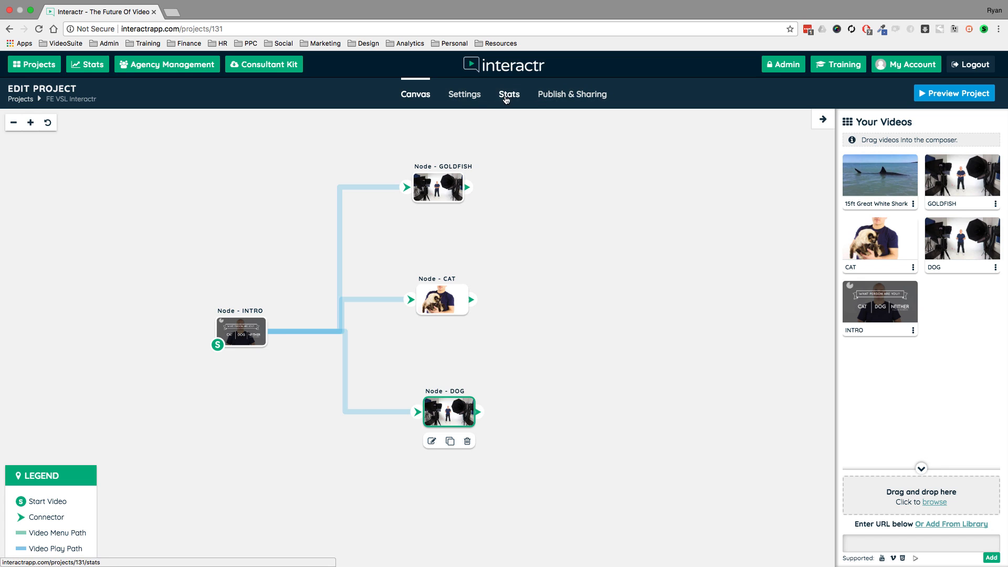
Review the project settings, including chapters, font, player options, thumbnail and Facebook Pixel.
{"action": "left_click", "coordinate": [465, 95]}
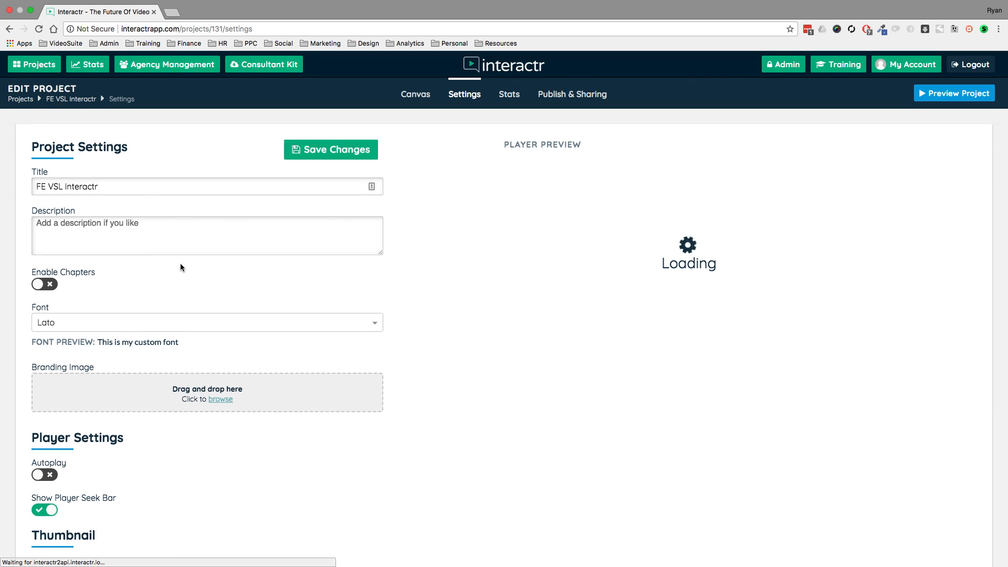
{"action": "scroll", "coordinate": [181, 265], "scroll_direction": "down", "scroll_amount": 6}
{"action": "scroll", "coordinate": [180, 267], "scroll_direction": "down", "scroll_amount": 7}
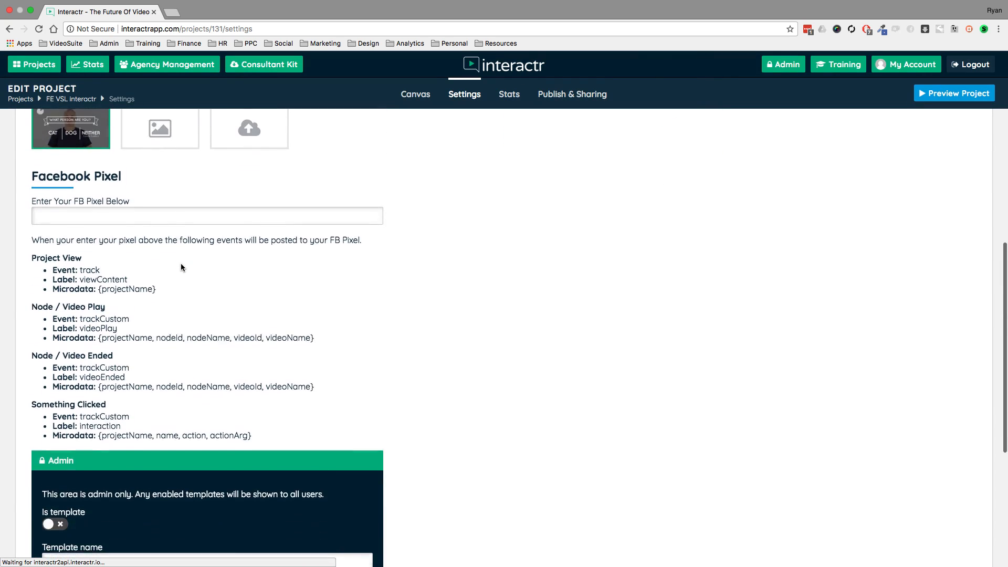
{"action": "scroll", "coordinate": [181, 266], "scroll_direction": "up", "scroll_amount": 6}
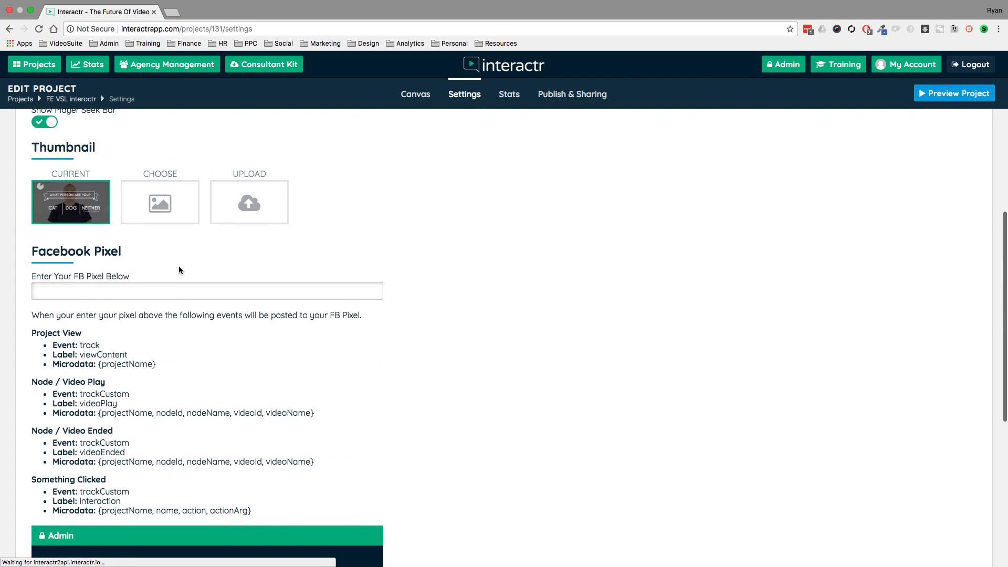
{"action": "scroll", "coordinate": [138, 275], "scroll_direction": "up", "scroll_amount": 1}
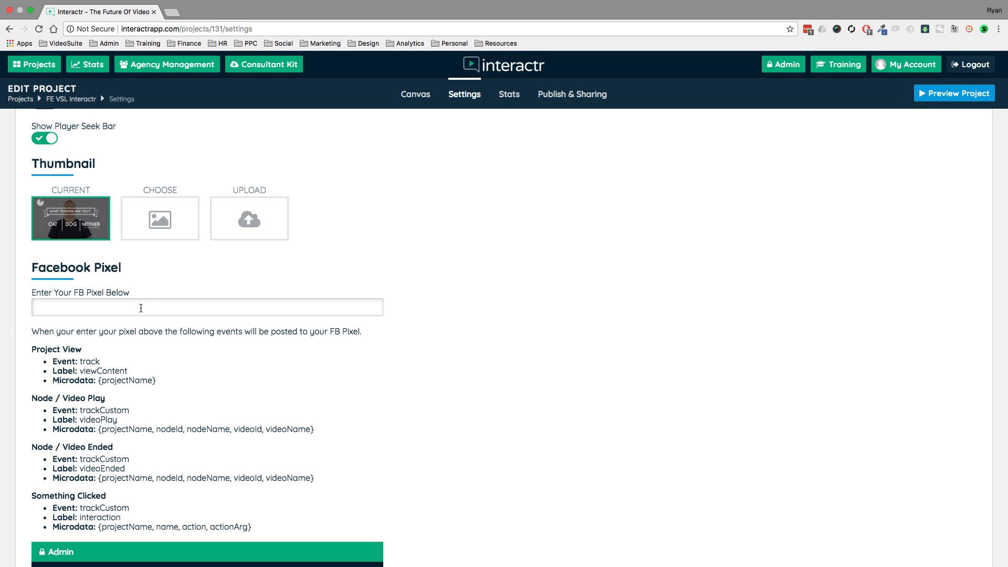
{"action": "scroll", "coordinate": [152, 314], "scroll_direction": "down", "scroll_amount": 1}
{"action": "scroll", "coordinate": [148, 352], "scroll_direction": "up", "scroll_amount": 8}
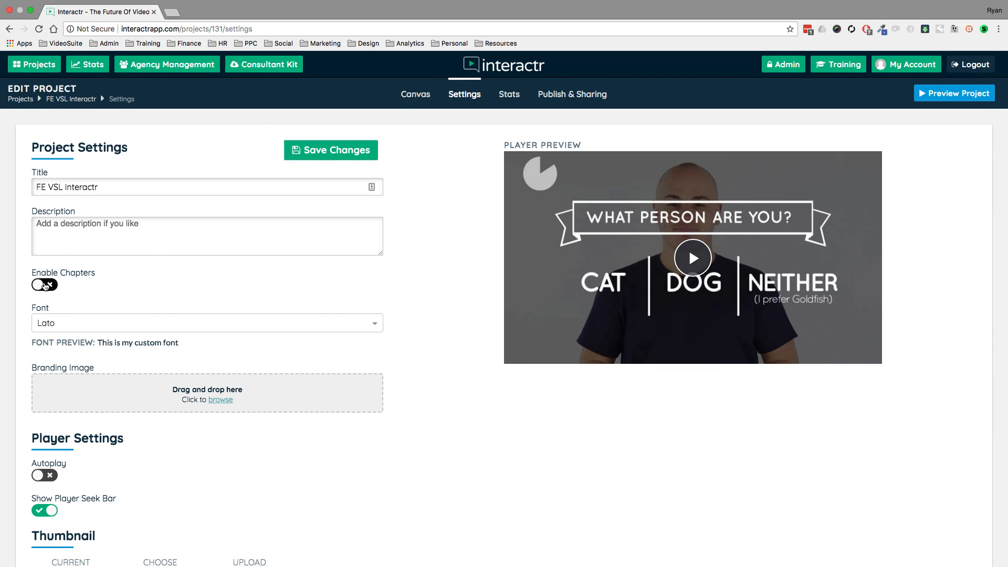
On the canvas, delete the connections from INTRO to the GOLDFISH, CAT and DOG nodes.
{"action": "left_click", "coordinate": [416, 95]}
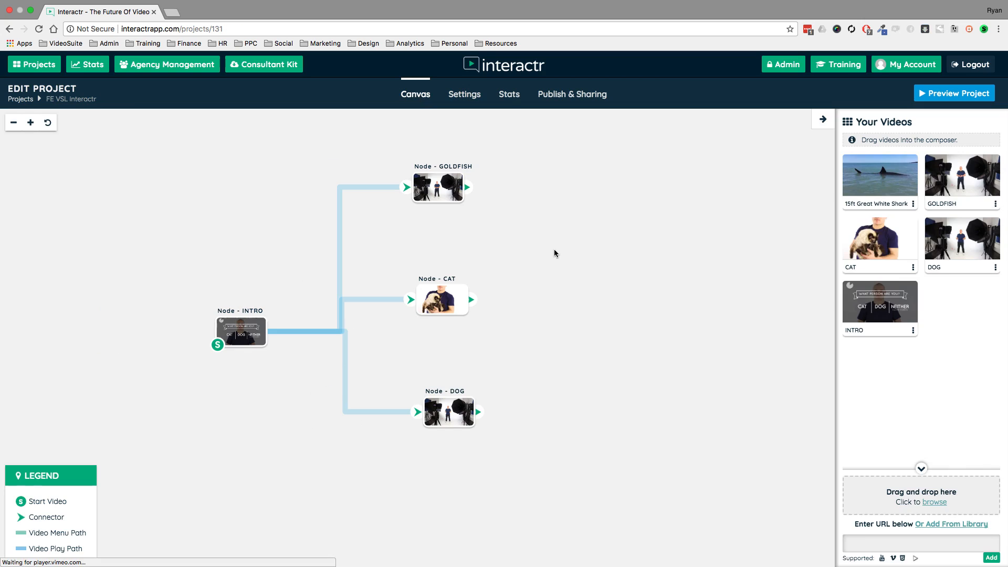
{"action": "left_click_drag", "start_coordinate": [450, 196], "coordinate": [468, 195]}
{"action": "left_click", "coordinate": [403, 187]}
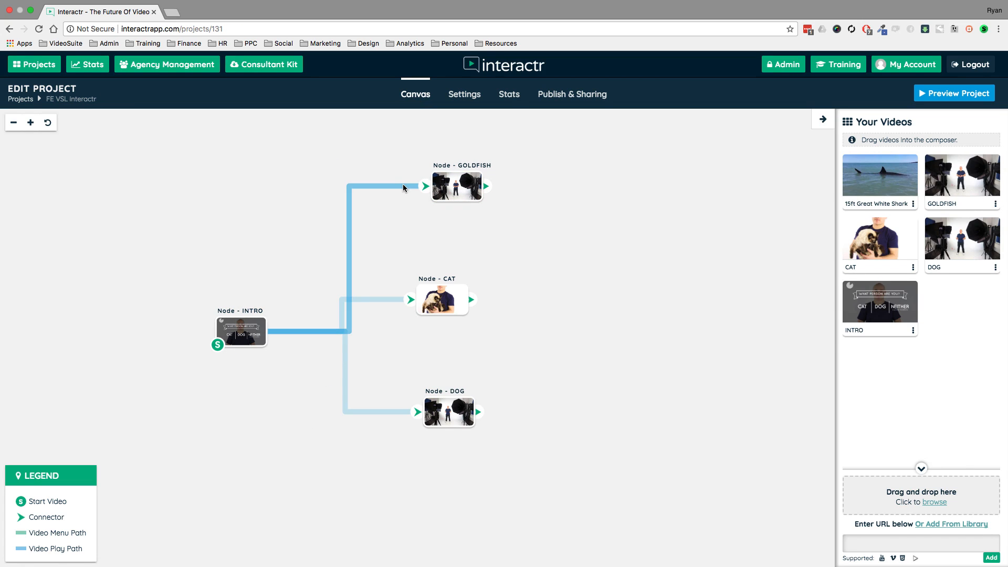
{"action": "key", "text": "Delete"}
{"action": "left_click", "coordinate": [389, 300]}
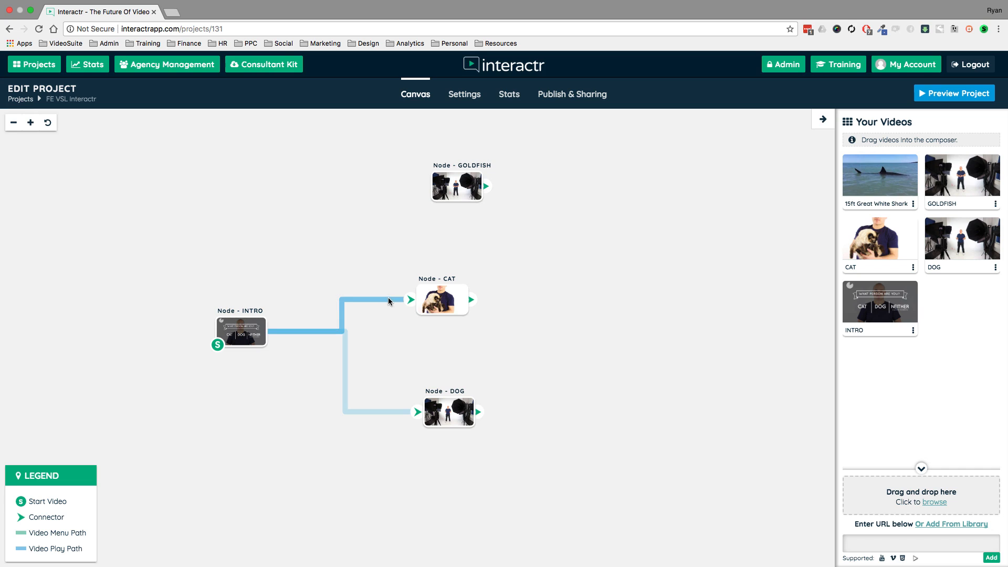
{"action": "key", "text": "Delete"}
{"action": "left_click", "coordinate": [346, 345]}
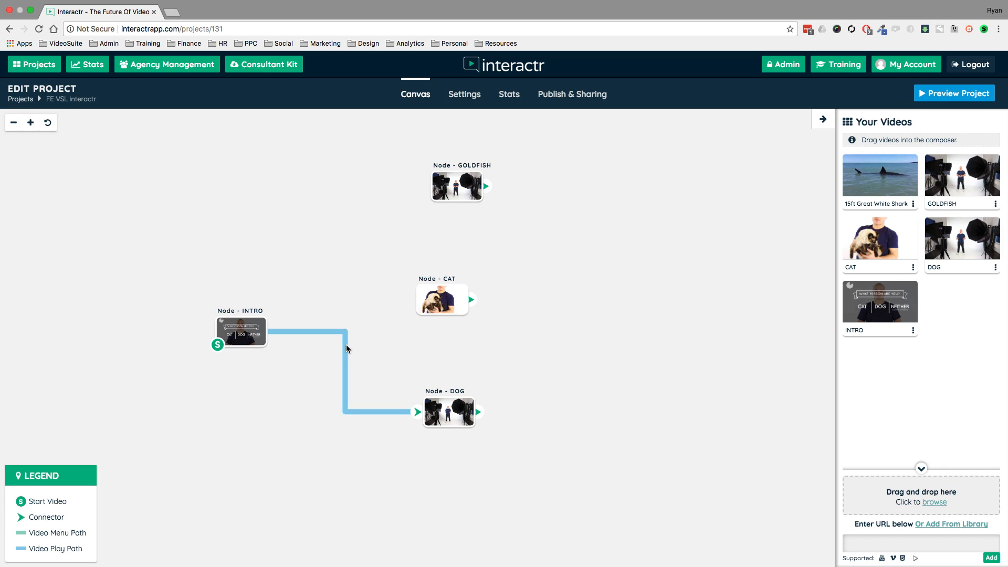
{"action": "key", "text": "Delete"}
Move the INTRO node up and to the left, and line up GOLDFISH, CAT and DOG in a column opposite it.
{"action": "left_click", "coordinate": [244, 333]}
{"action": "left_click_drag", "start_coordinate": [245, 333], "coordinate": [203, 292]}
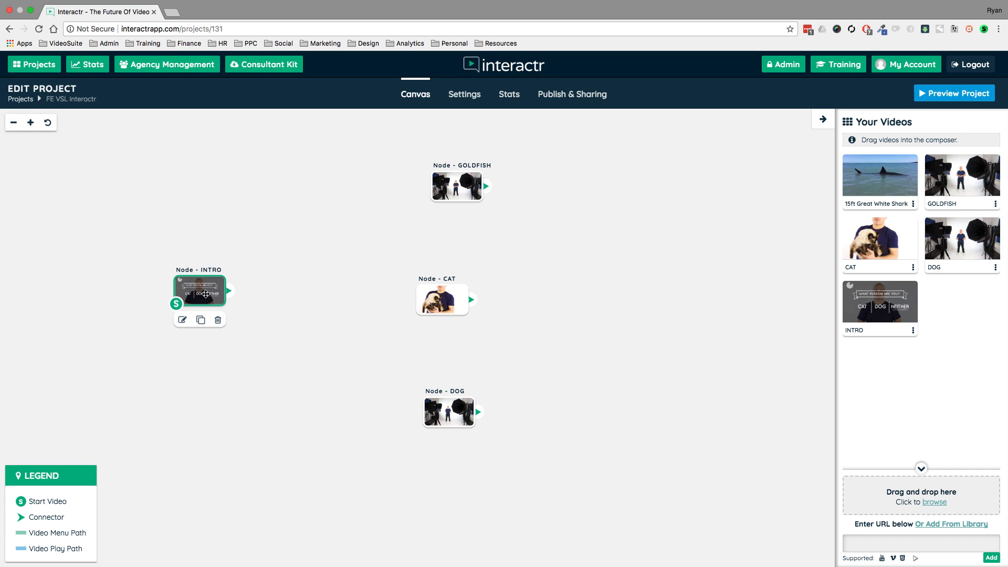
{"action": "left_click_drag", "start_coordinate": [446, 191], "coordinate": [413, 187]}
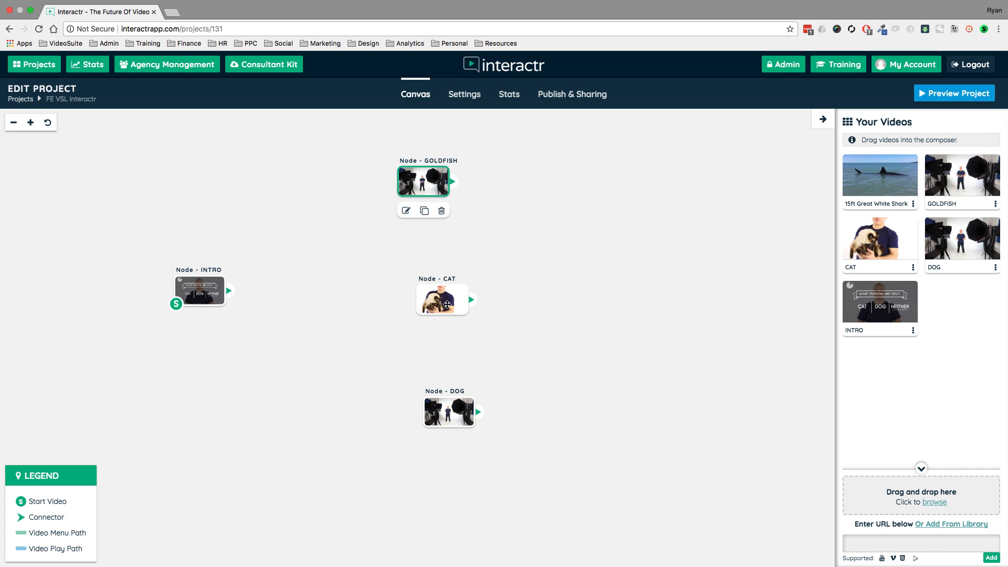
{"action": "left_click_drag", "start_coordinate": [438, 288], "coordinate": [423, 277]}
{"action": "left_click_drag", "start_coordinate": [445, 418], "coordinate": [428, 423]}
Add the 15ft Great White Shark video to the canvas as a node and spread GOLDFISH, CAT and DOG loosely around it.
{"action": "left_click_drag", "start_coordinate": [869, 175], "coordinate": [575, 227]}
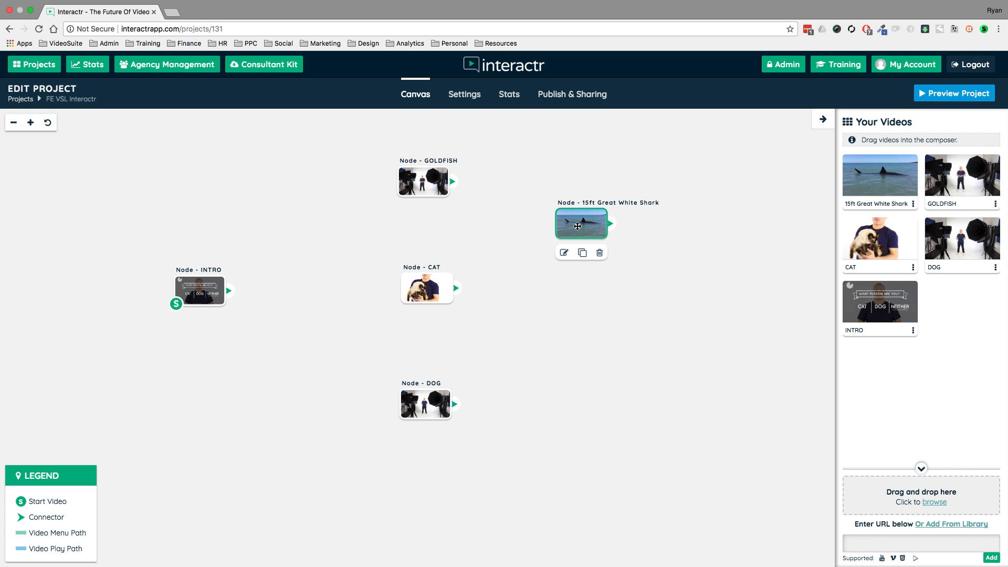
{"action": "left_click_drag", "start_coordinate": [425, 181], "coordinate": [426, 172]}
{"action": "left_click_drag", "start_coordinate": [423, 294], "coordinate": [556, 349]}
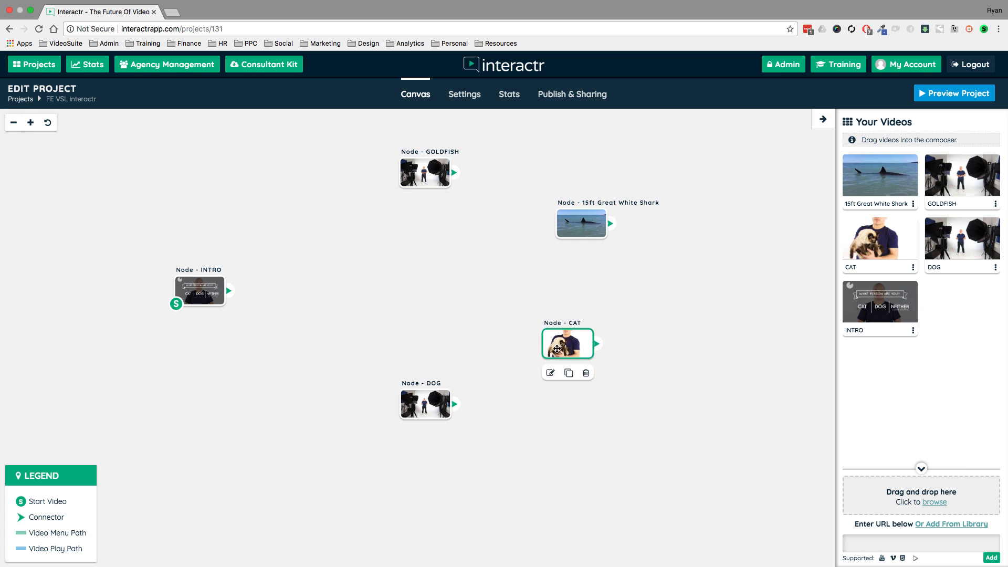
{"action": "left_click_drag", "start_coordinate": [434, 412], "coordinate": [373, 359]}
{"action": "left_click_drag", "start_coordinate": [574, 230], "coordinate": [485, 233]}
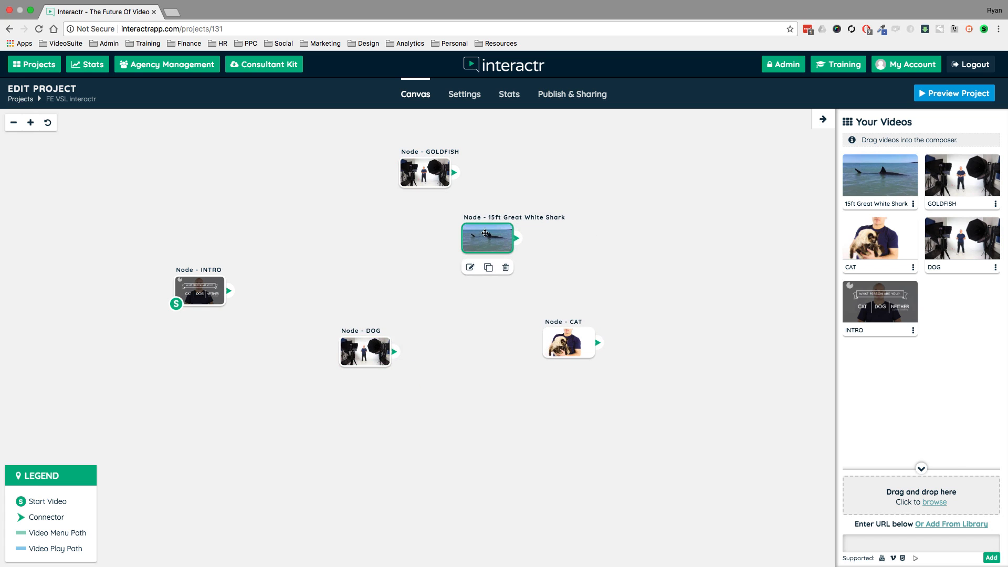
Enable chapters in the project settings and save the changes.
{"action": "left_click", "coordinate": [464, 94]}
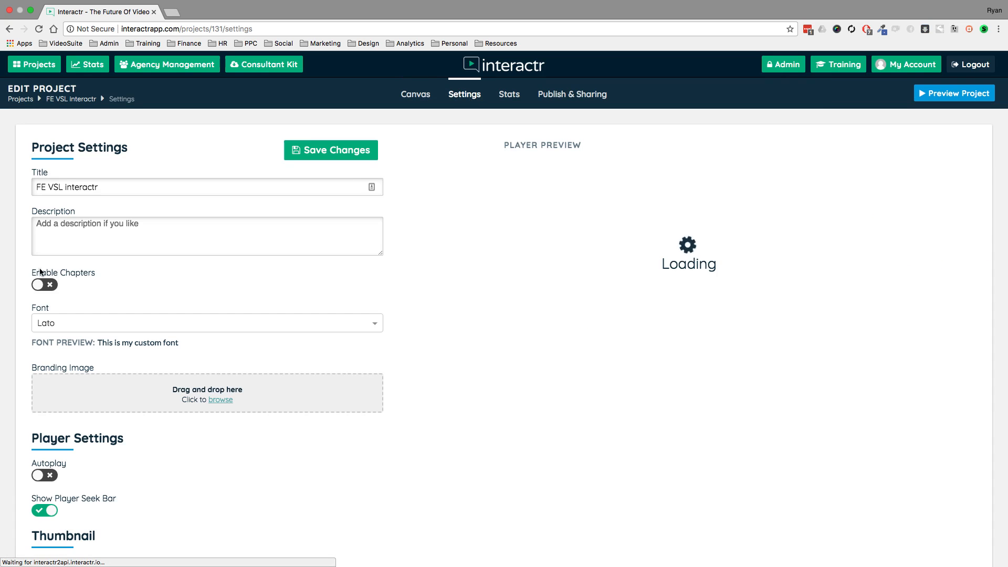
{"action": "left_click", "coordinate": [40, 285]}
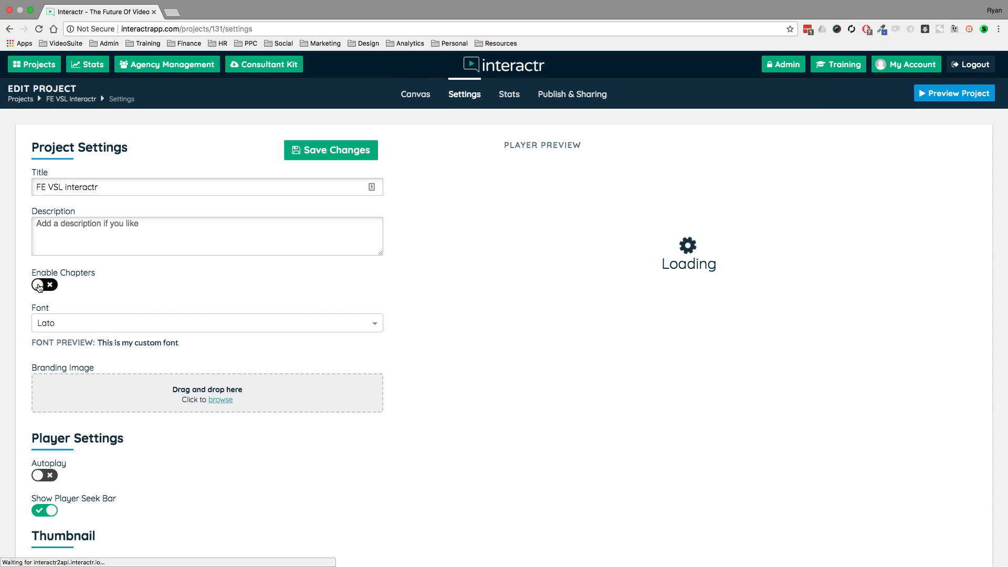
{"action": "left_click", "coordinate": [331, 152]}
Back on the canvas, move the 15ft Great White Shark node slightly down and left, and shift INTRO farther left.
{"action": "left_click", "coordinate": [416, 97]}
{"action": "left_click", "coordinate": [490, 239]}
{"action": "left_click_drag", "start_coordinate": [491, 239], "coordinate": [467, 259]}
{"action": "left_click", "coordinate": [641, 224]}
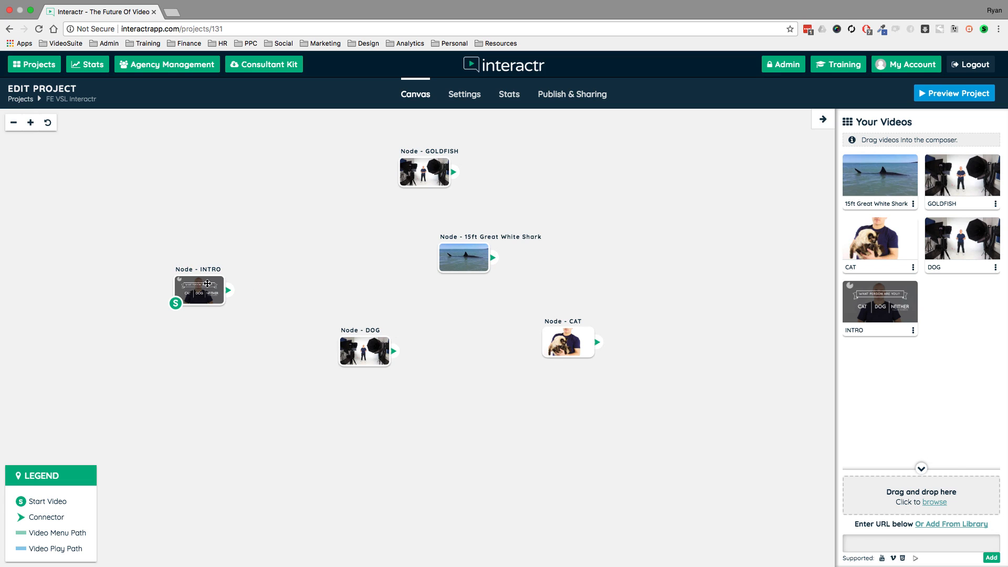
{"action": "left_click_drag", "start_coordinate": [207, 283], "coordinate": [176, 296]}
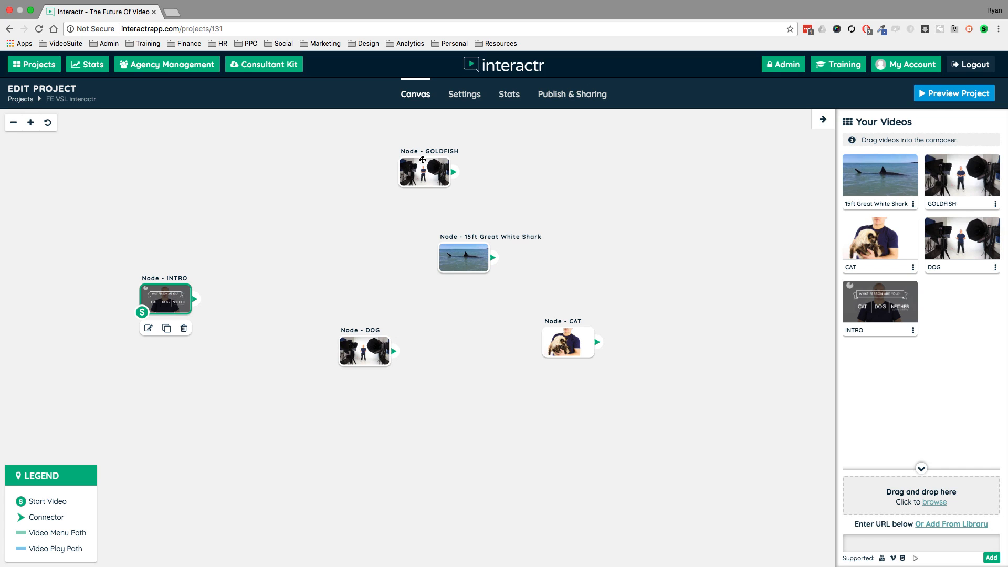
Shift GOLDFISH slightly left, and preview the project, using the chapter list to play the 15ft Great White Shark, CAT and GOLDFISH videos.
{"action": "left_click_drag", "start_coordinate": [411, 172], "coordinate": [377, 164]}
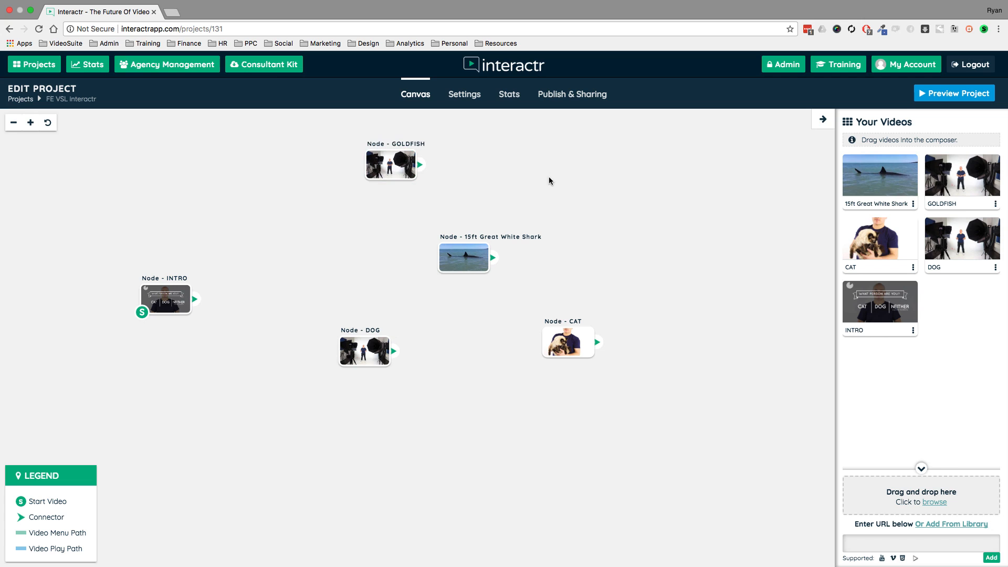
{"action": "left_click", "coordinate": [955, 96]}
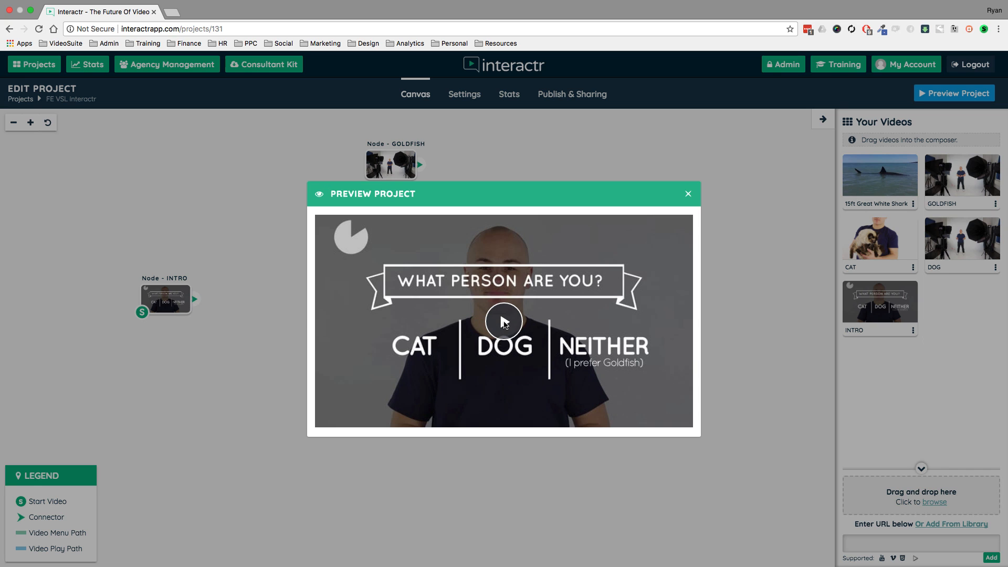
{"action": "left_click", "coordinate": [504, 322]}
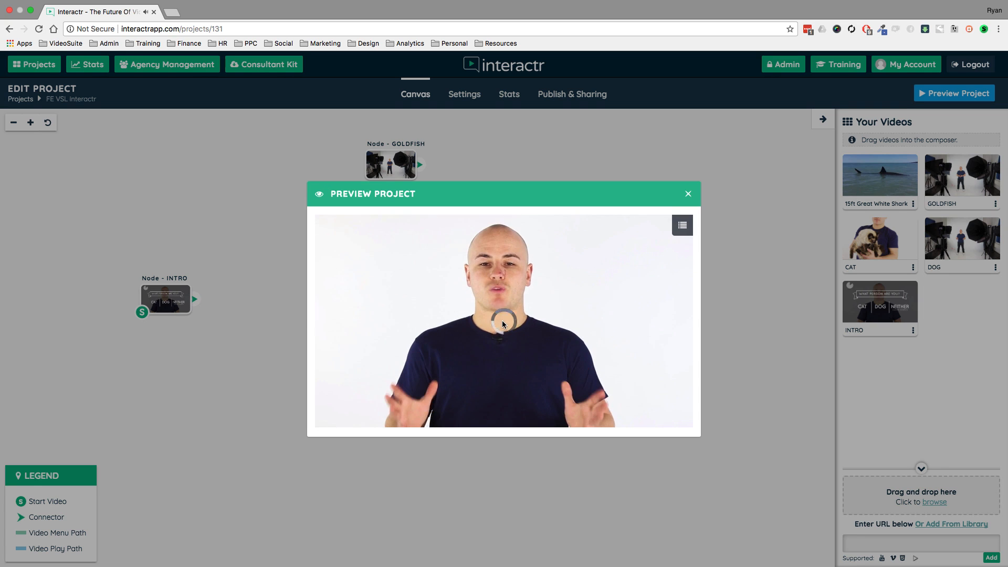
{"action": "left_click", "coordinate": [682, 225]}
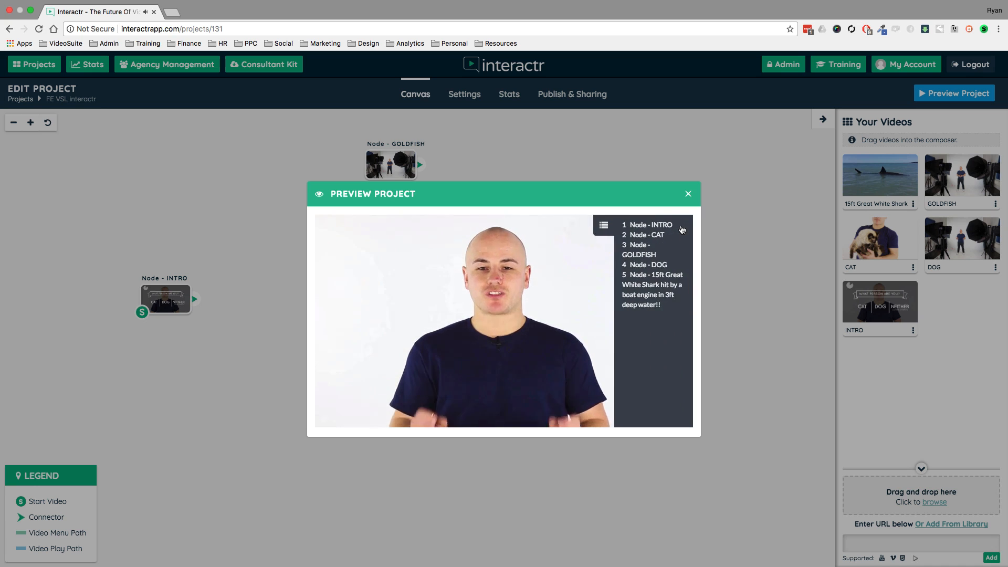
{"action": "left_click", "coordinate": [636, 287]}
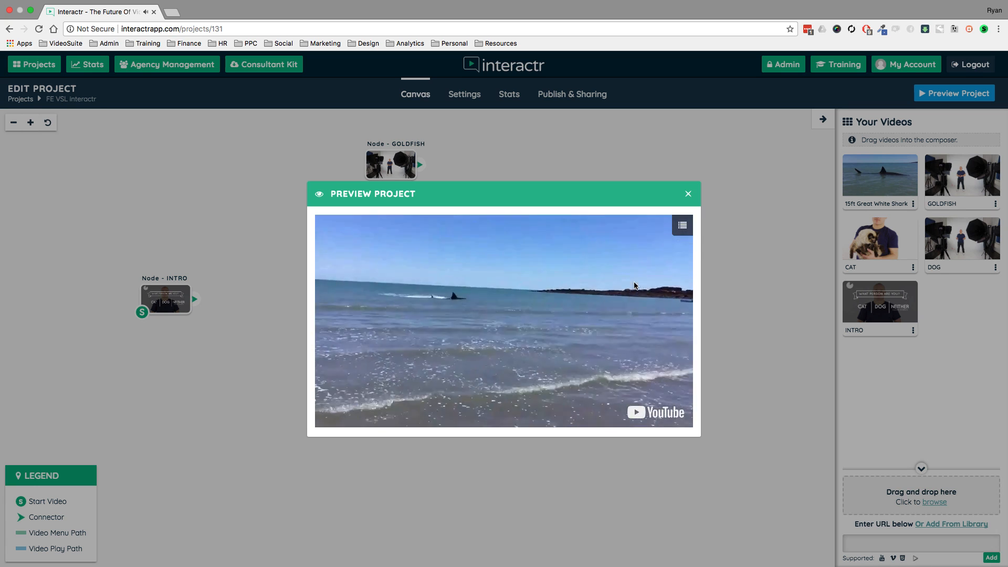
{"action": "left_click", "coordinate": [683, 227]}
{"action": "left_click", "coordinate": [657, 235]}
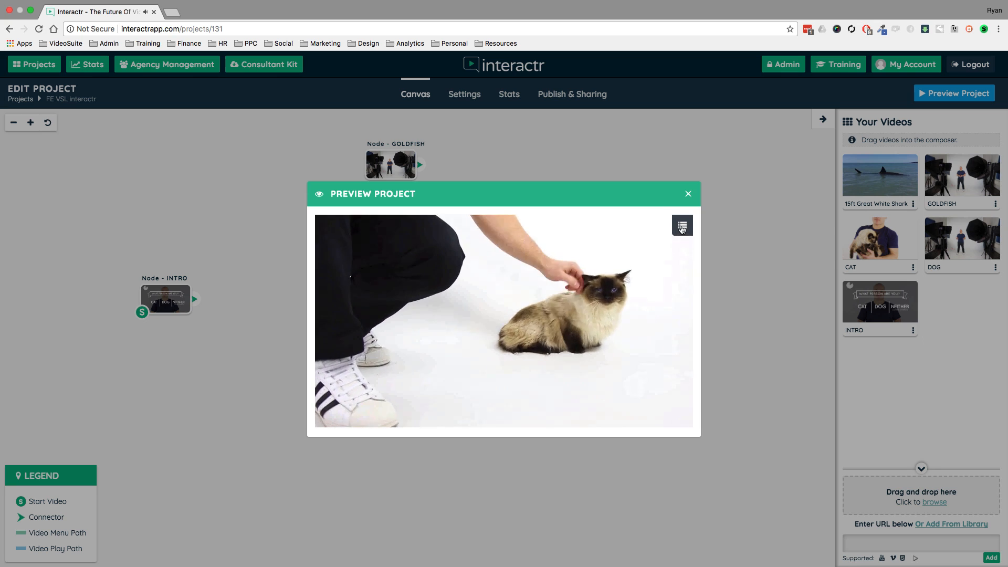
{"action": "left_click", "coordinate": [682, 226]}
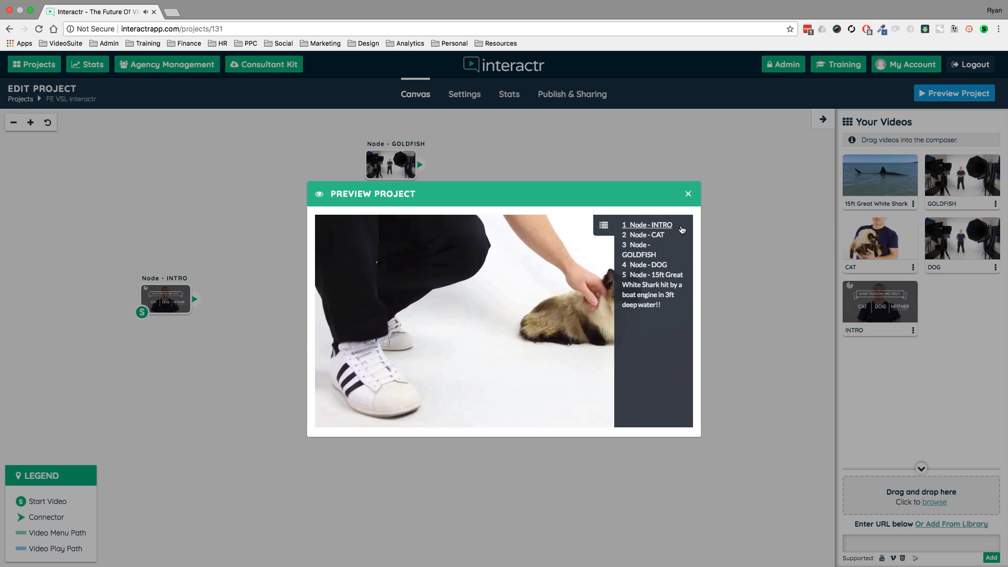
{"action": "left_click", "coordinate": [643, 256]}
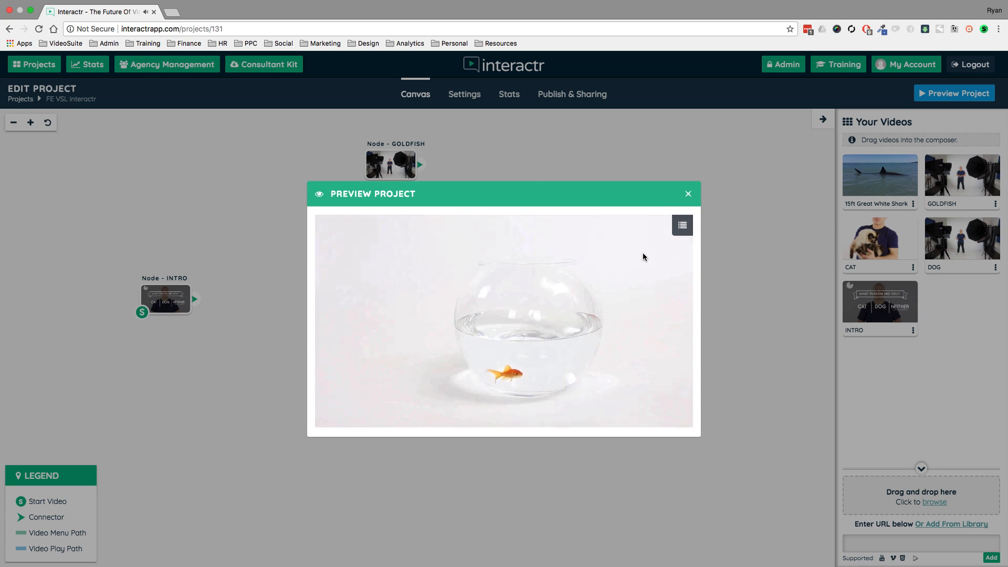
{"action": "left_click", "coordinate": [687, 193]}
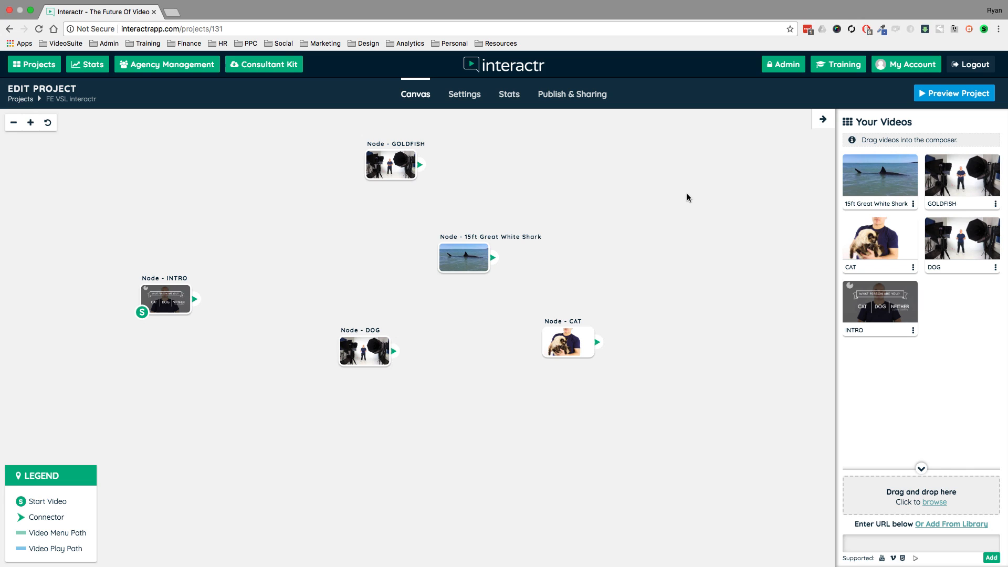
Rearrange the canvas with INTRO farther left, 15ft Great White Shark near the upper middle, GOLDFISH above DOG, and CAT below them.
{"action": "left_click_drag", "start_coordinate": [182, 302], "coordinate": [157, 294]}
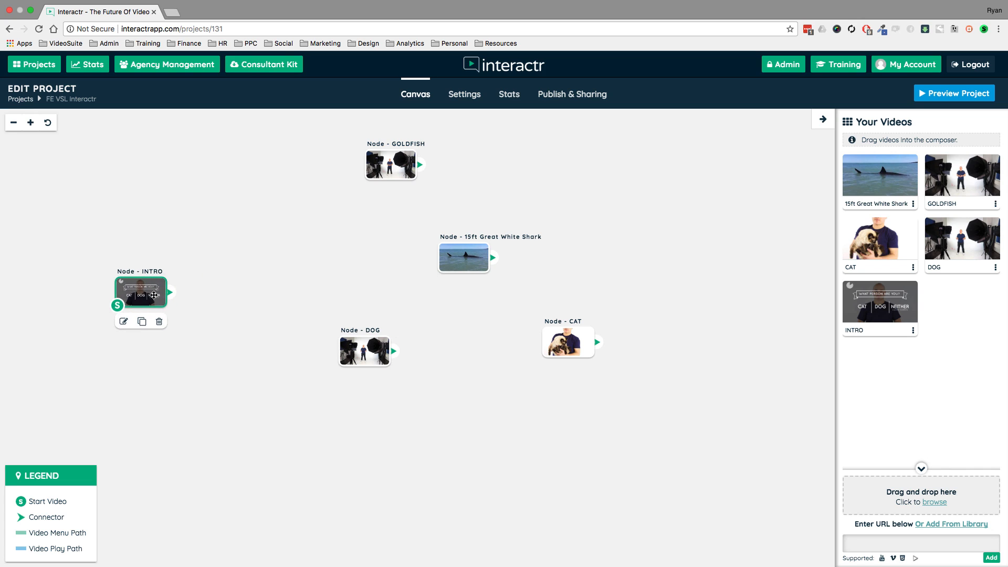
{"action": "left_click_drag", "start_coordinate": [395, 155], "coordinate": [457, 159]}
{"action": "left_click_drag", "start_coordinate": [461, 268], "coordinate": [331, 228]}
{"action": "left_click_drag", "start_coordinate": [355, 342], "coordinate": [456, 277]}
{"action": "left_click_drag", "start_coordinate": [576, 346], "coordinate": [547, 381]}
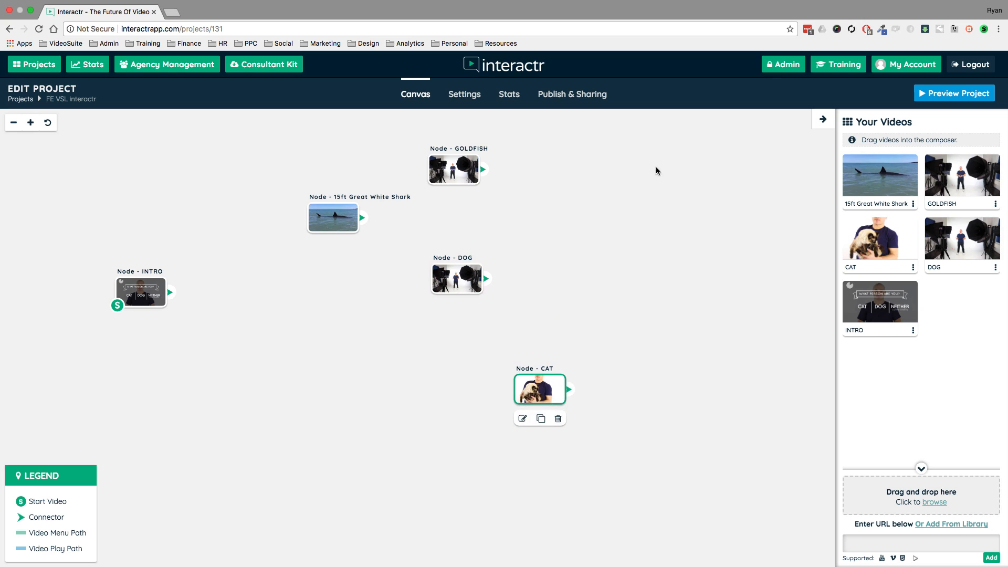
Disable chapters in the project settings and save the changes.
{"action": "left_click", "coordinate": [464, 94]}
{"action": "left_click", "coordinate": [45, 284]}
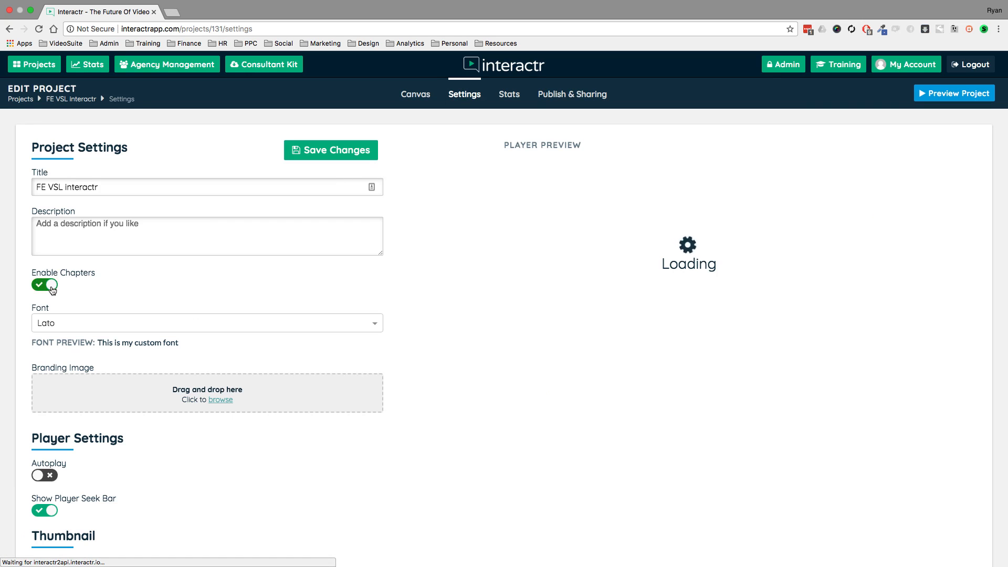
{"action": "left_click", "coordinate": [323, 157]}
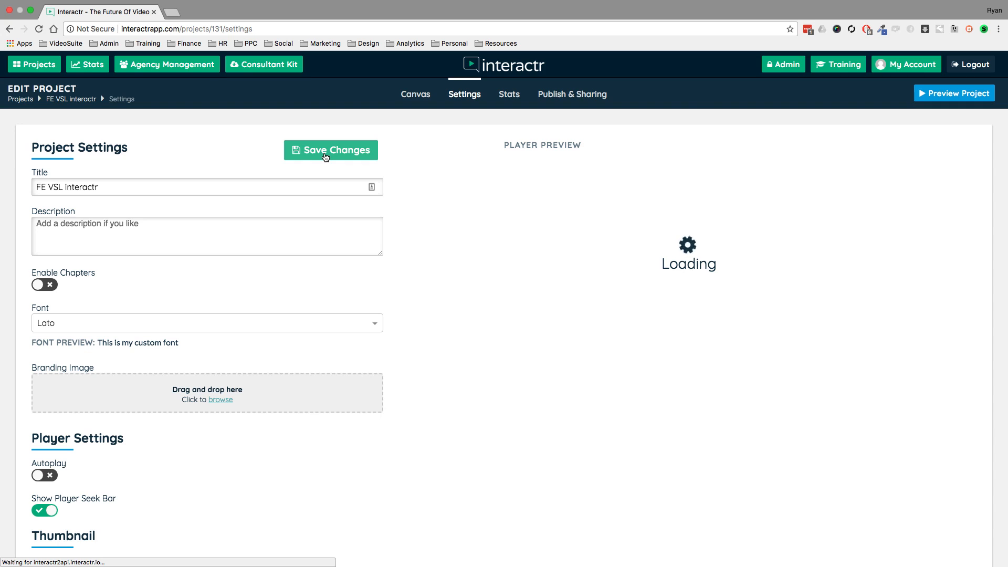
Review the project's stats, from headline figures and retention through views, interactions, conversions and revenue to the Conversion Pixel Builder.
{"action": "left_click", "coordinate": [509, 95]}
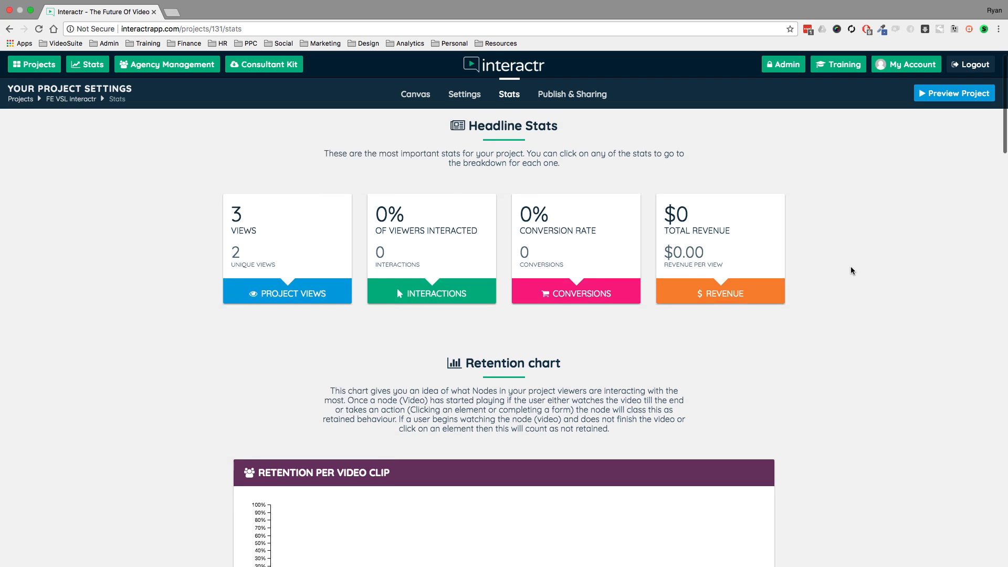
{"action": "scroll", "coordinate": [851, 266], "scroll_direction": "down", "scroll_amount": 4}
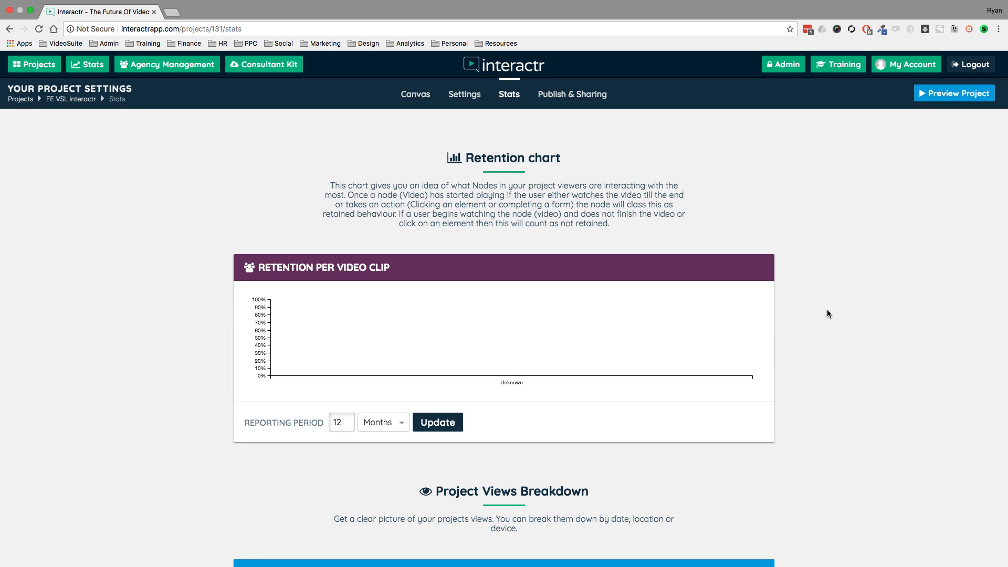
{"action": "mouse_move", "coordinate": [521, 315]}
{"action": "scroll", "coordinate": [866, 347], "scroll_direction": "down", "scroll_amount": 5}
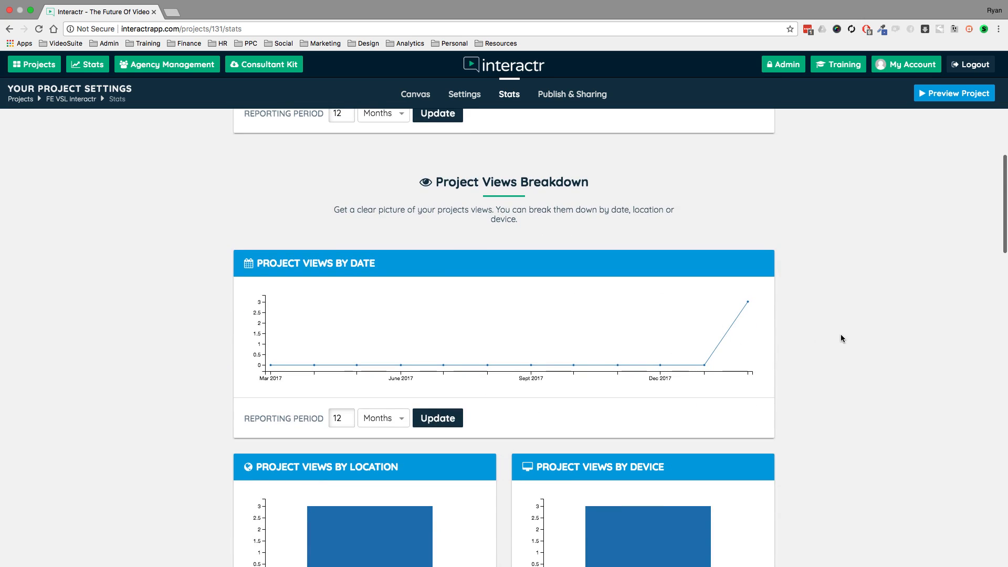
{"action": "scroll", "coordinate": [841, 337], "scroll_direction": "down", "scroll_amount": 3}
{"action": "mouse_move", "coordinate": [677, 386]}
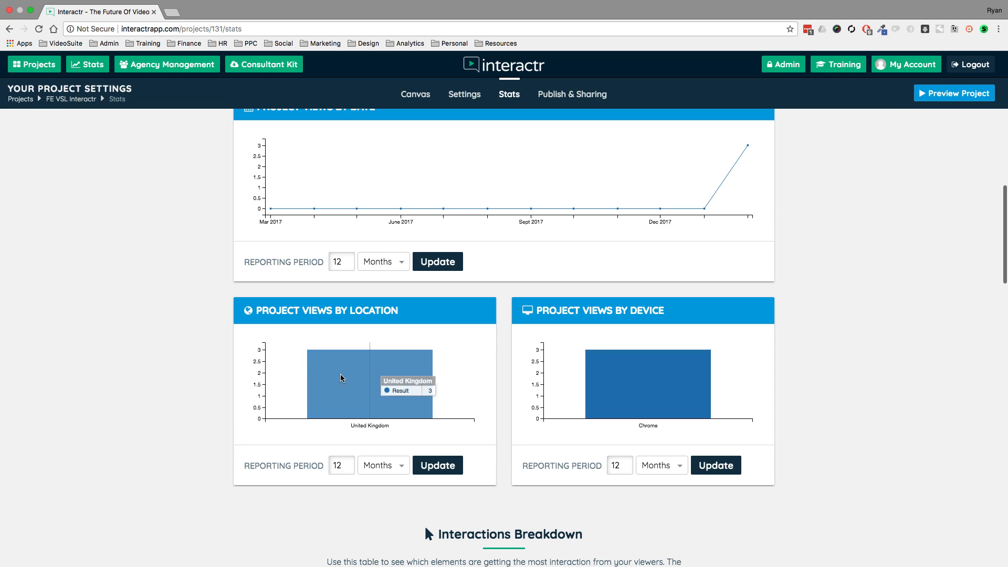
{"action": "scroll", "coordinate": [140, 366], "scroll_direction": "down", "scroll_amount": 8}
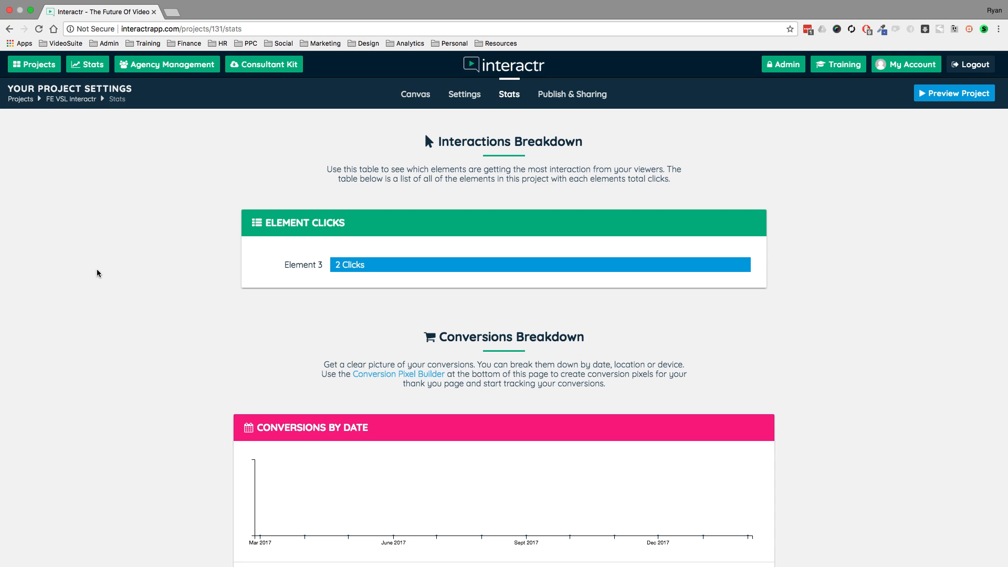
{"action": "scroll", "coordinate": [115, 271], "scroll_direction": "down", "scroll_amount": 4}
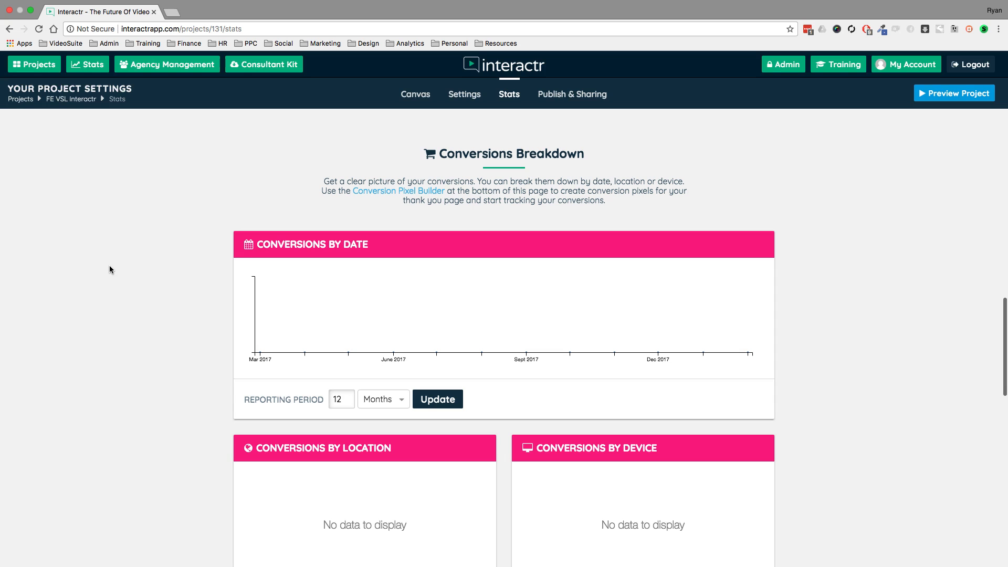
{"action": "scroll", "coordinate": [109, 266], "scroll_direction": "down", "scroll_amount": 10}
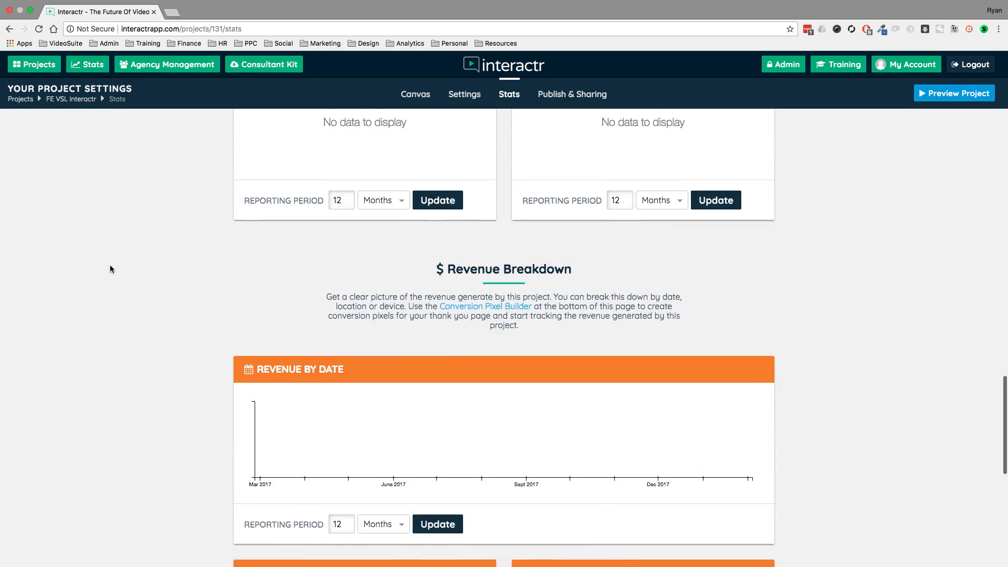
{"action": "scroll", "coordinate": [110, 269], "scroll_direction": "down", "scroll_amount": 8}
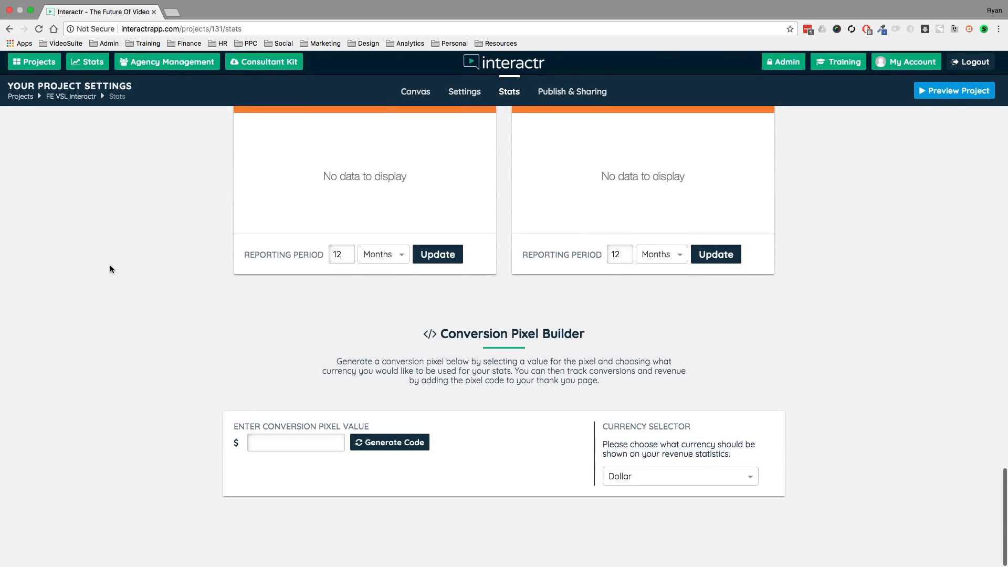
{"action": "scroll", "coordinate": [110, 269], "scroll_direction": "up", "scroll_amount": 20}
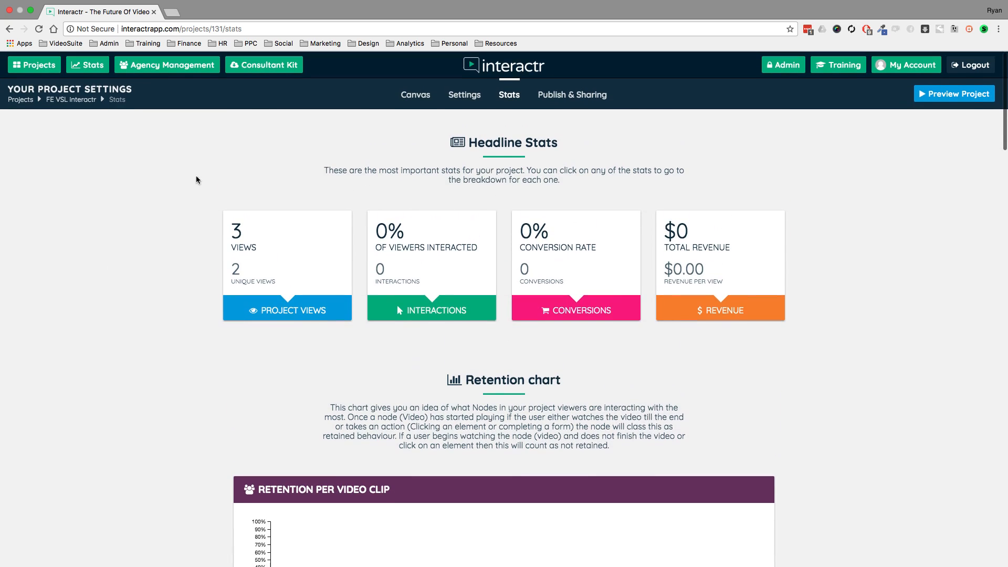
Examine the project's publishing and sharing options, viewing its public share page and highlighting the embed code.
{"action": "left_click", "coordinate": [601, 96]}
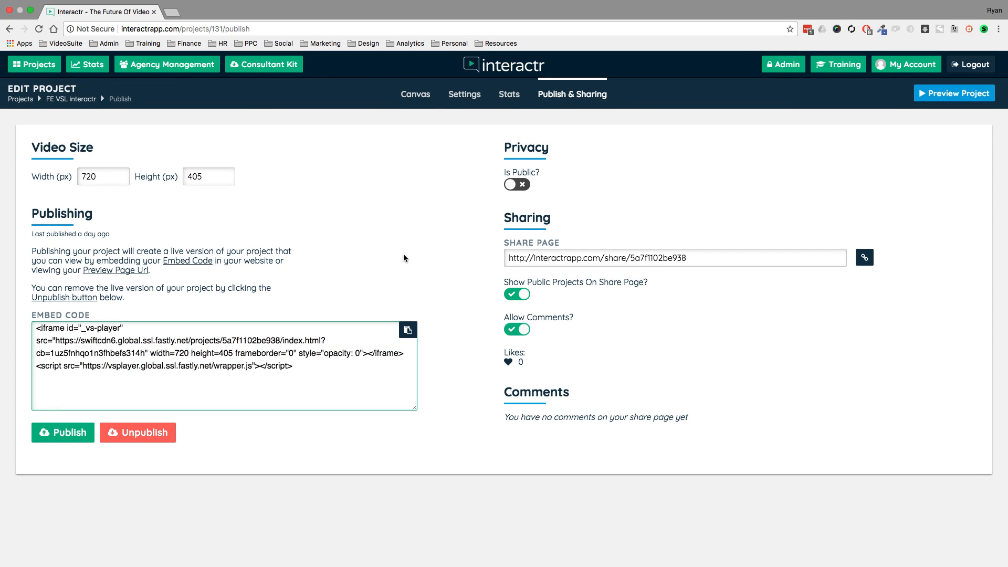
{"action": "left_click", "coordinate": [864, 257]}
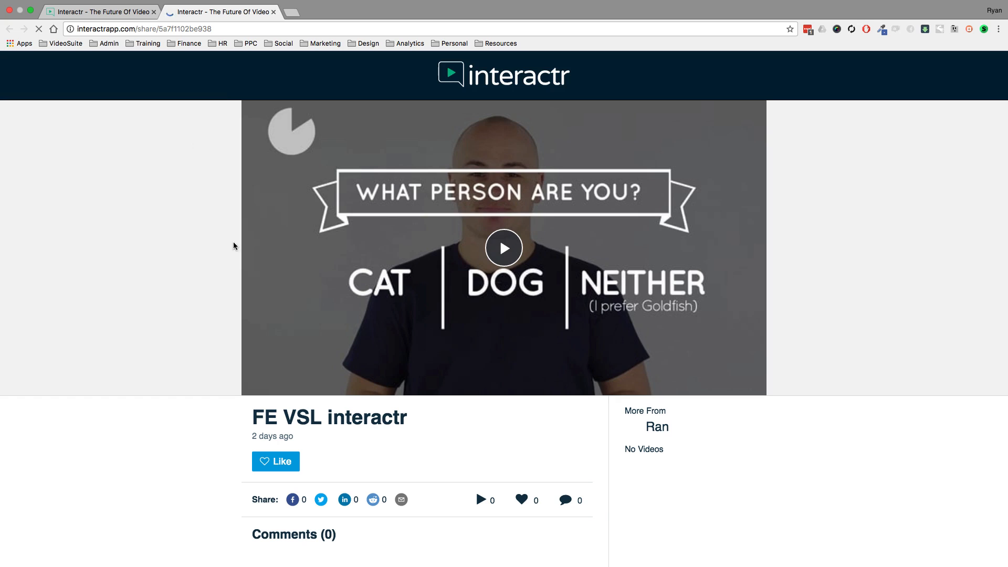
{"action": "scroll", "coordinate": [79, 308], "scroll_direction": "down", "scroll_amount": 6}
{"action": "scroll", "coordinate": [82, 309], "scroll_direction": "up", "scroll_amount": 6}
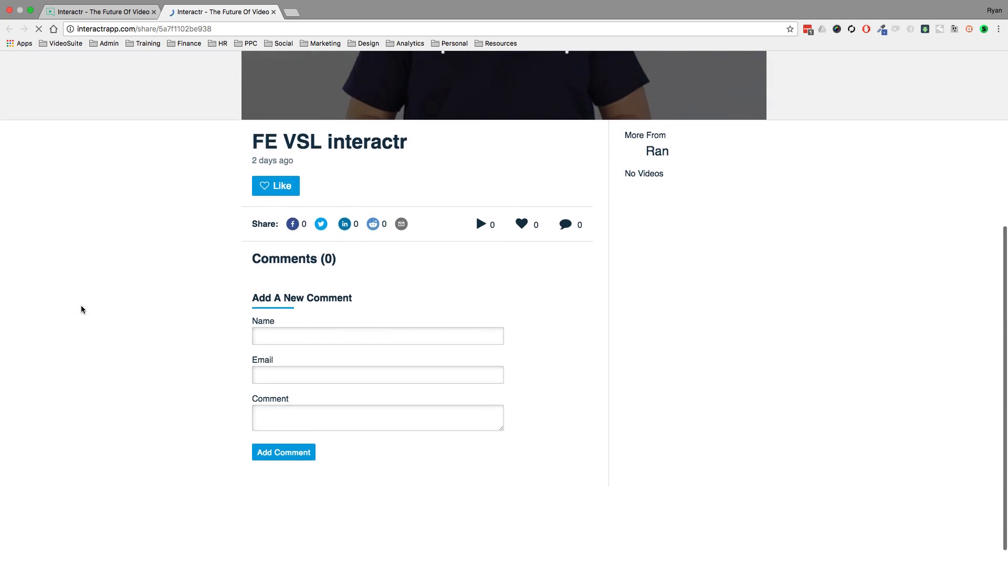
{"action": "left_click", "coordinate": [273, 12]}
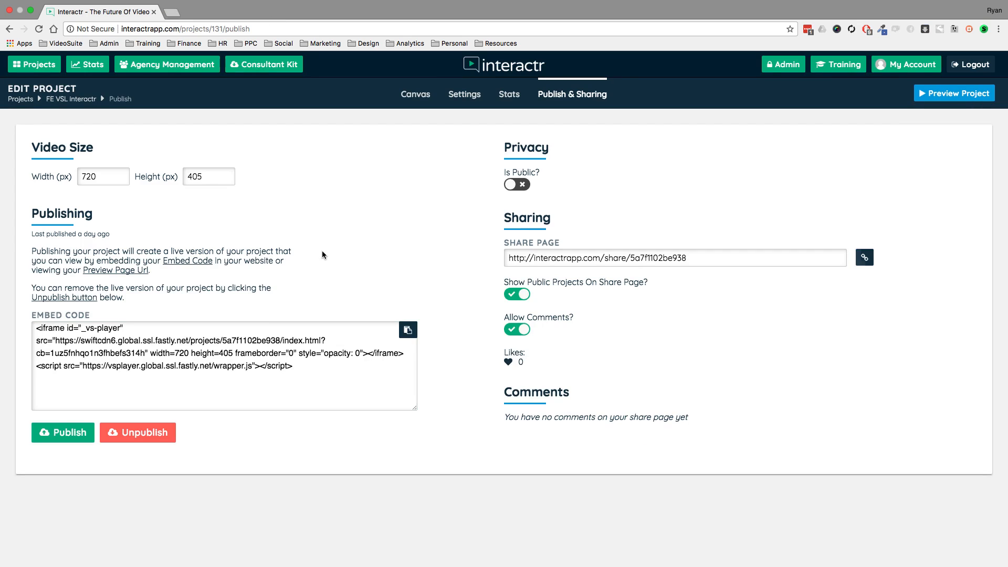
{"action": "left_click", "coordinate": [287, 365]}
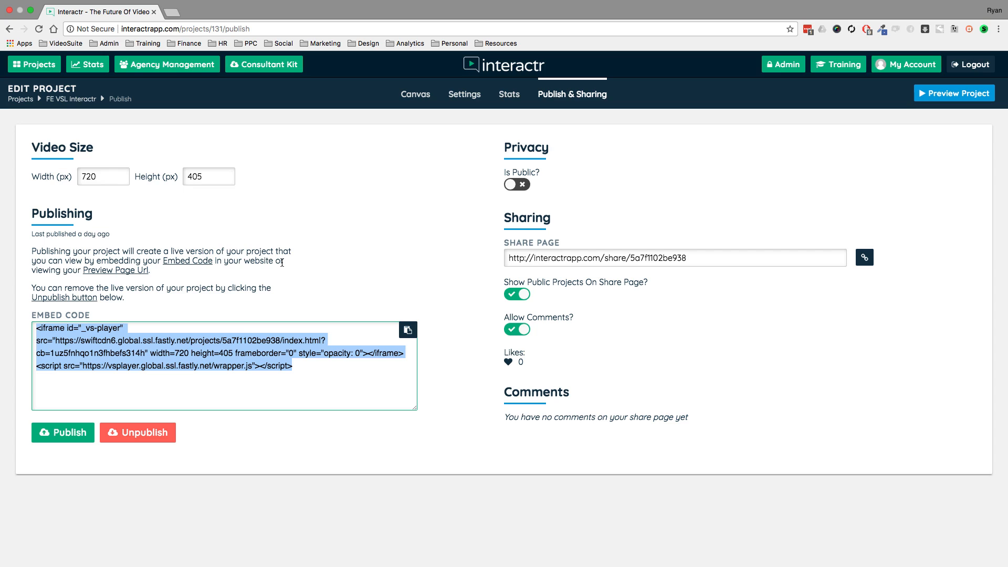
{"action": "left_click", "coordinate": [326, 269]}
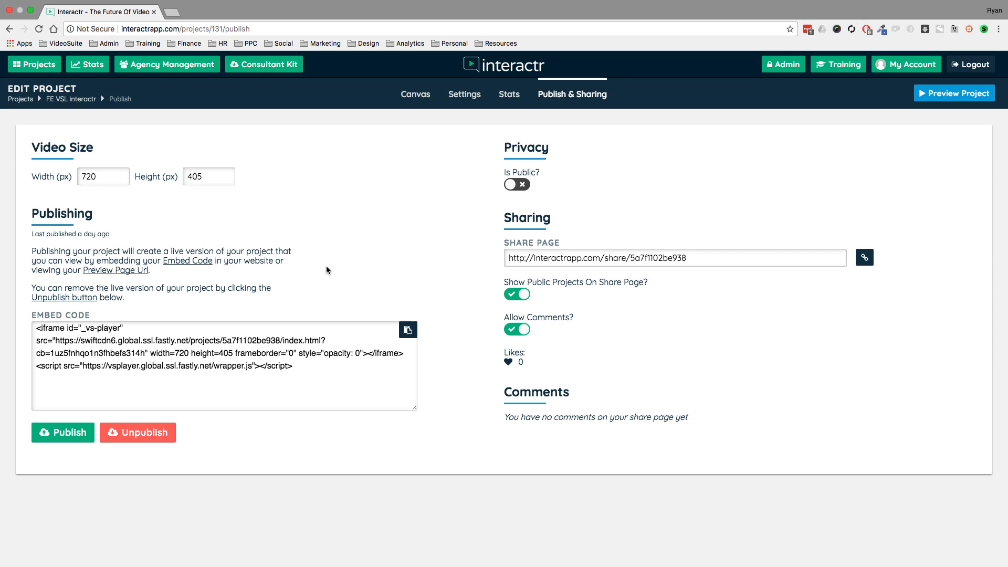
Back on the canvas, move GOLDFISH farther right and DOG slightly down and to the left.
{"action": "left_click", "coordinate": [412, 97]}
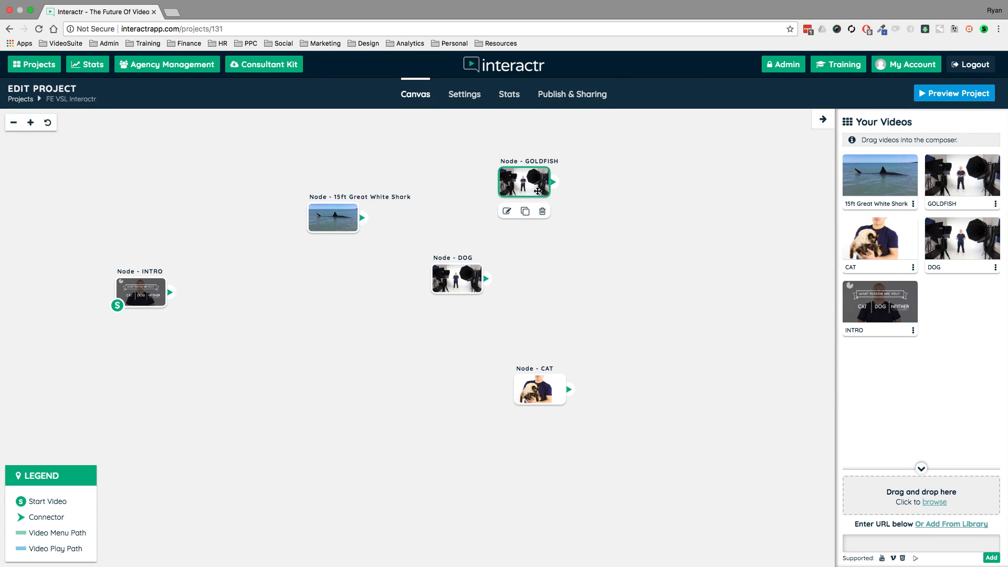
{"action": "left_click_drag", "start_coordinate": [537, 190], "coordinate": [553, 187]}
{"action": "left_click_drag", "start_coordinate": [457, 279], "coordinate": [417, 305]}
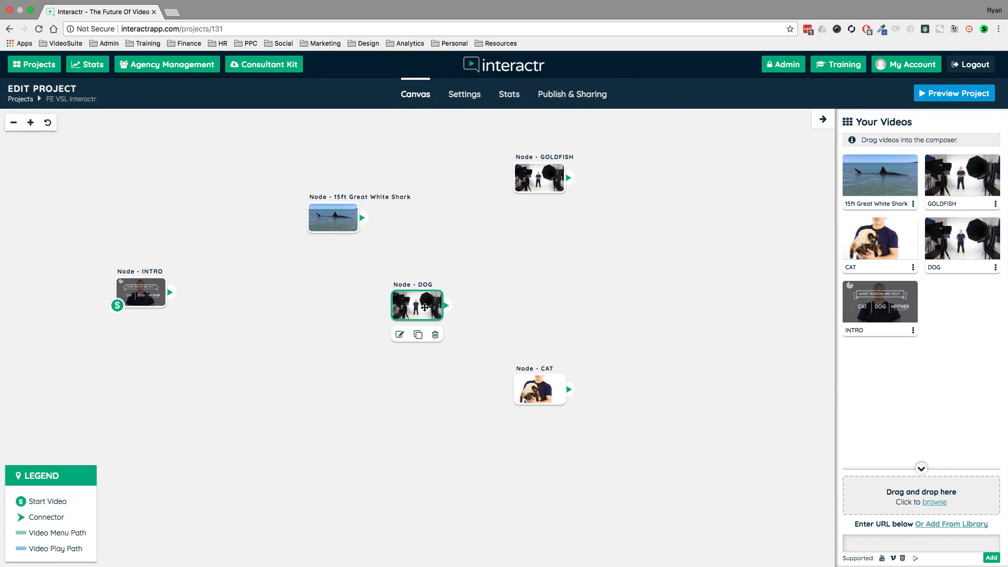
Revisit the project's publishing and sharing options, and return to the canvas.
{"action": "left_click", "coordinate": [592, 102]}
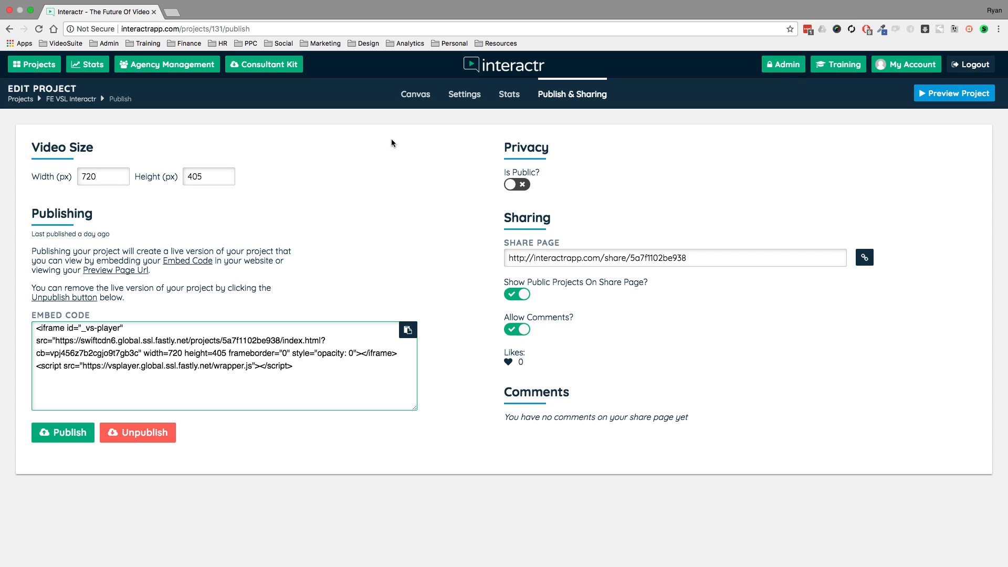
{"action": "left_click", "coordinate": [420, 96]}
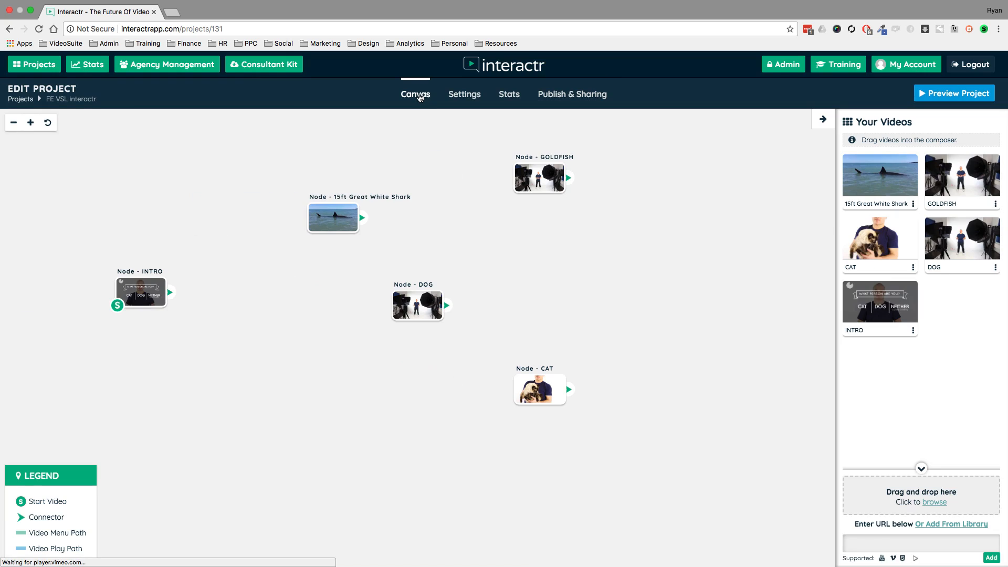